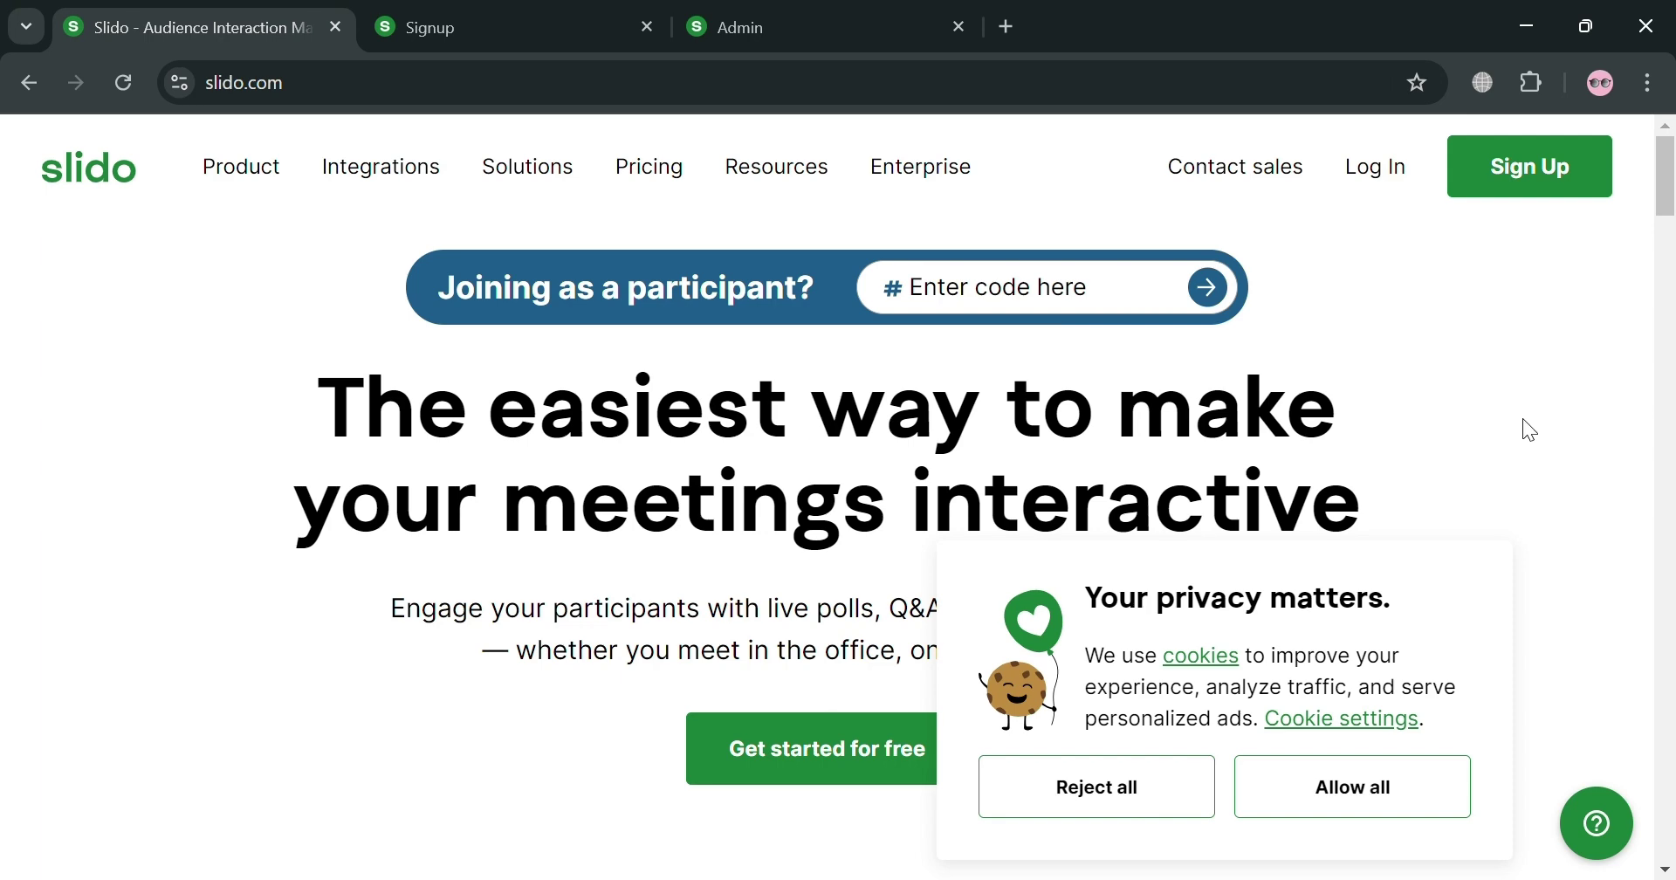
Step: Accept all cookies on the Slido home page, then scroll down through it and back to the top
{"action": "scroll", "coordinate": [1526, 428], "scroll_direction": "down", "scroll_amount": 10}
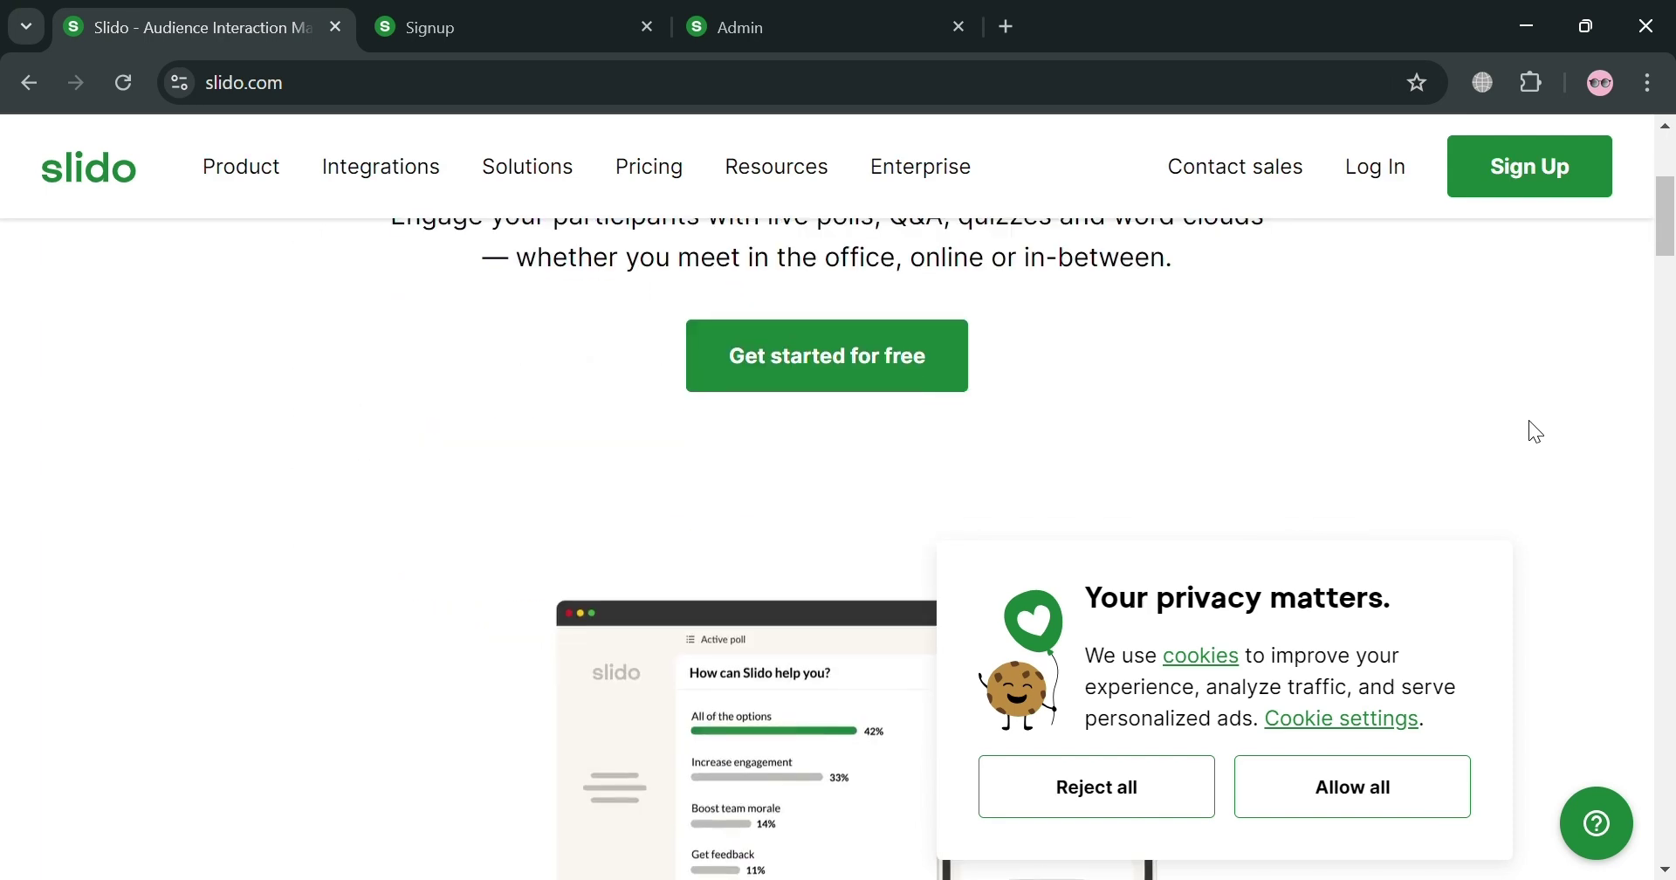
{"action": "left_click", "coordinate": [1314, 789]}
{"action": "scroll", "coordinate": [1358, 672], "scroll_direction": "down", "scroll_amount": 5}
{"action": "scroll", "coordinate": [1358, 665], "scroll_direction": "down", "scroll_amount": 12}
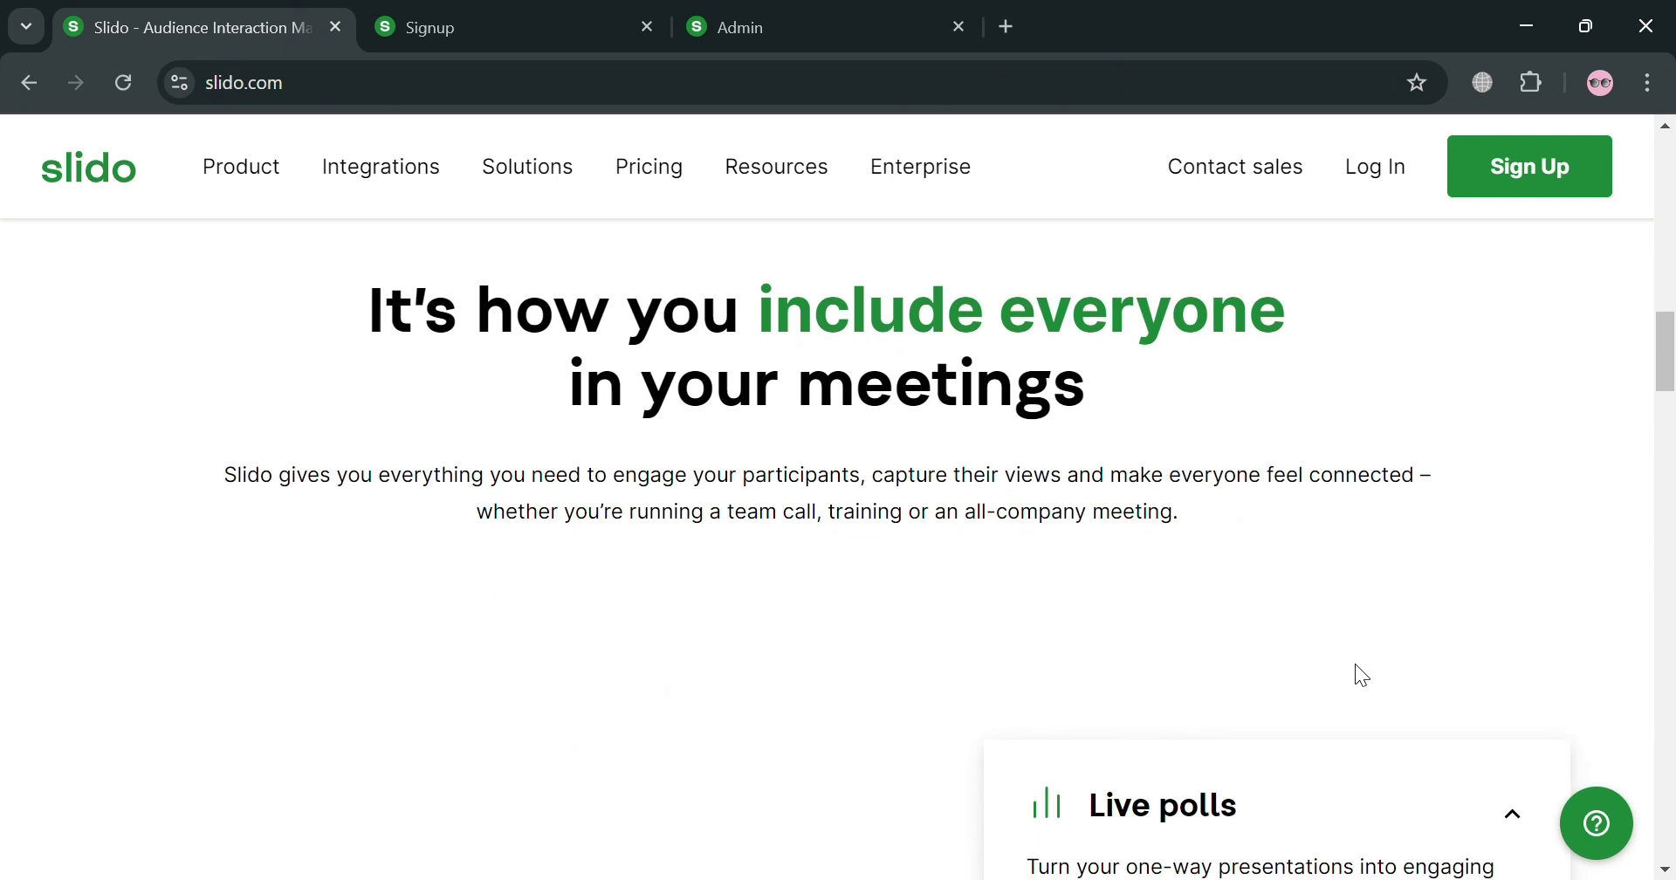
{"action": "scroll", "coordinate": [1363, 673], "scroll_direction": "down", "scroll_amount": 10}
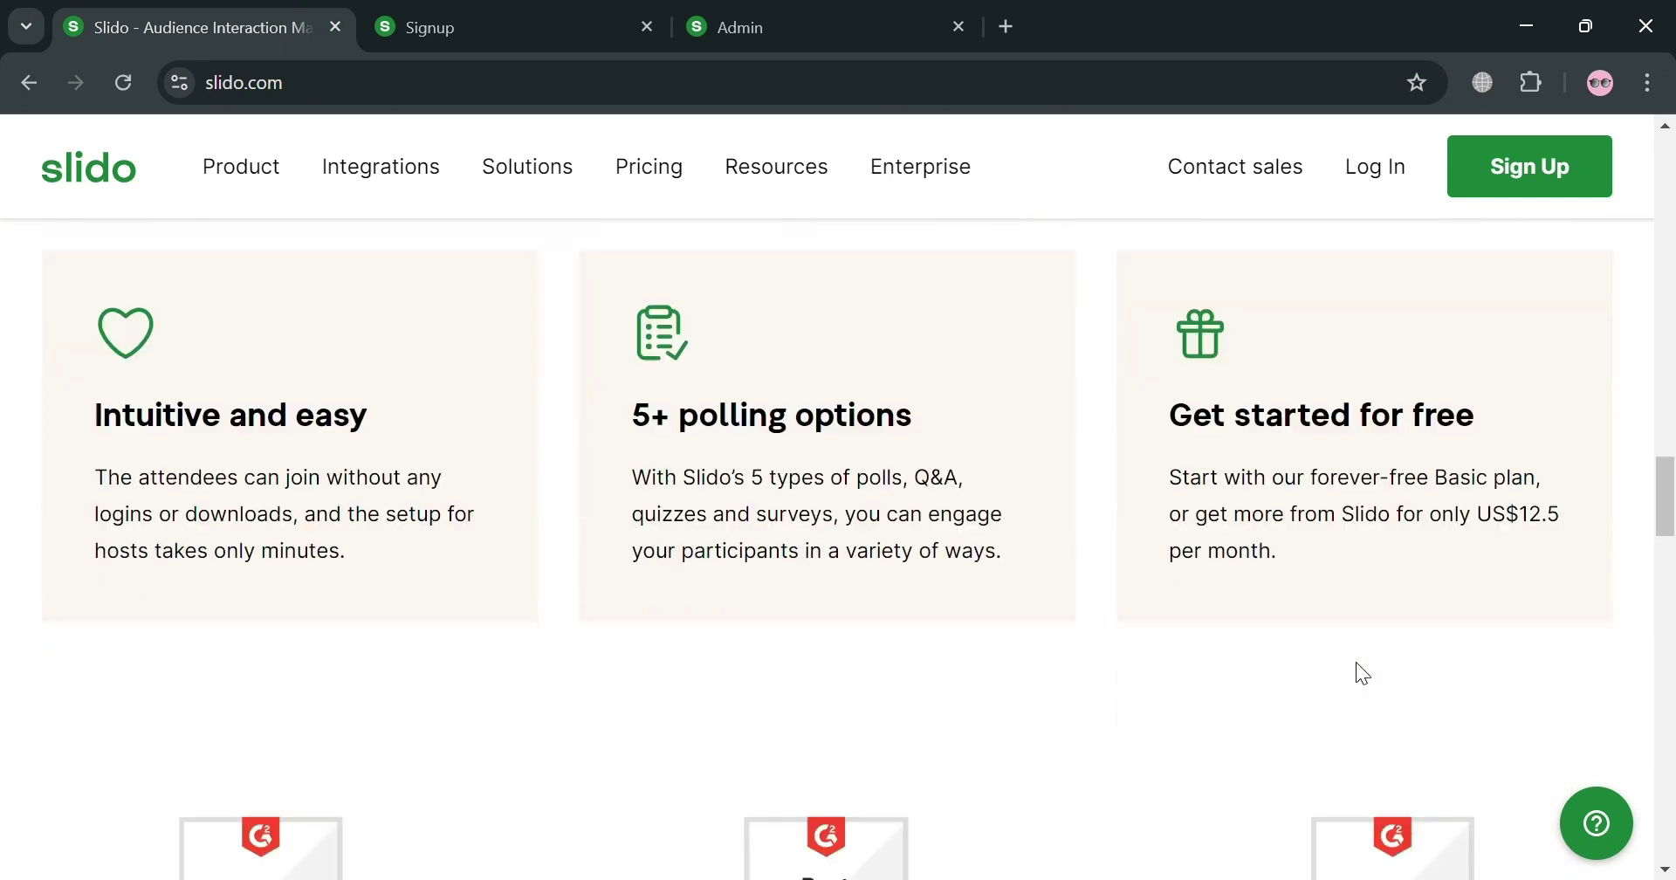
{"action": "scroll", "coordinate": [1367, 675], "scroll_direction": "down", "scroll_amount": 14}
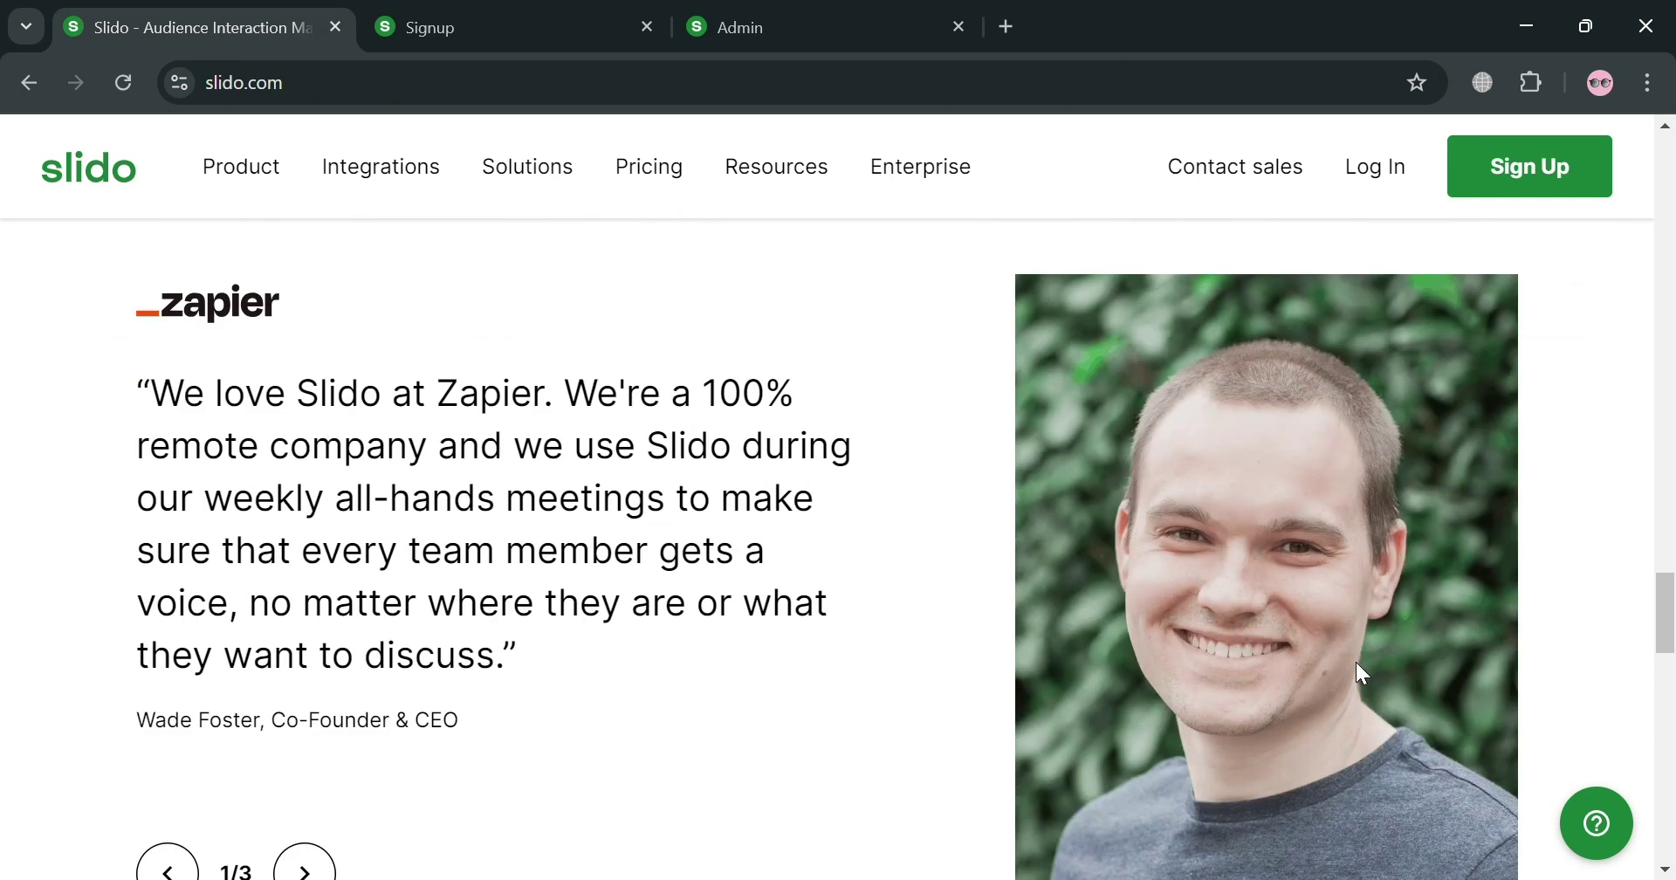
{"action": "scroll", "coordinate": [1362, 673], "scroll_direction": "down", "scroll_amount": 8}
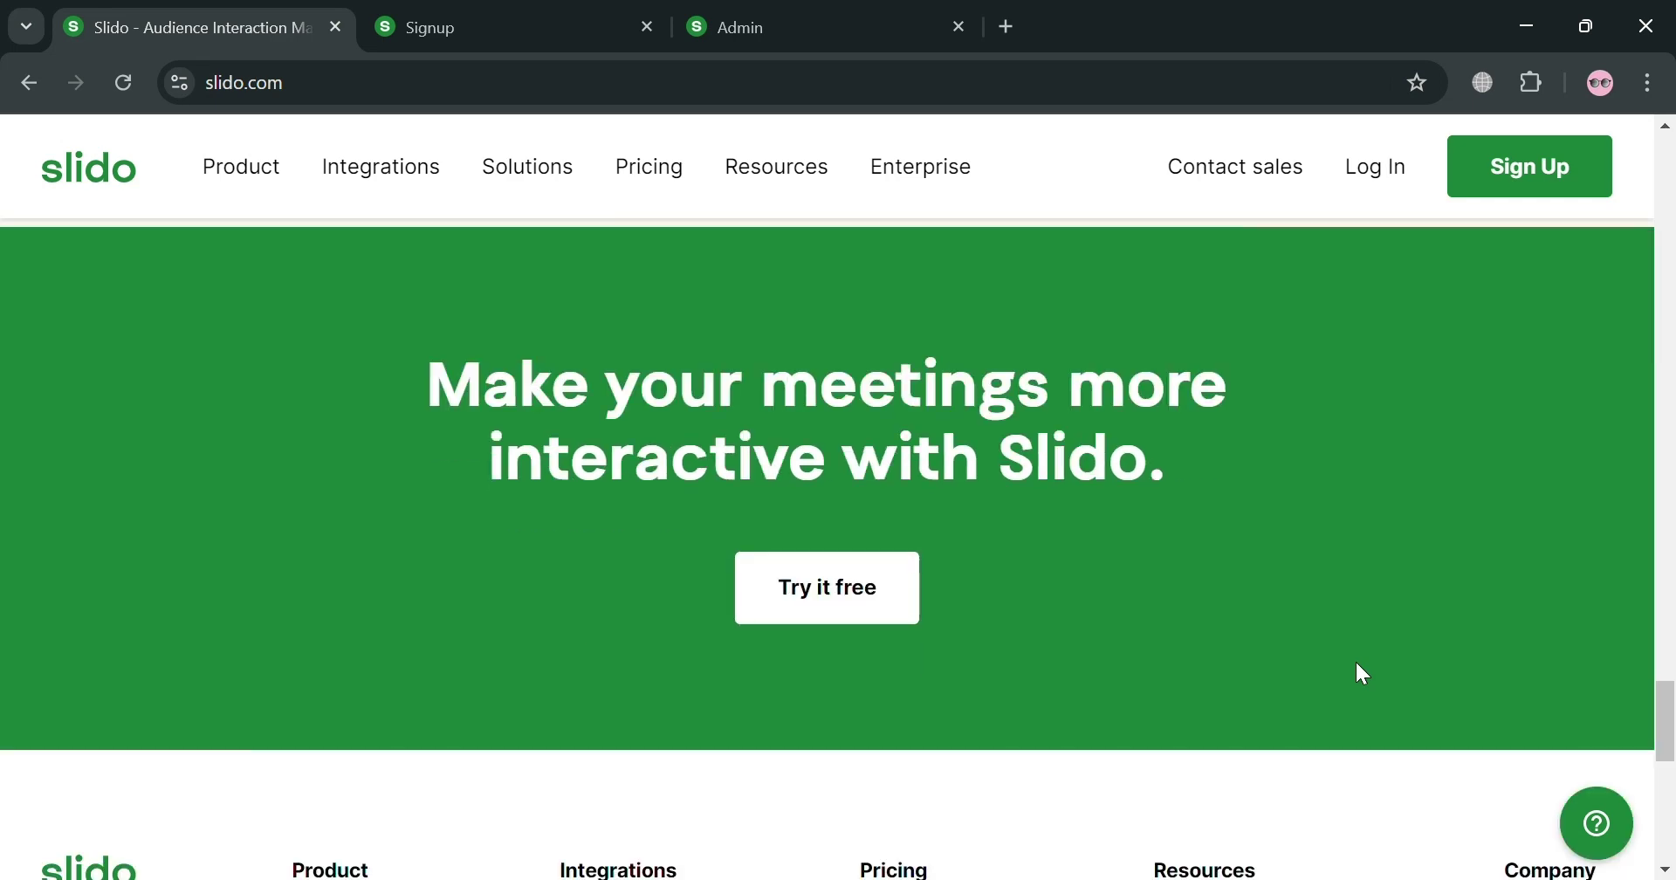
{"action": "scroll", "coordinate": [1362, 672], "scroll_direction": "up", "scroll_amount": 5}
{"action": "scroll", "coordinate": [1362, 672], "scroll_direction": "up", "scroll_amount": 9}
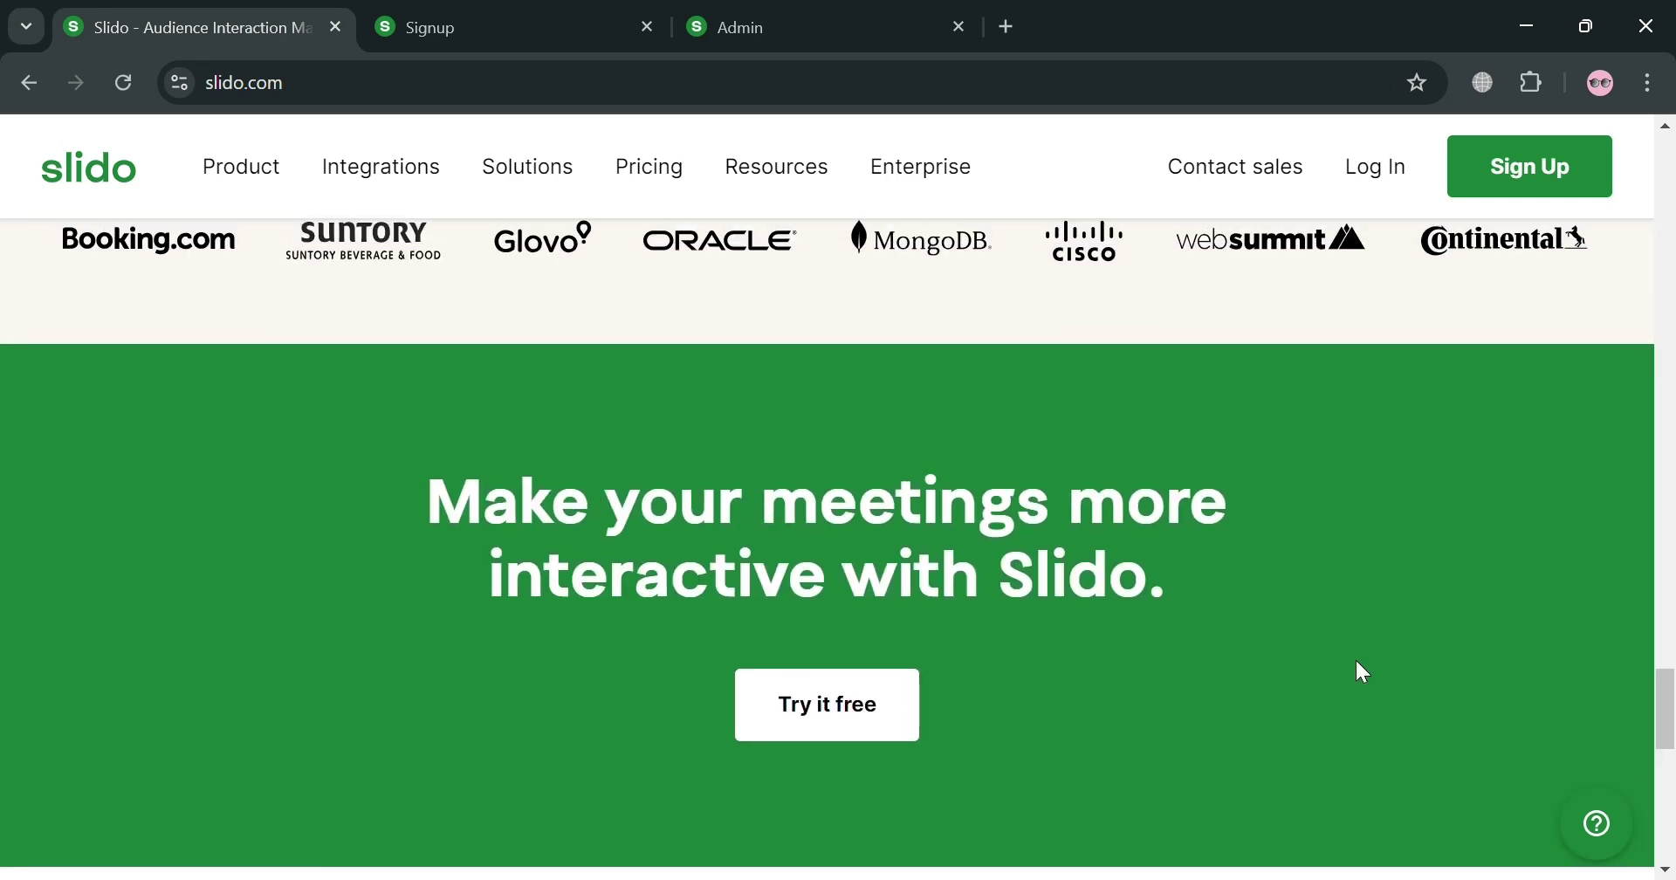
{"action": "scroll", "coordinate": [1358, 660], "scroll_direction": "up", "scroll_amount": 12}
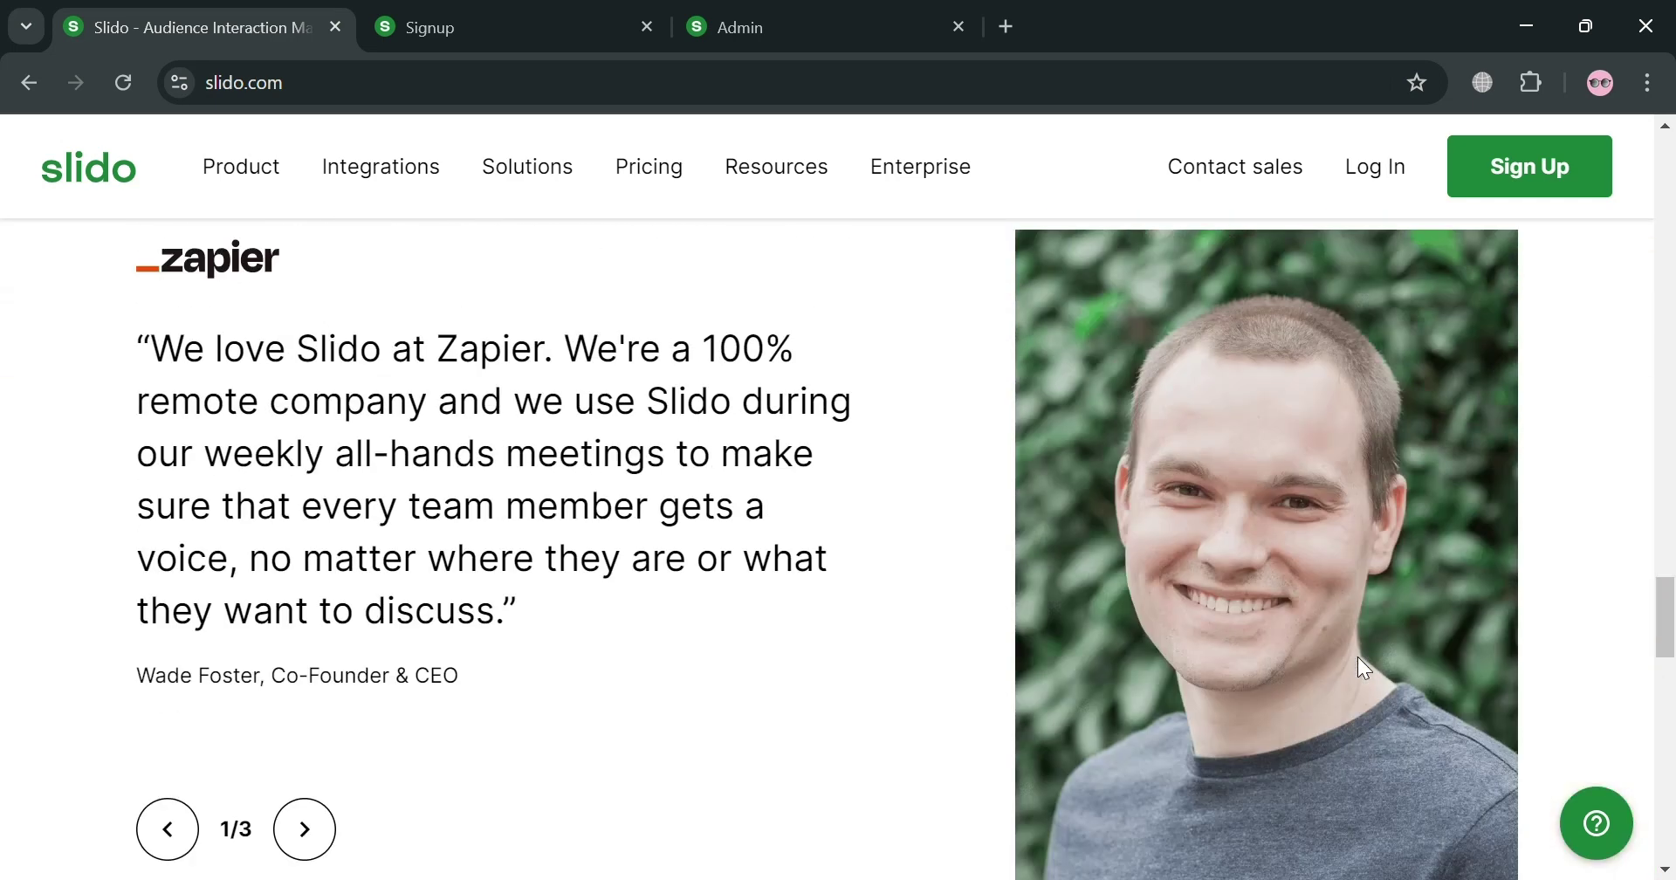
{"action": "scroll", "coordinate": [1369, 670], "scroll_direction": "up", "scroll_amount": 5}
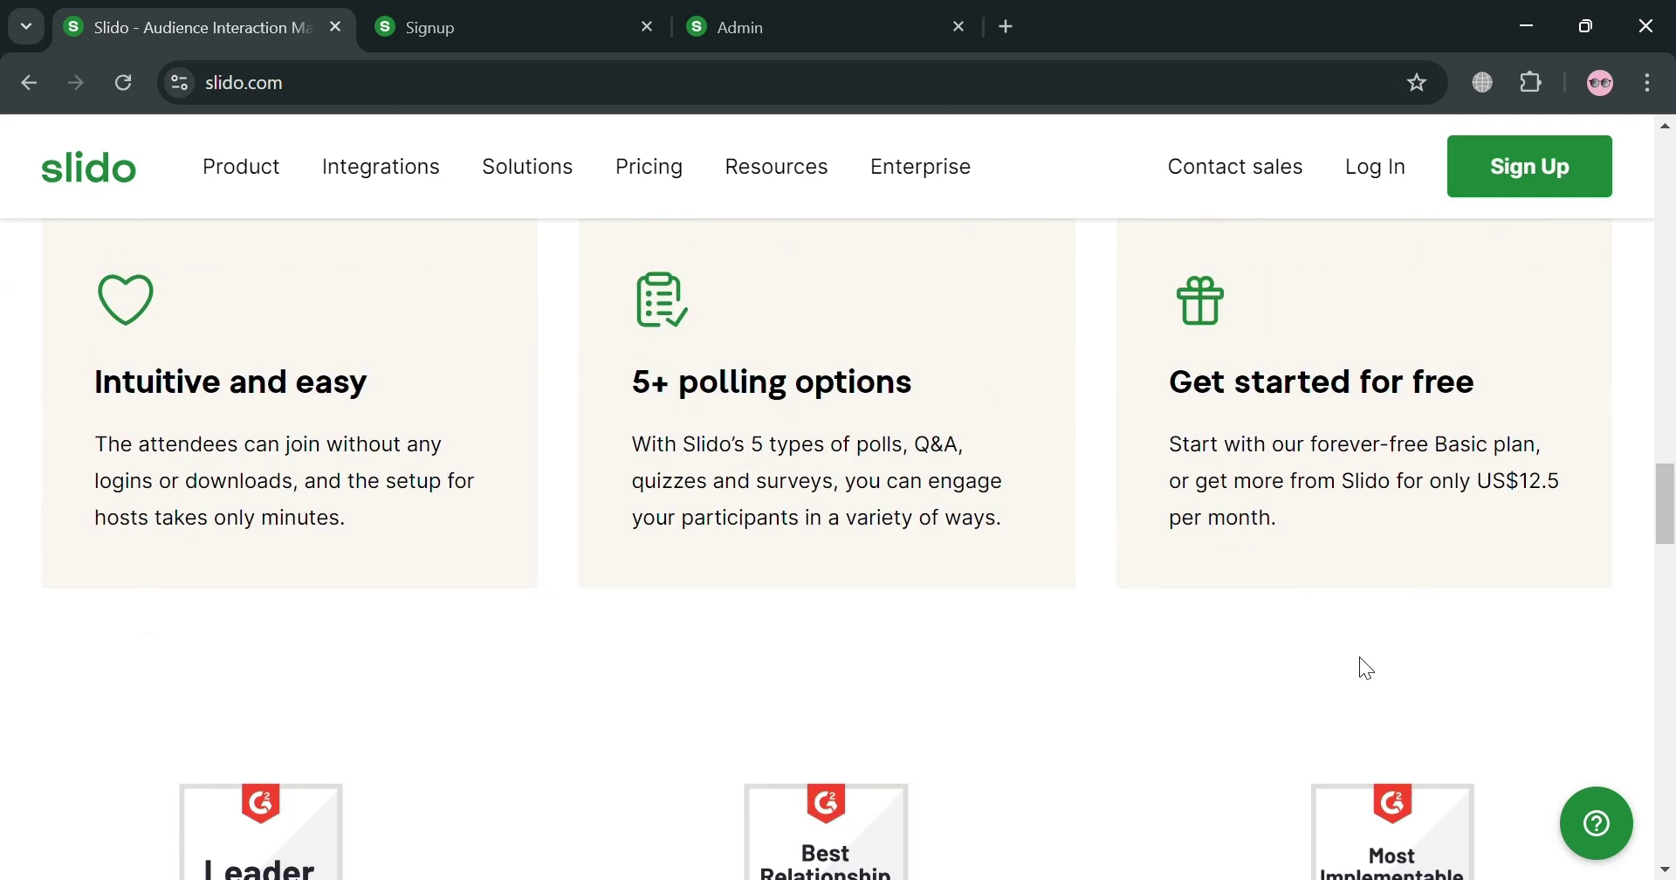
{"action": "scroll", "coordinate": [1370, 651], "scroll_direction": "up", "scroll_amount": 7}
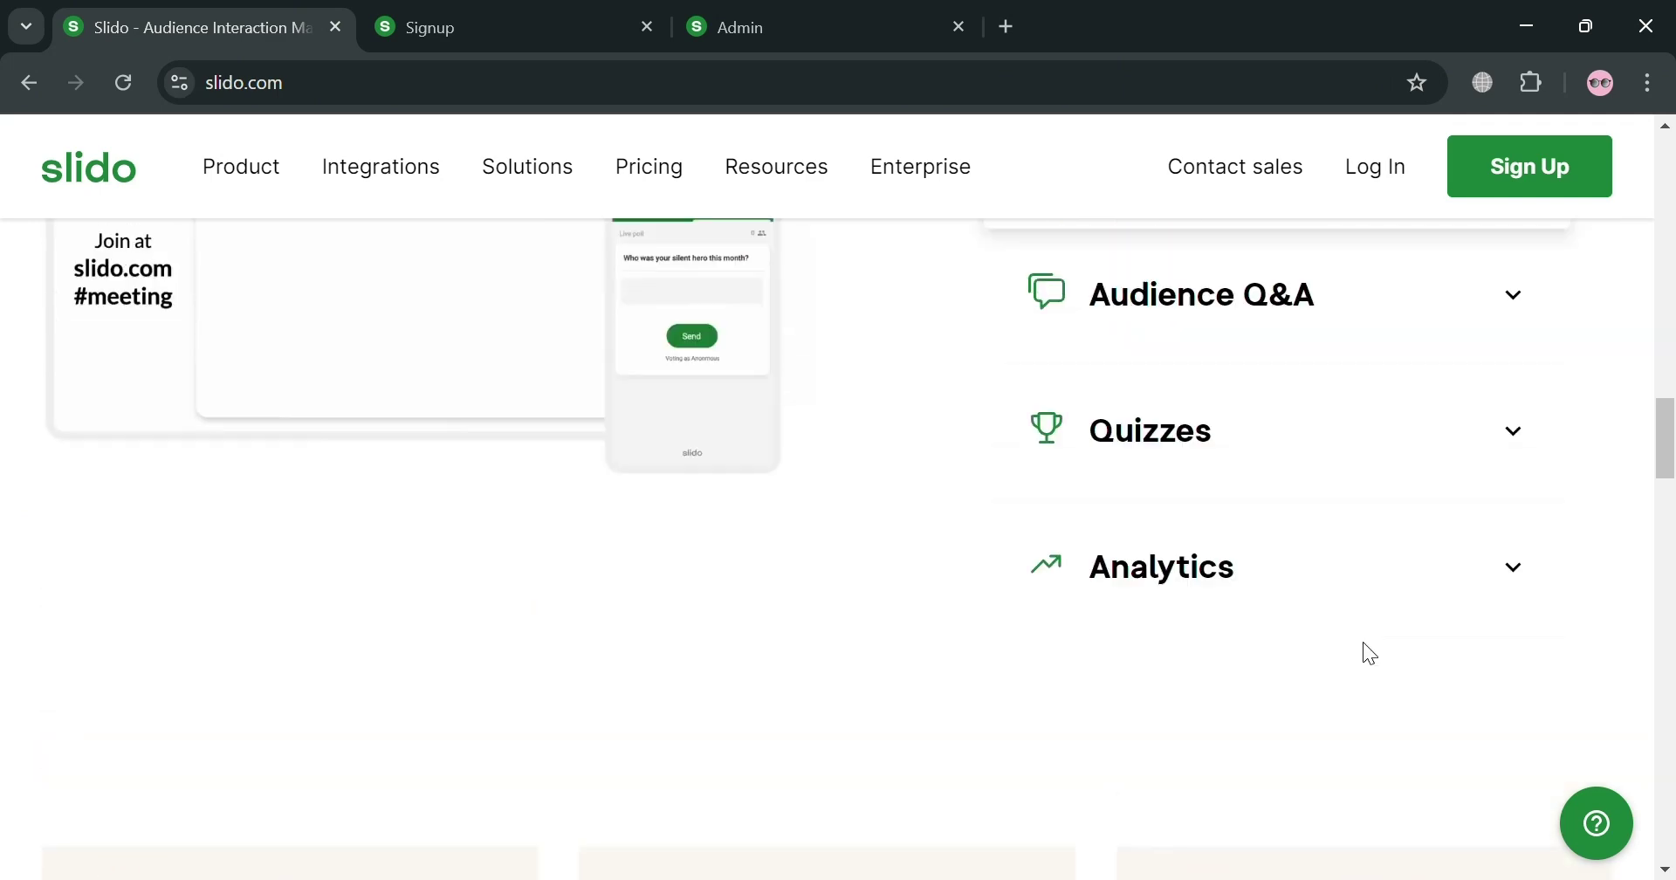
{"action": "scroll", "coordinate": [1363, 631], "scroll_direction": "up", "scroll_amount": 9}
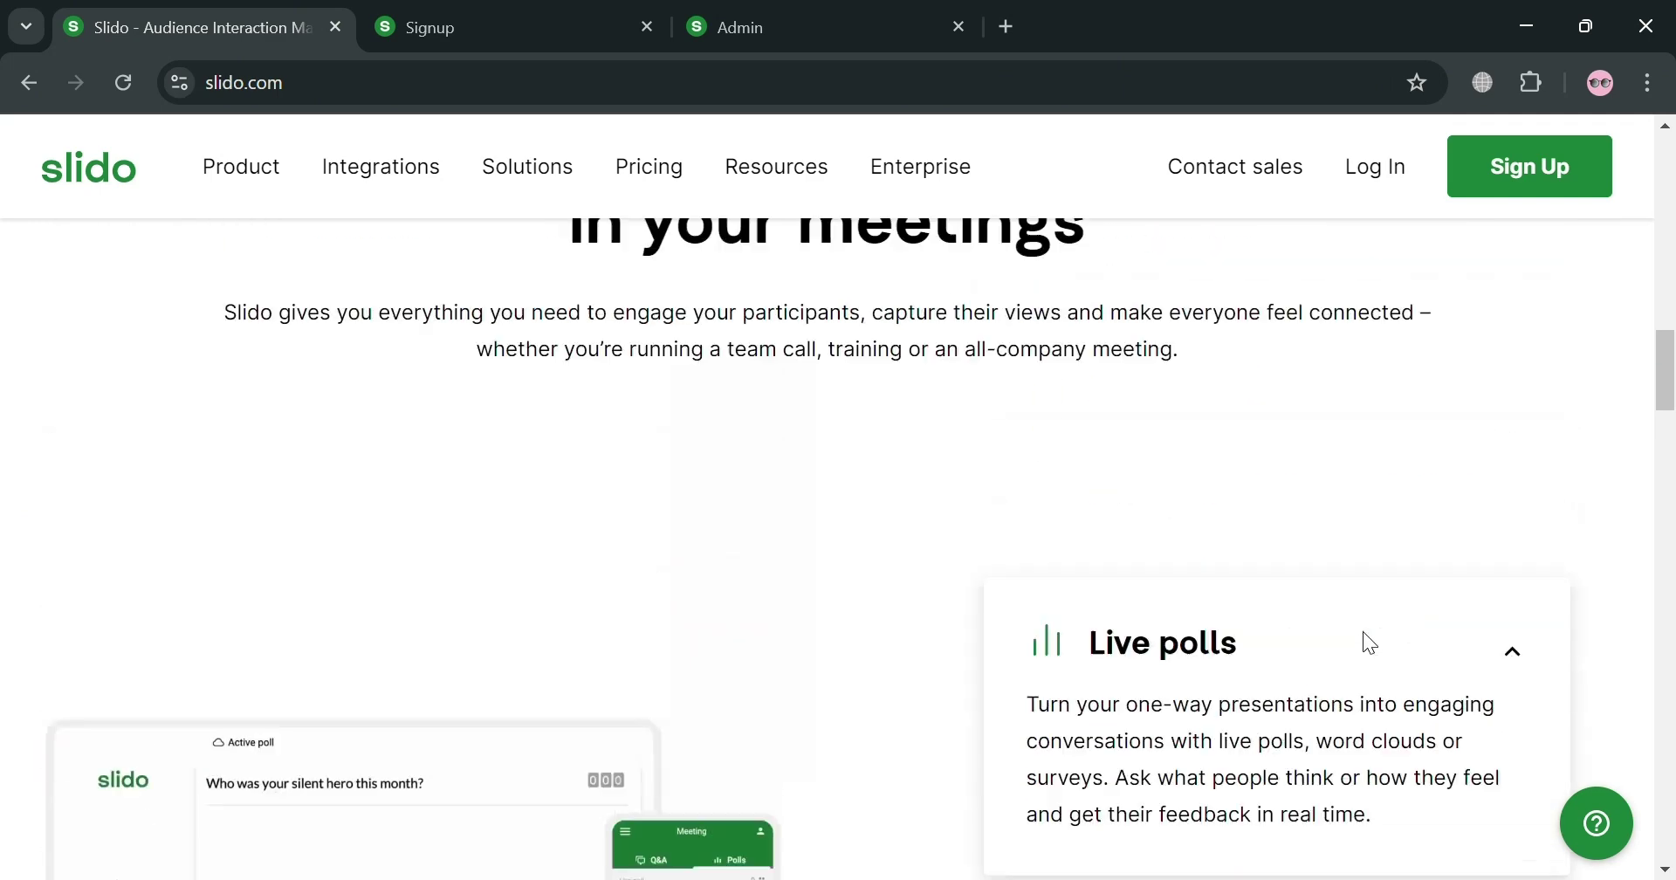
{"action": "scroll", "coordinate": [1363, 633], "scroll_direction": "up", "scroll_amount": 9}
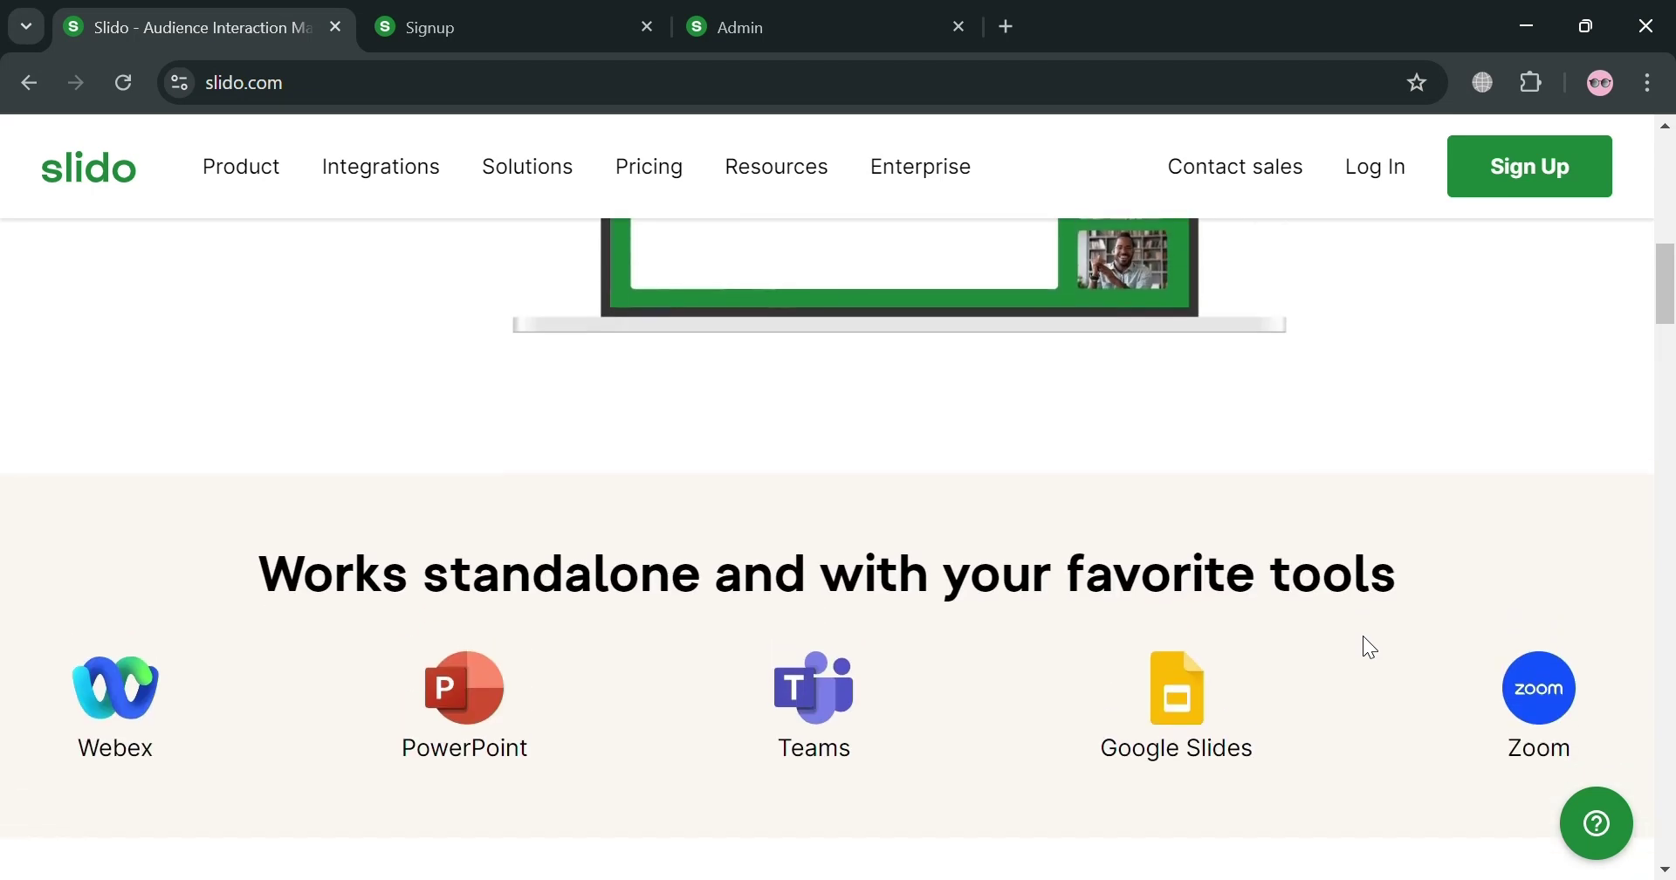
{"action": "scroll", "coordinate": [1369, 647], "scroll_direction": "up", "scroll_amount": 6}
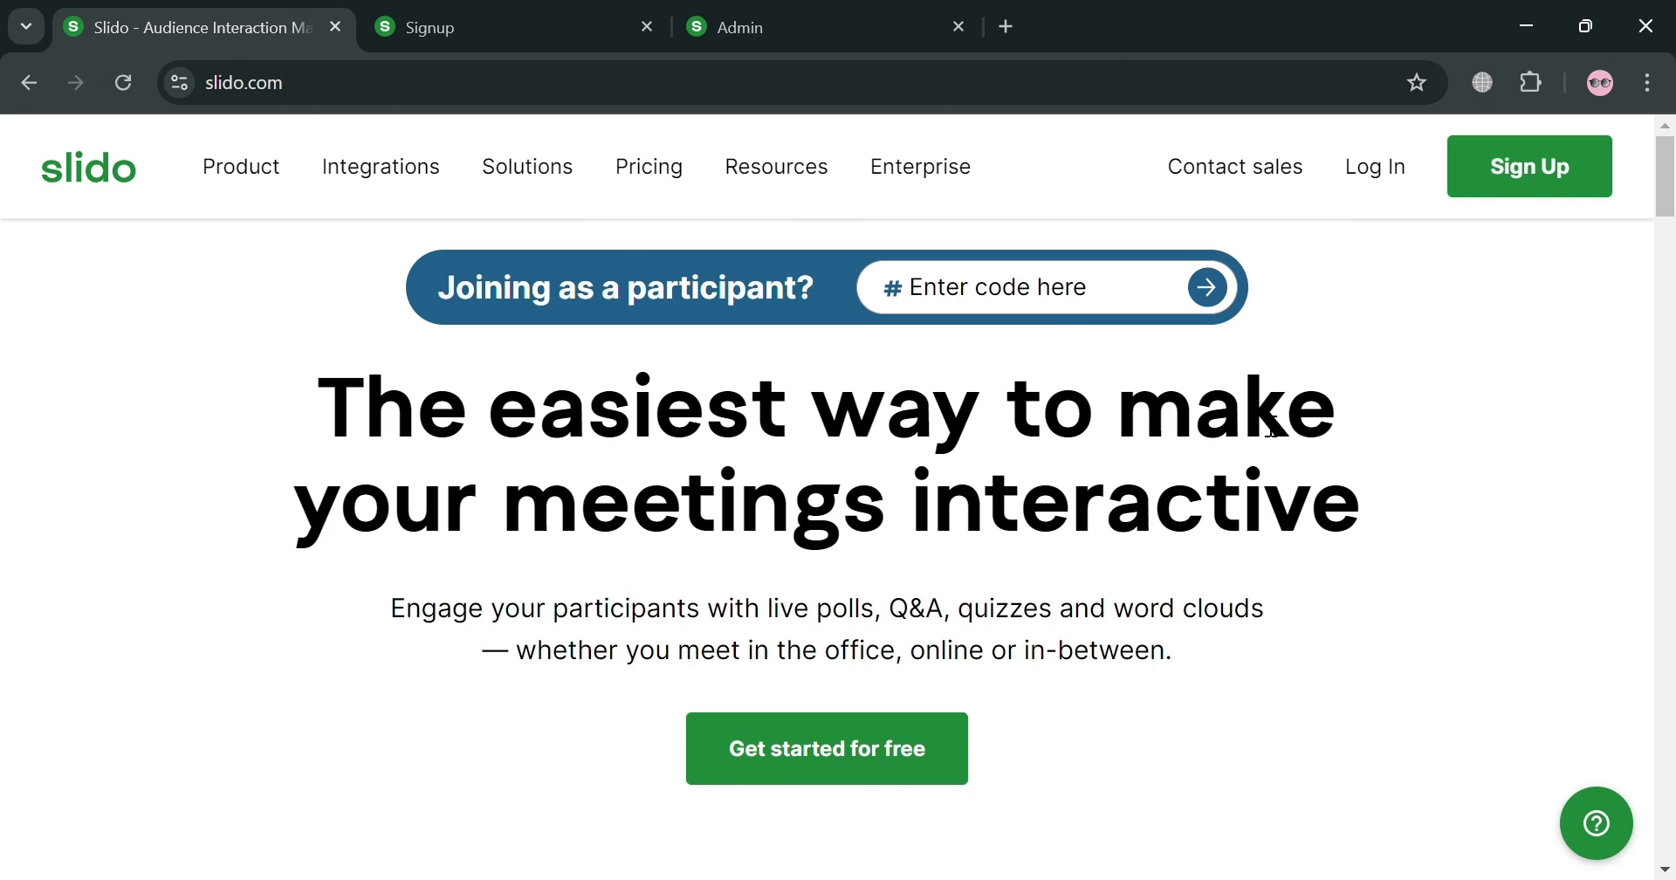
{"action": "mouse_move", "coordinate": [397, 185]}
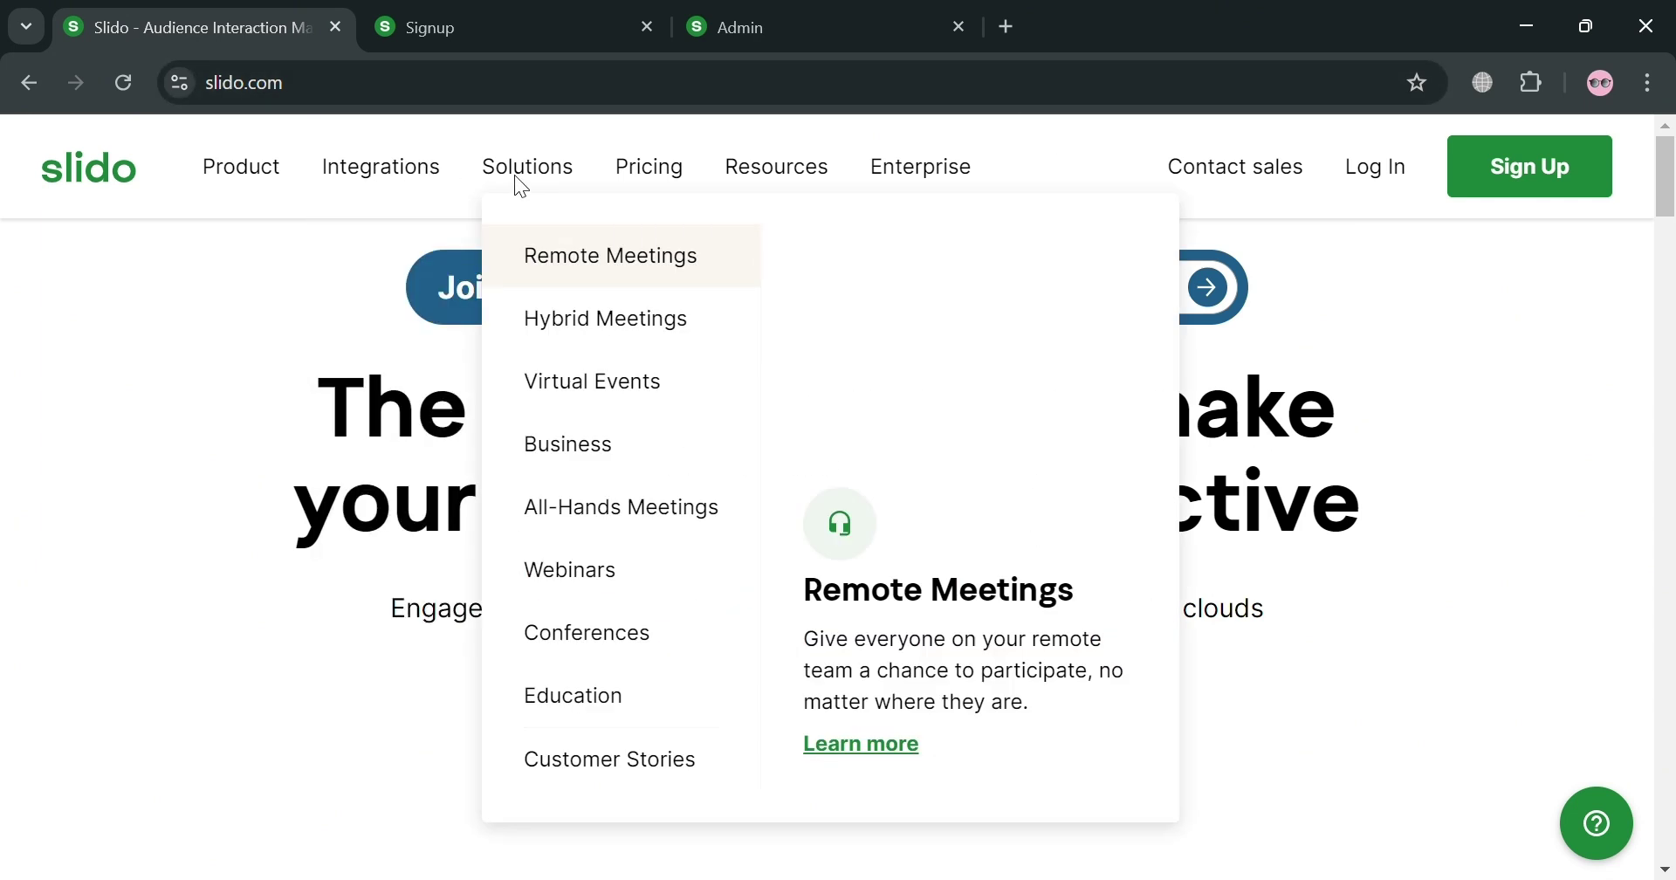
{"action": "mouse_move", "coordinate": [777, 187]}
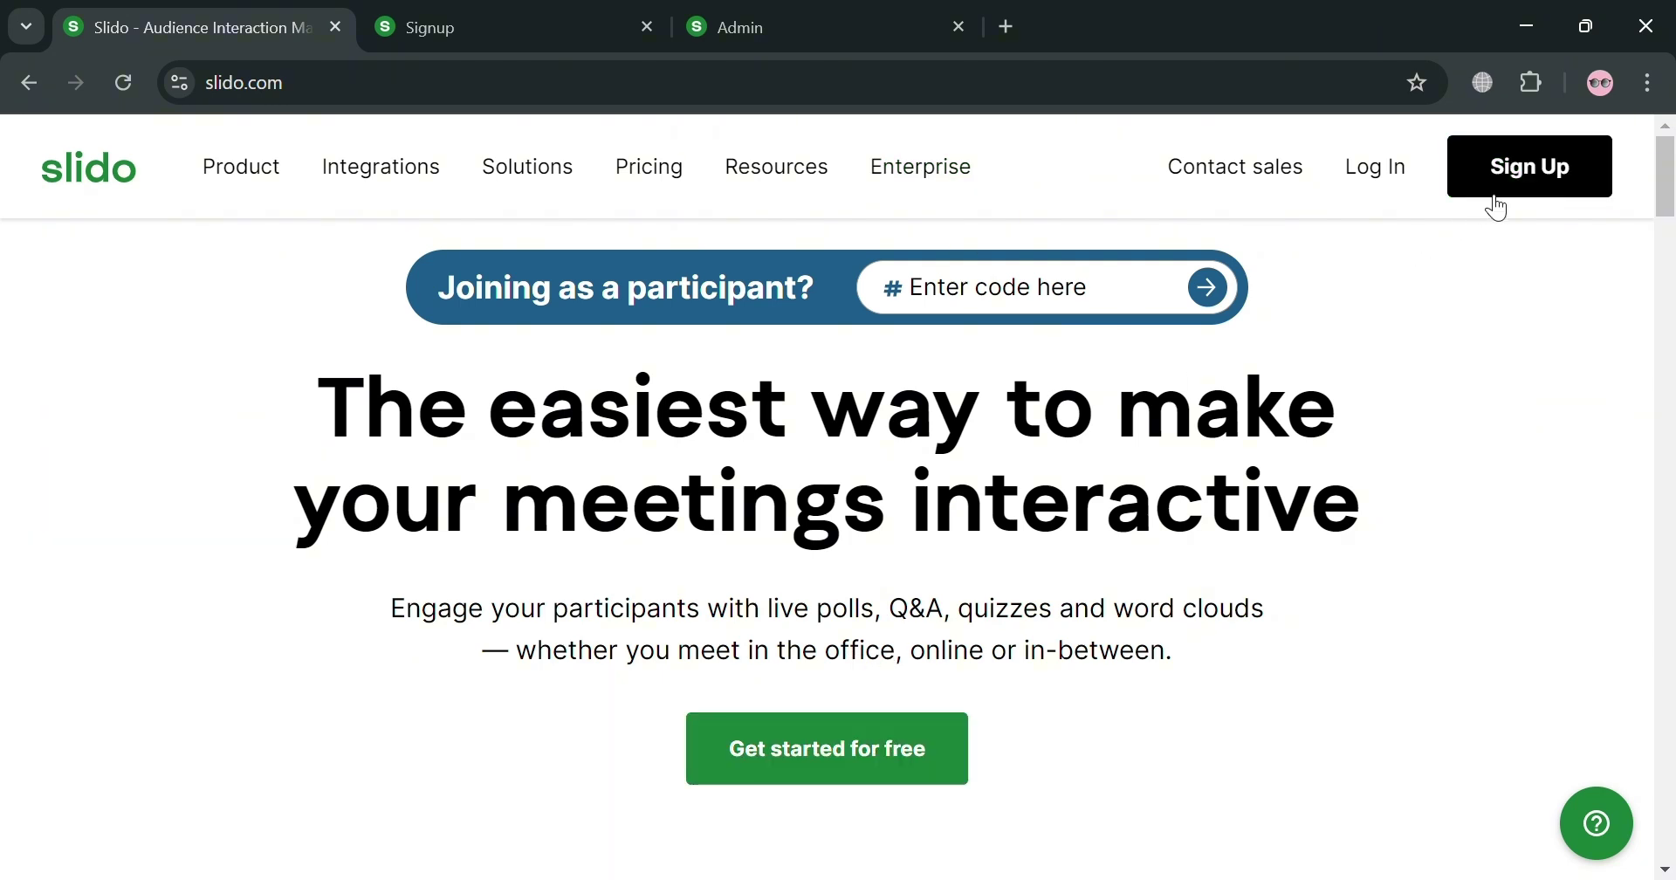
Step: On the Signup page, accept all cookies, then move to the 'Where will you use Slido?' onboarding page
{"action": "left_click", "coordinate": [502, 13]}
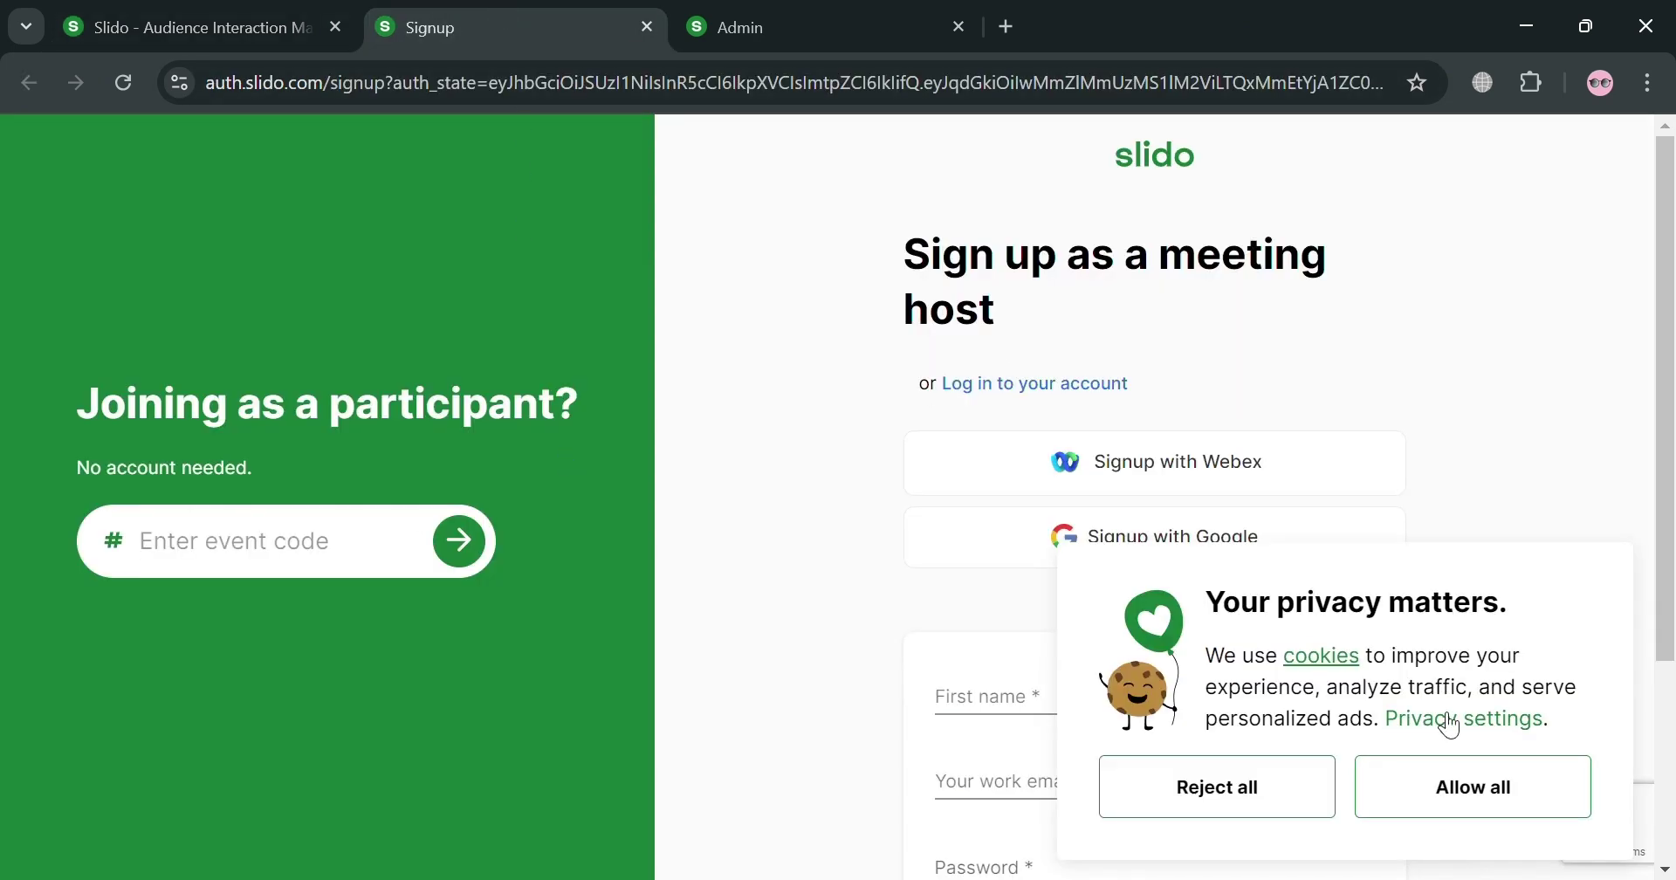
{"action": "left_click", "coordinate": [1495, 785]}
{"action": "scroll", "coordinate": [1197, 402], "scroll_direction": "down", "scroll_amount": 1}
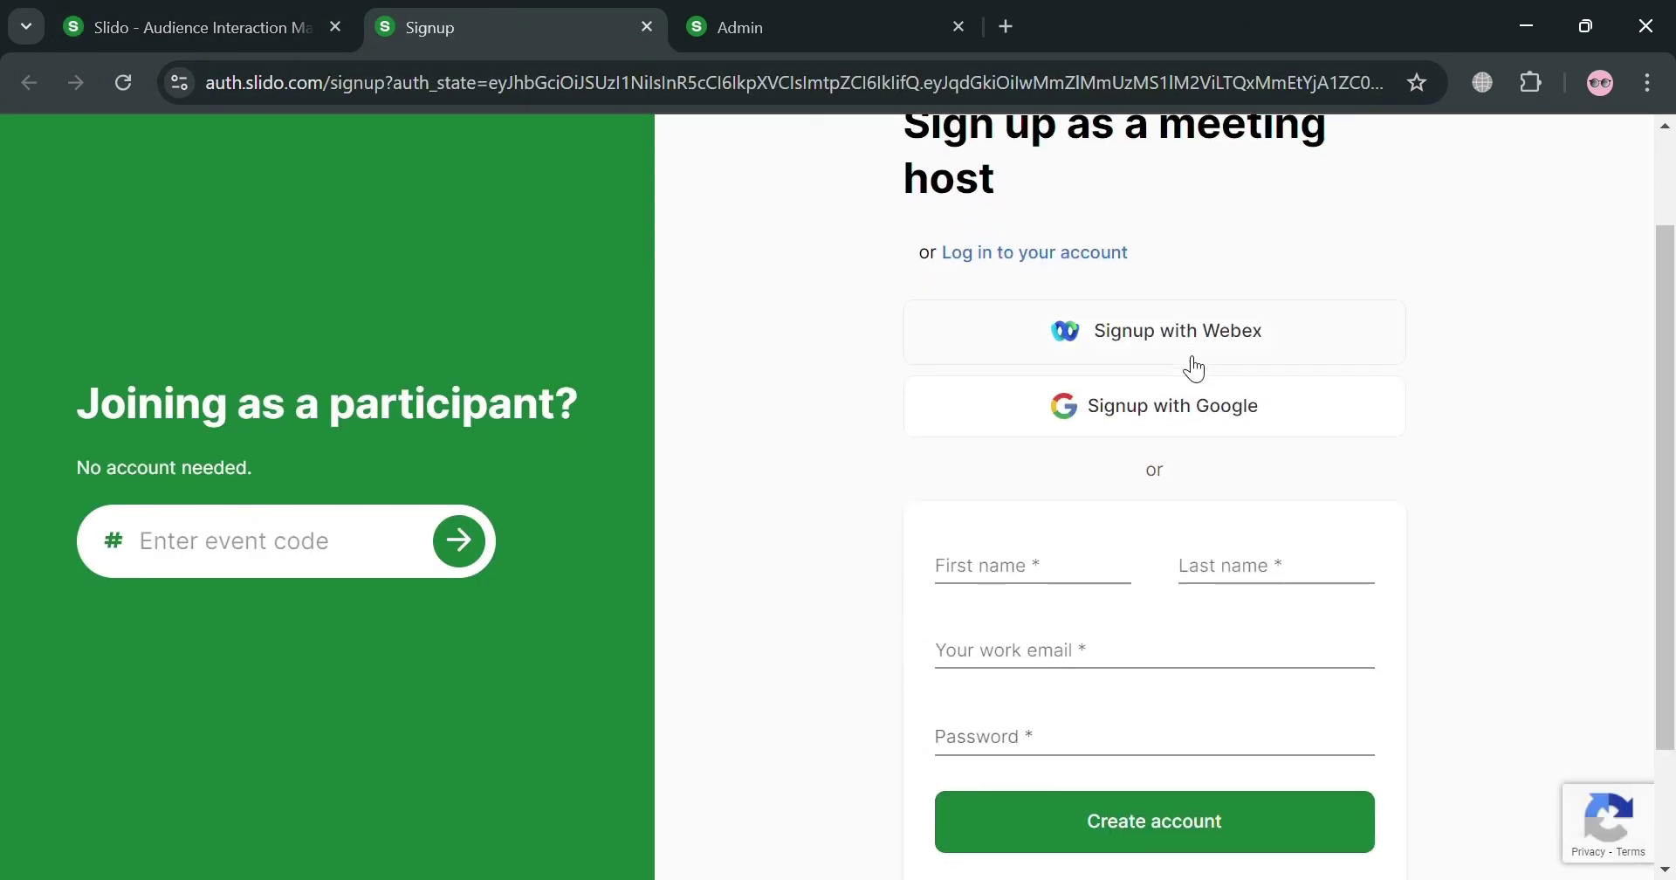
{"action": "scroll", "coordinate": [1257, 356], "scroll_direction": "down", "scroll_amount": 1}
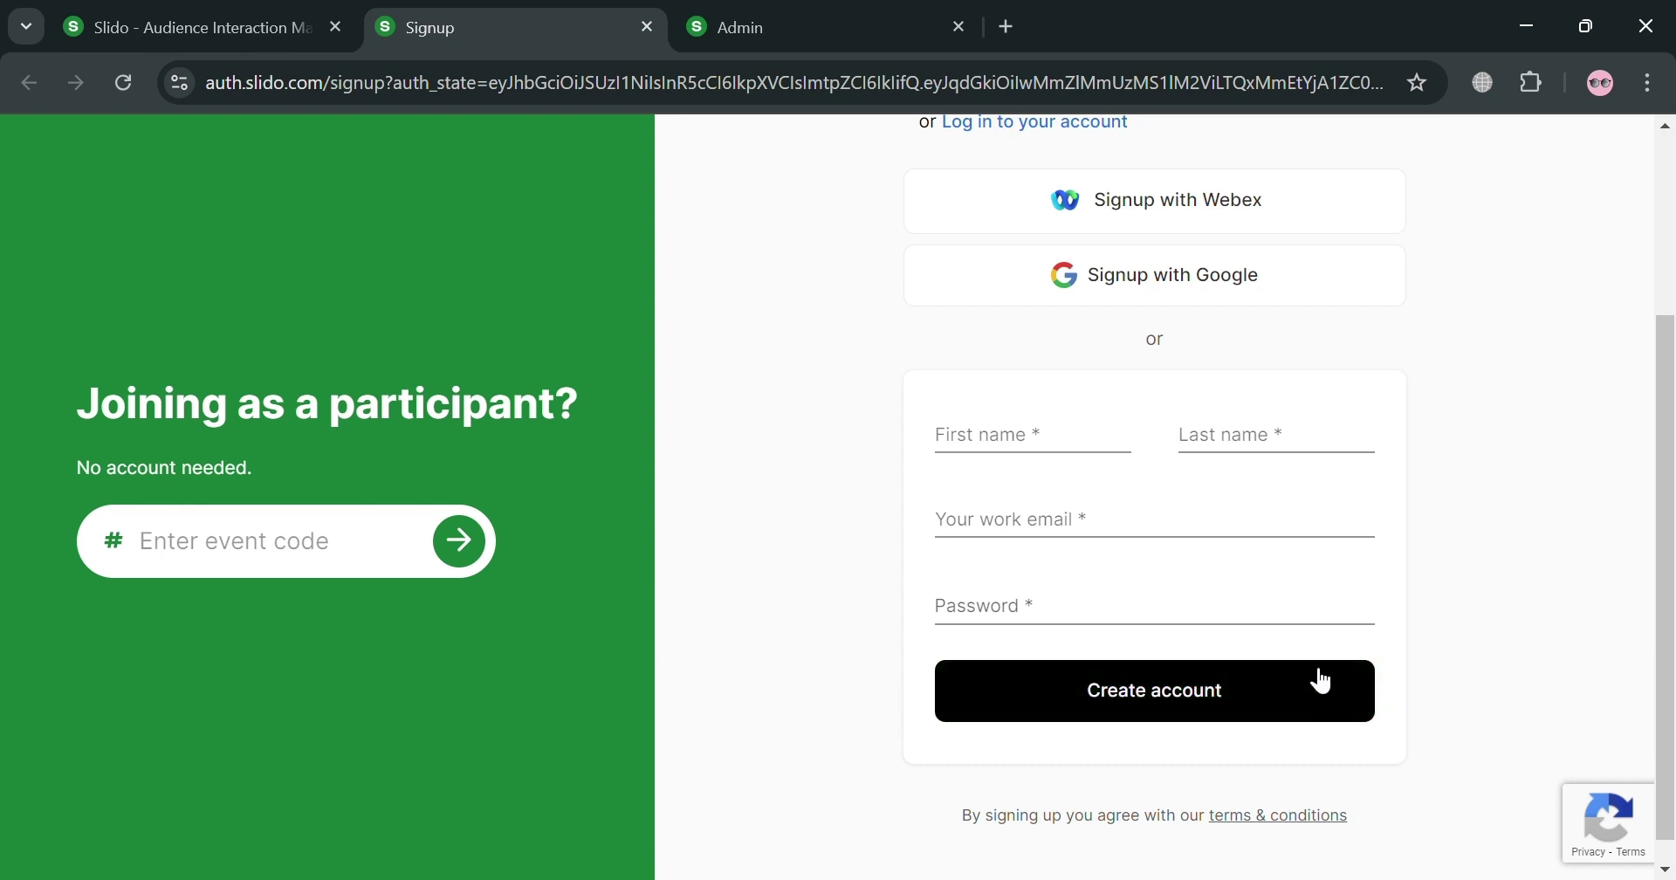
{"action": "scroll", "coordinate": [1322, 680], "scroll_direction": "up", "scroll_amount": 3}
{"action": "left_click", "coordinate": [808, 17]}
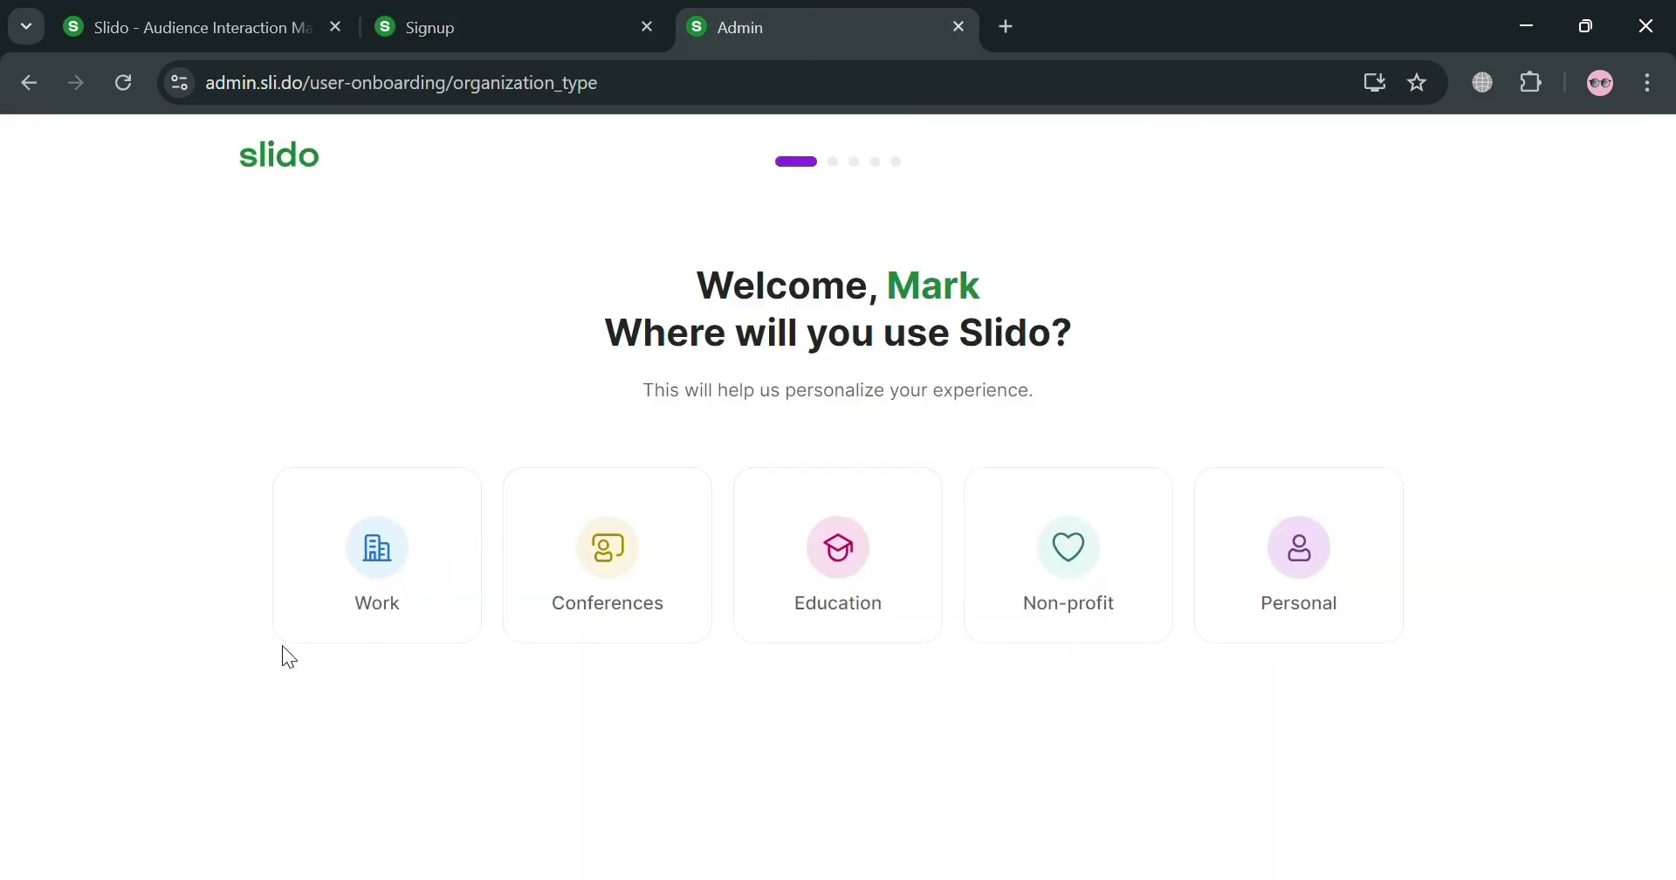
Step: Choose Education with School or university events as the use, and skip the work-tools question
{"action": "left_click", "coordinate": [882, 607]}
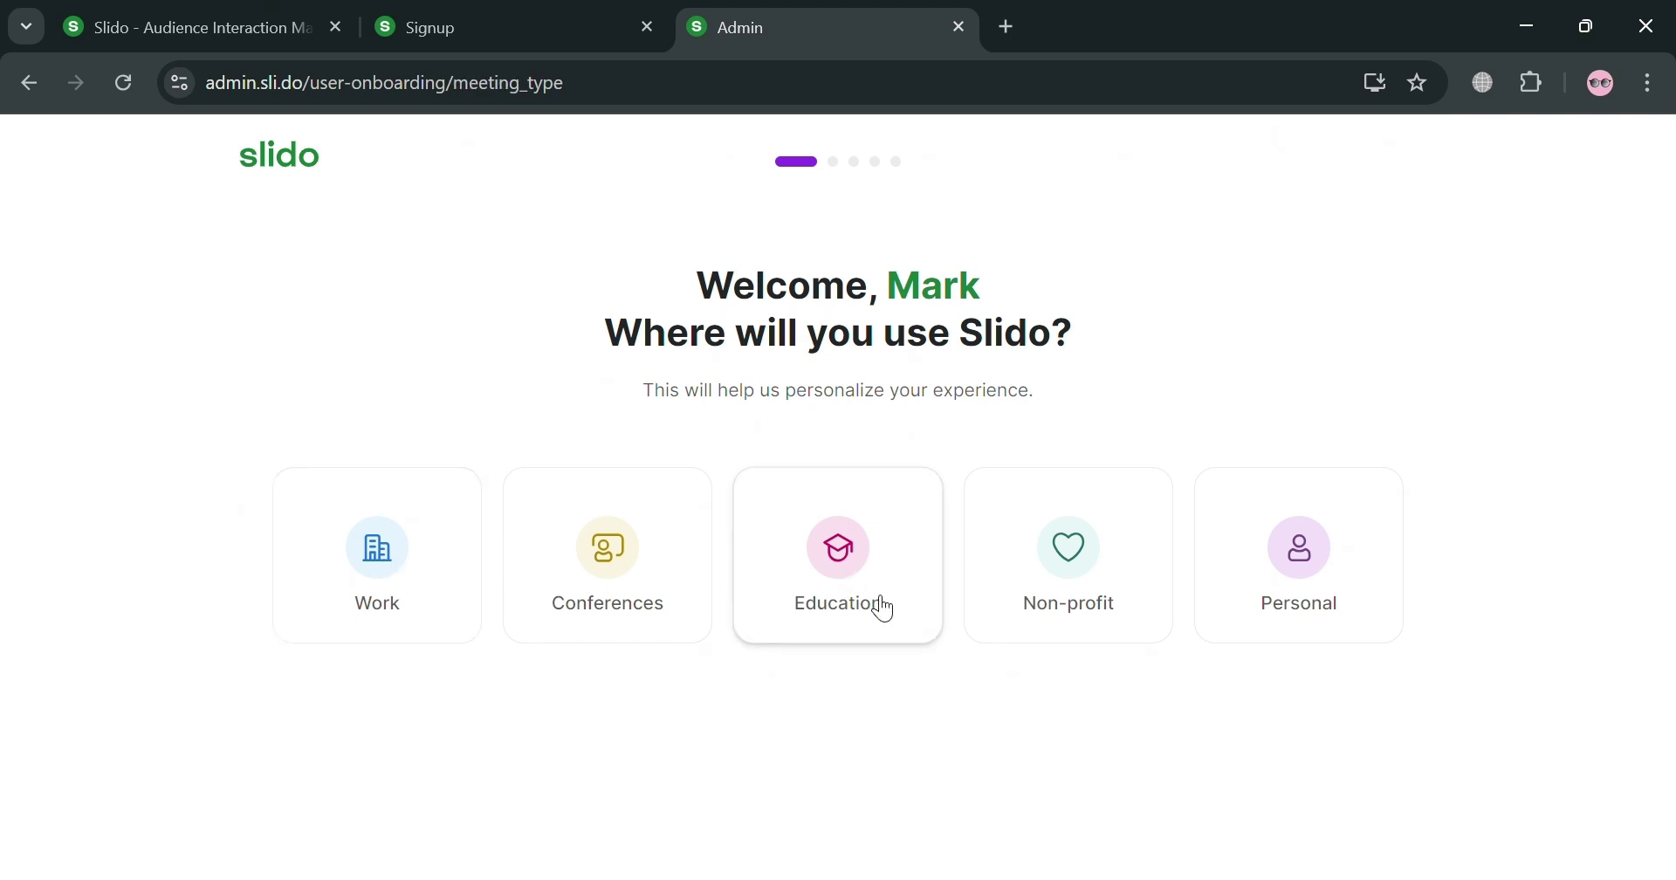
{"action": "left_click", "coordinate": [629, 428]}
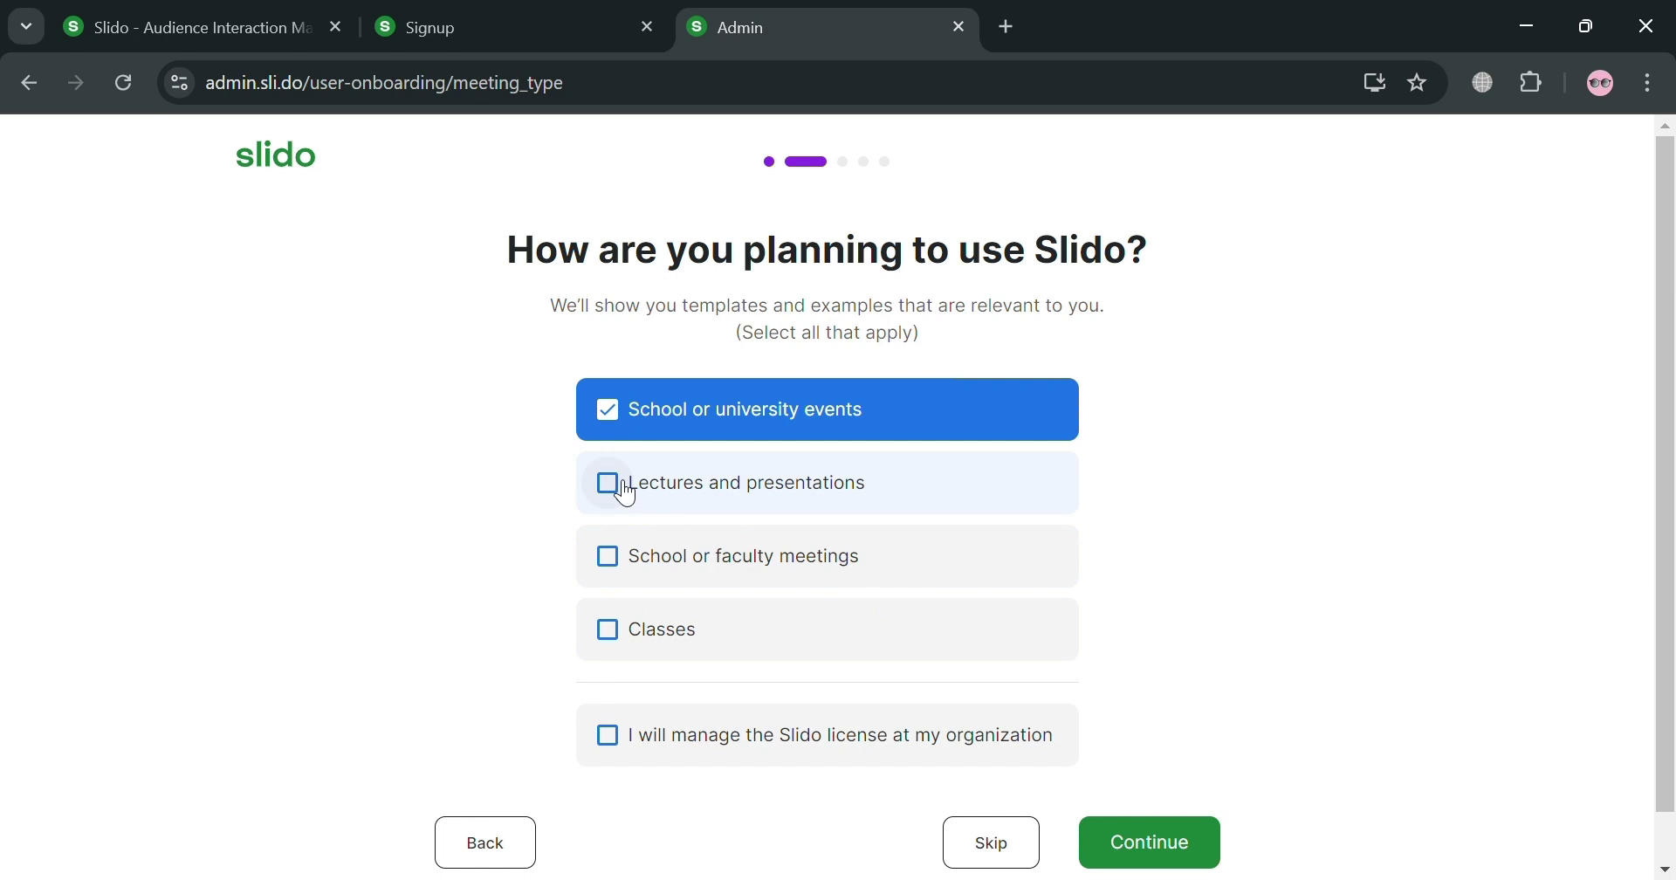
{"action": "scroll", "coordinate": [782, 520], "scroll_direction": "down", "scroll_amount": 1}
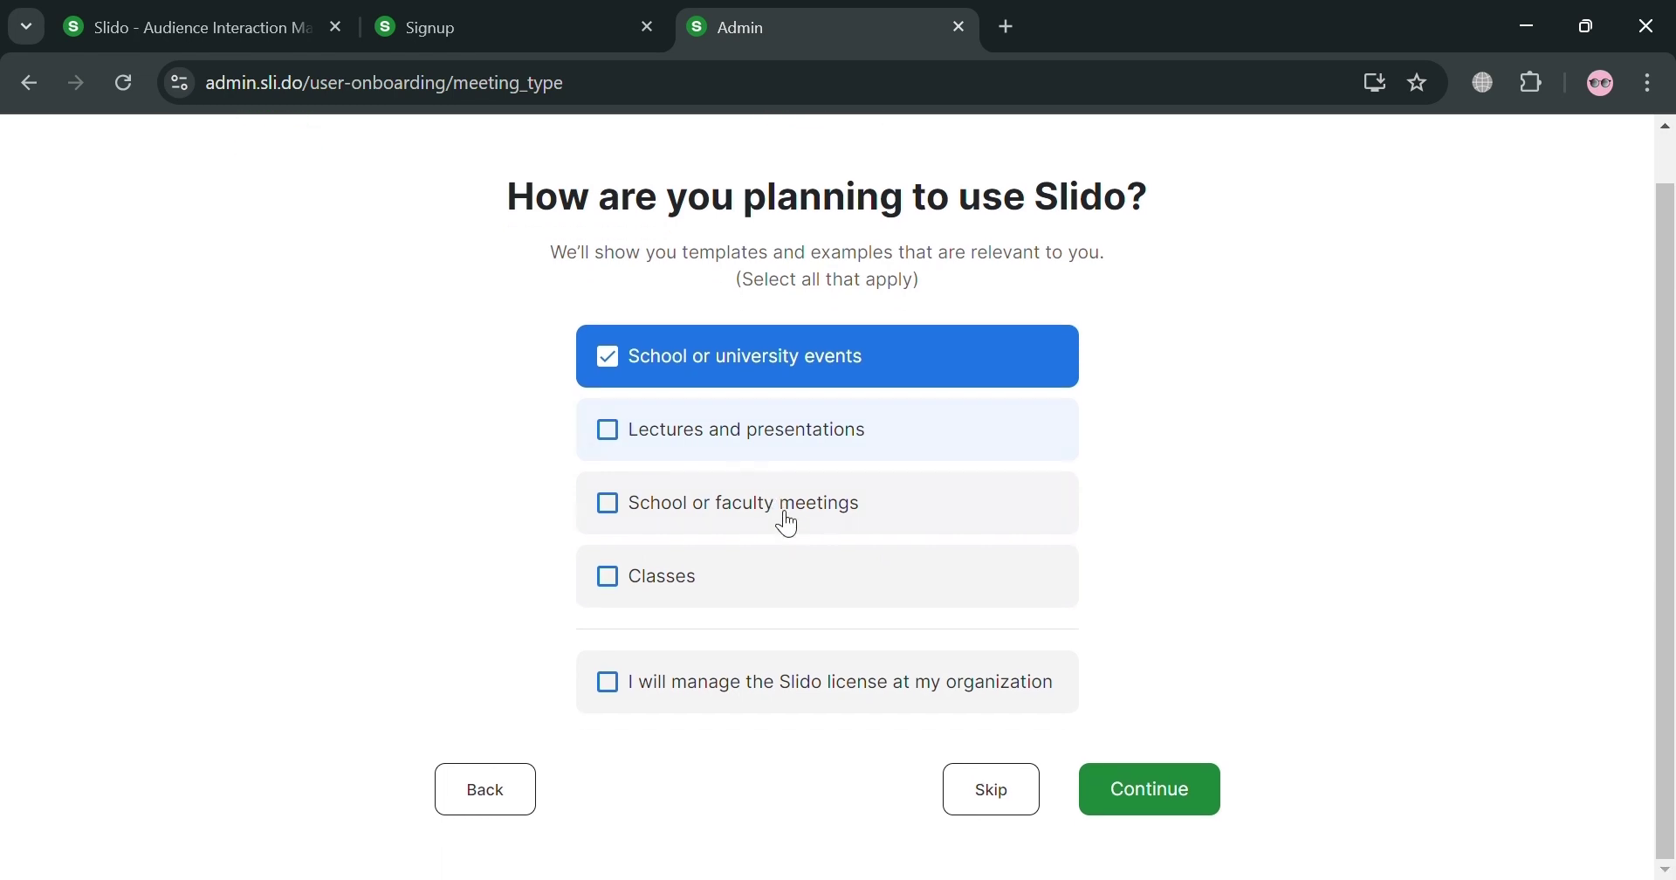
{"action": "left_click", "coordinate": [1140, 786]}
{"action": "scroll", "coordinate": [1018, 468], "scroll_direction": "down", "scroll_amount": 2}
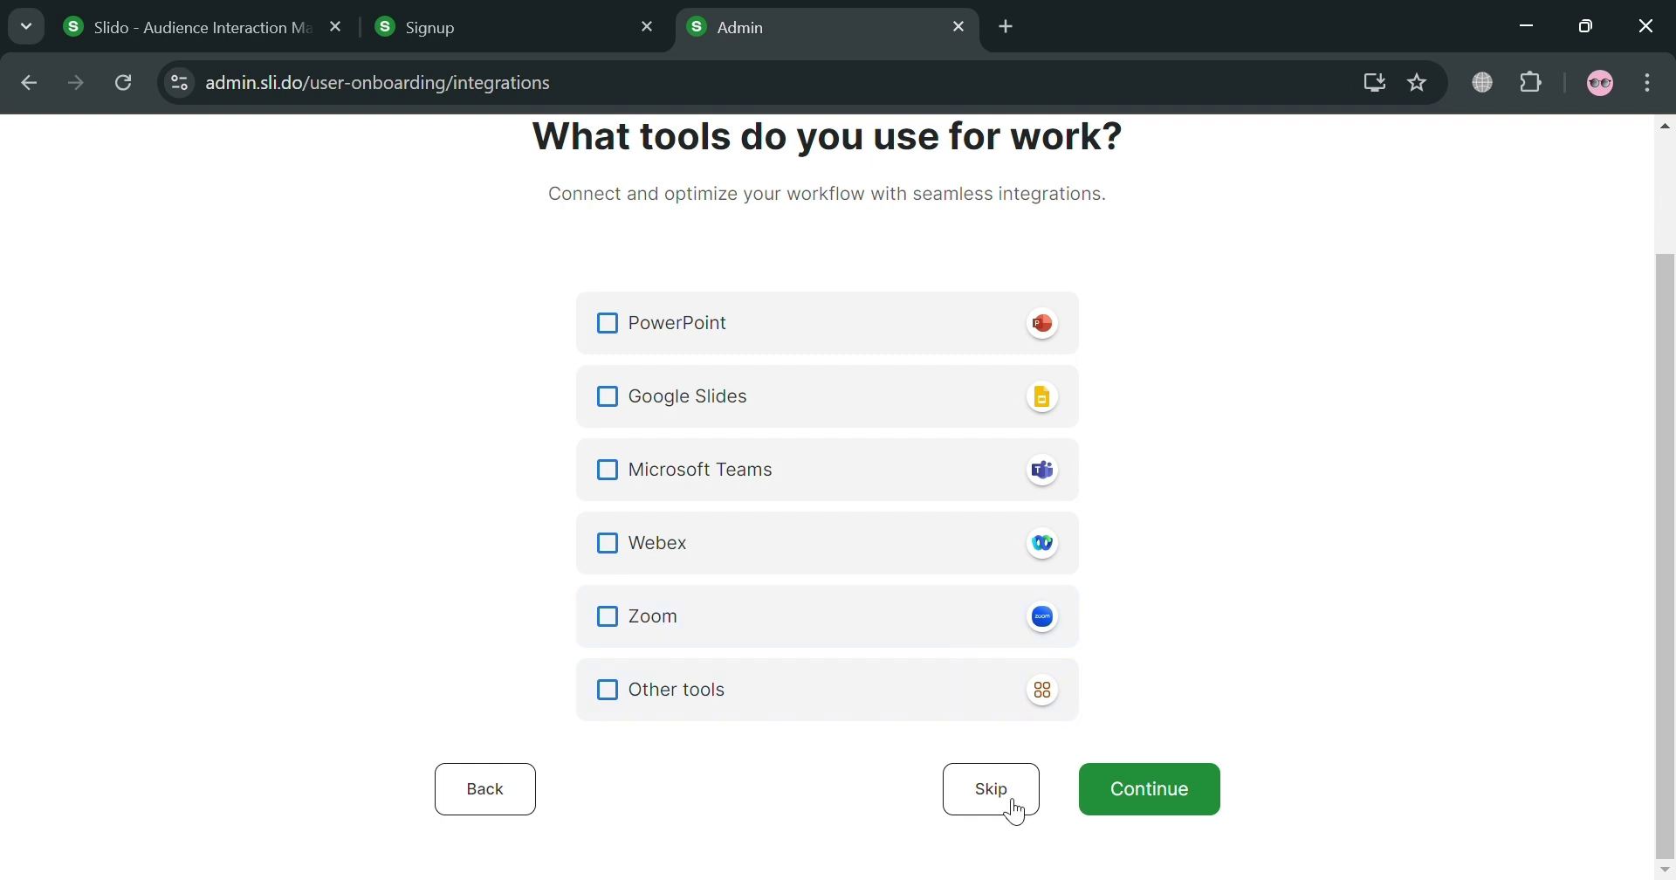
{"action": "left_click", "coordinate": [1015, 812]}
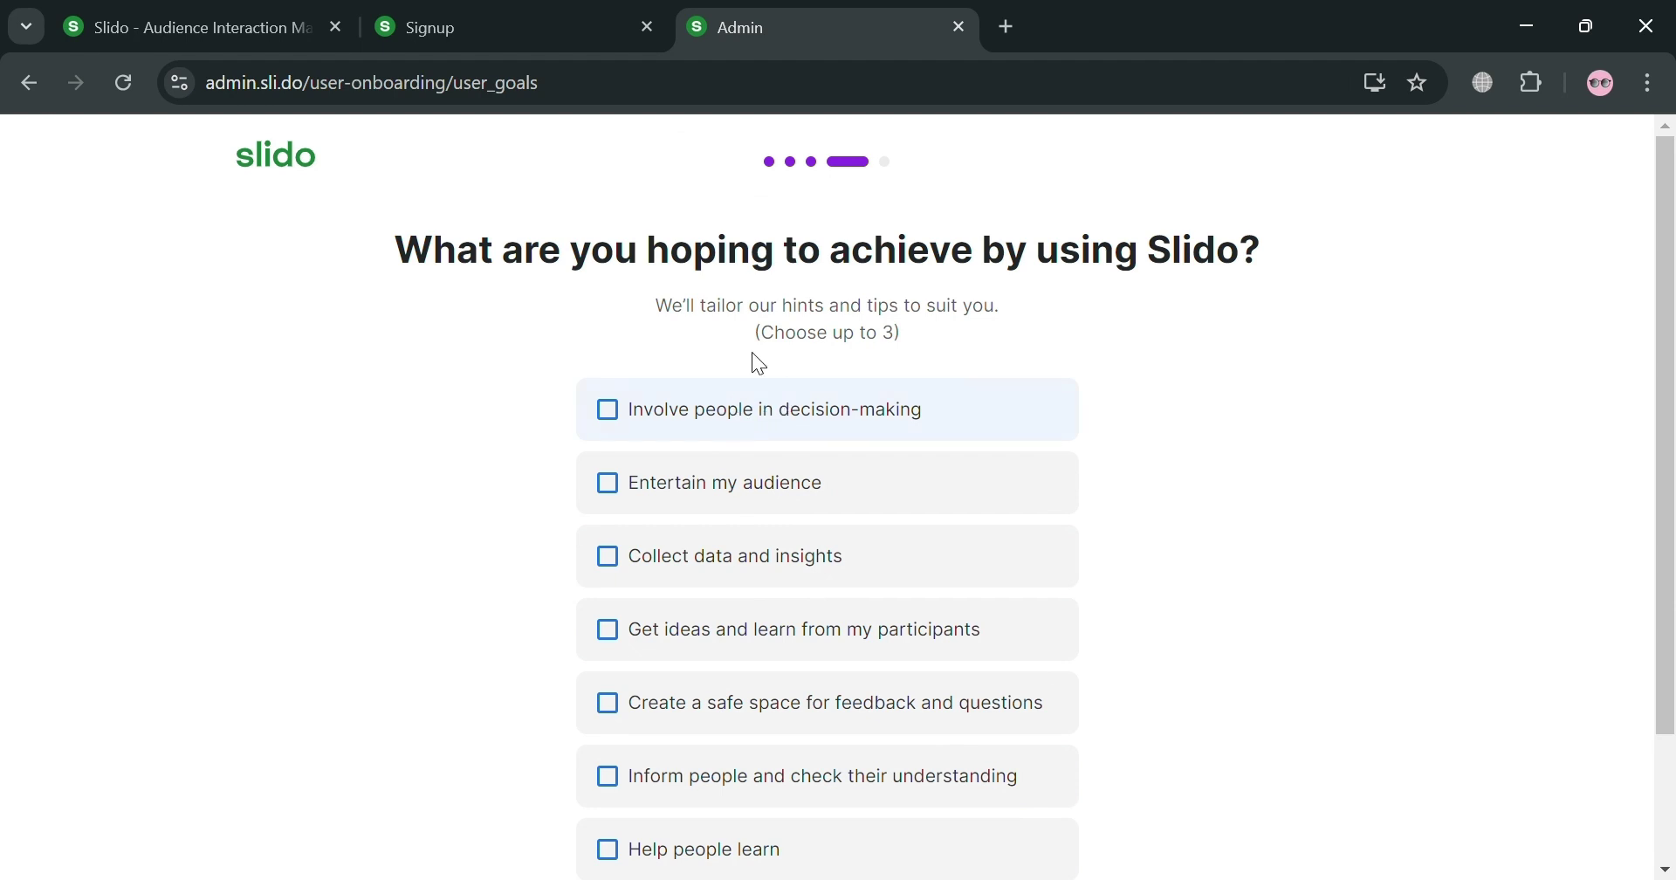
Step: Pick goals Involve people in decision-making, Entertain my audience, and Collect data and insights, then continue
{"action": "scroll", "coordinate": [872, 384], "scroll_direction": "down", "scroll_amount": 2}
{"action": "left_click", "coordinate": [679, 301]}
{"action": "left_click", "coordinate": [662, 372]}
{"action": "left_click", "coordinate": [913, 424]}
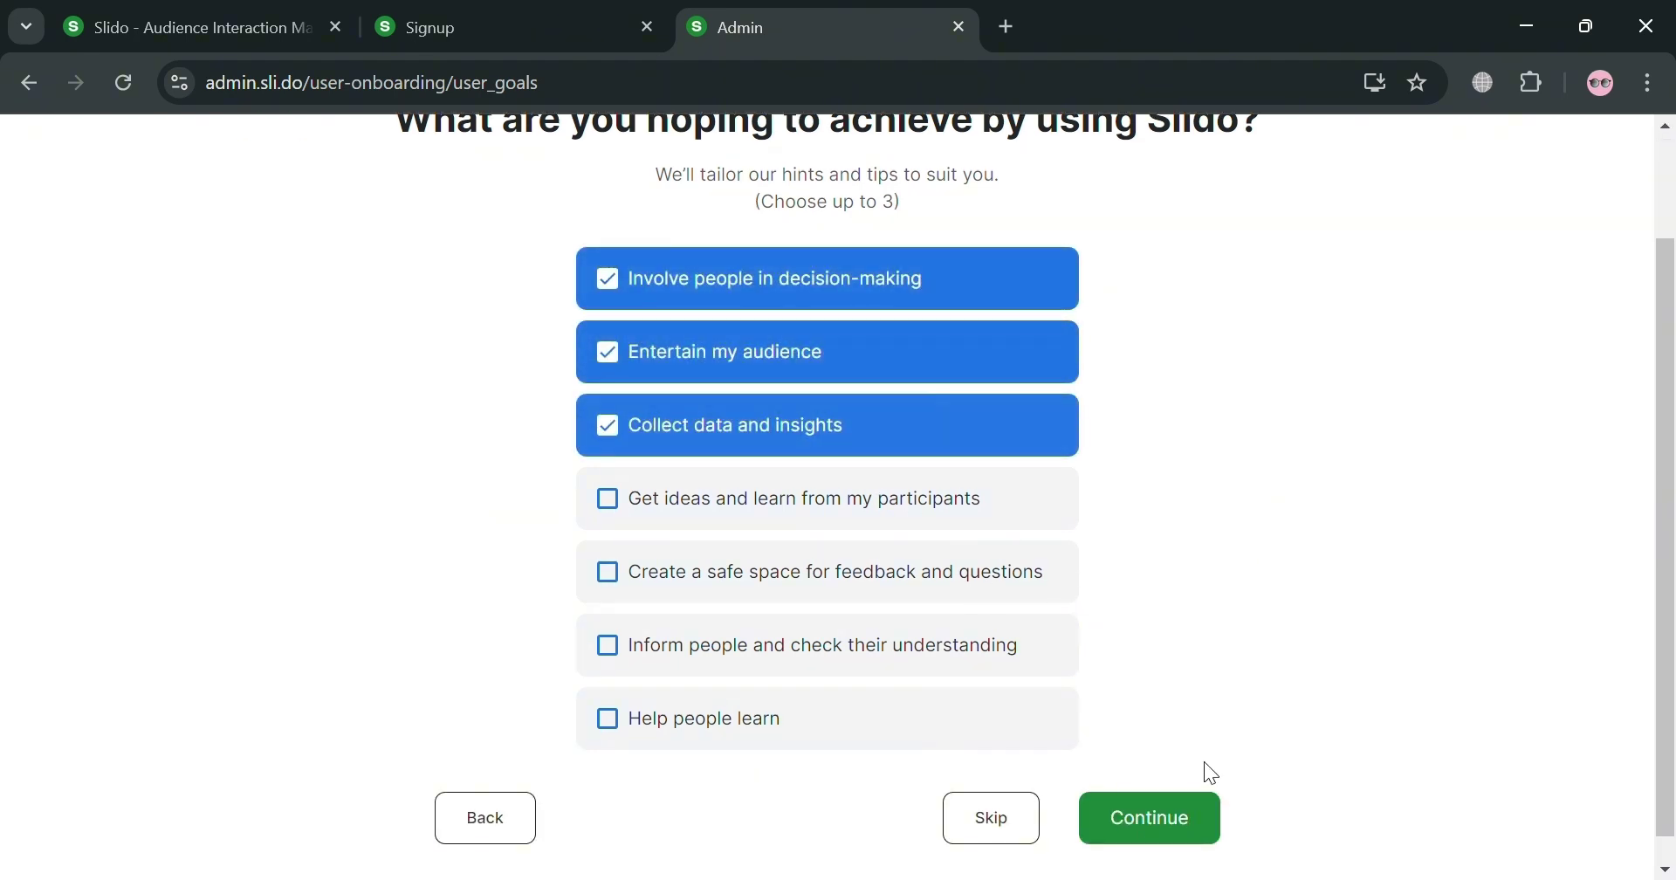
{"action": "left_click", "coordinate": [1198, 834]}
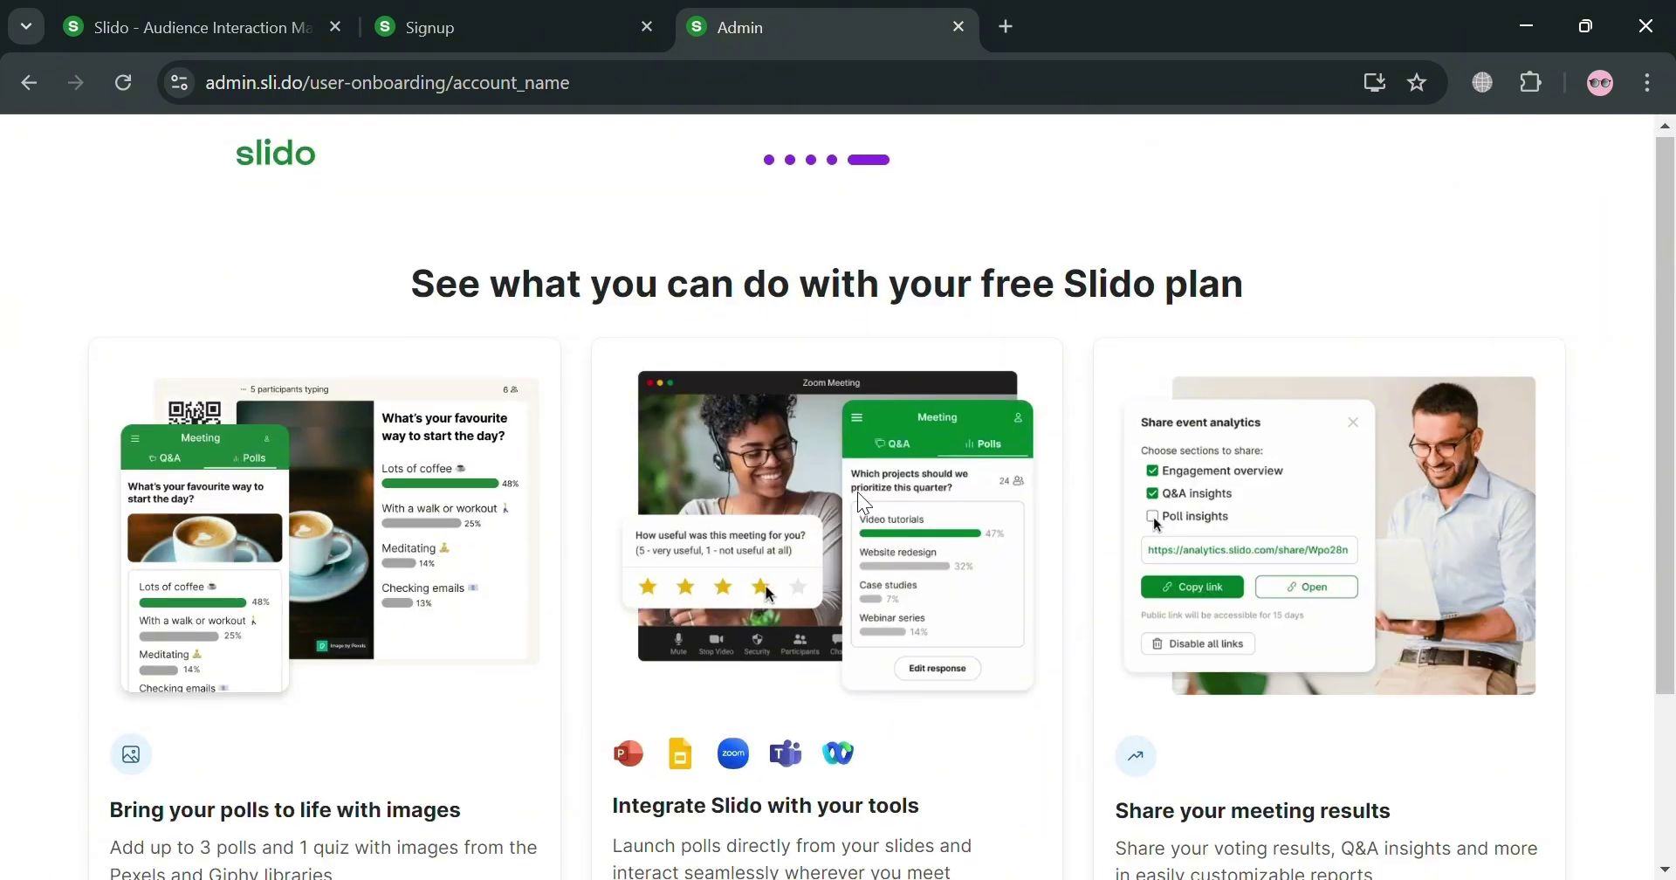
{"action": "scroll", "coordinate": [857, 494], "scroll_direction": "down", "scroll_amount": 3}
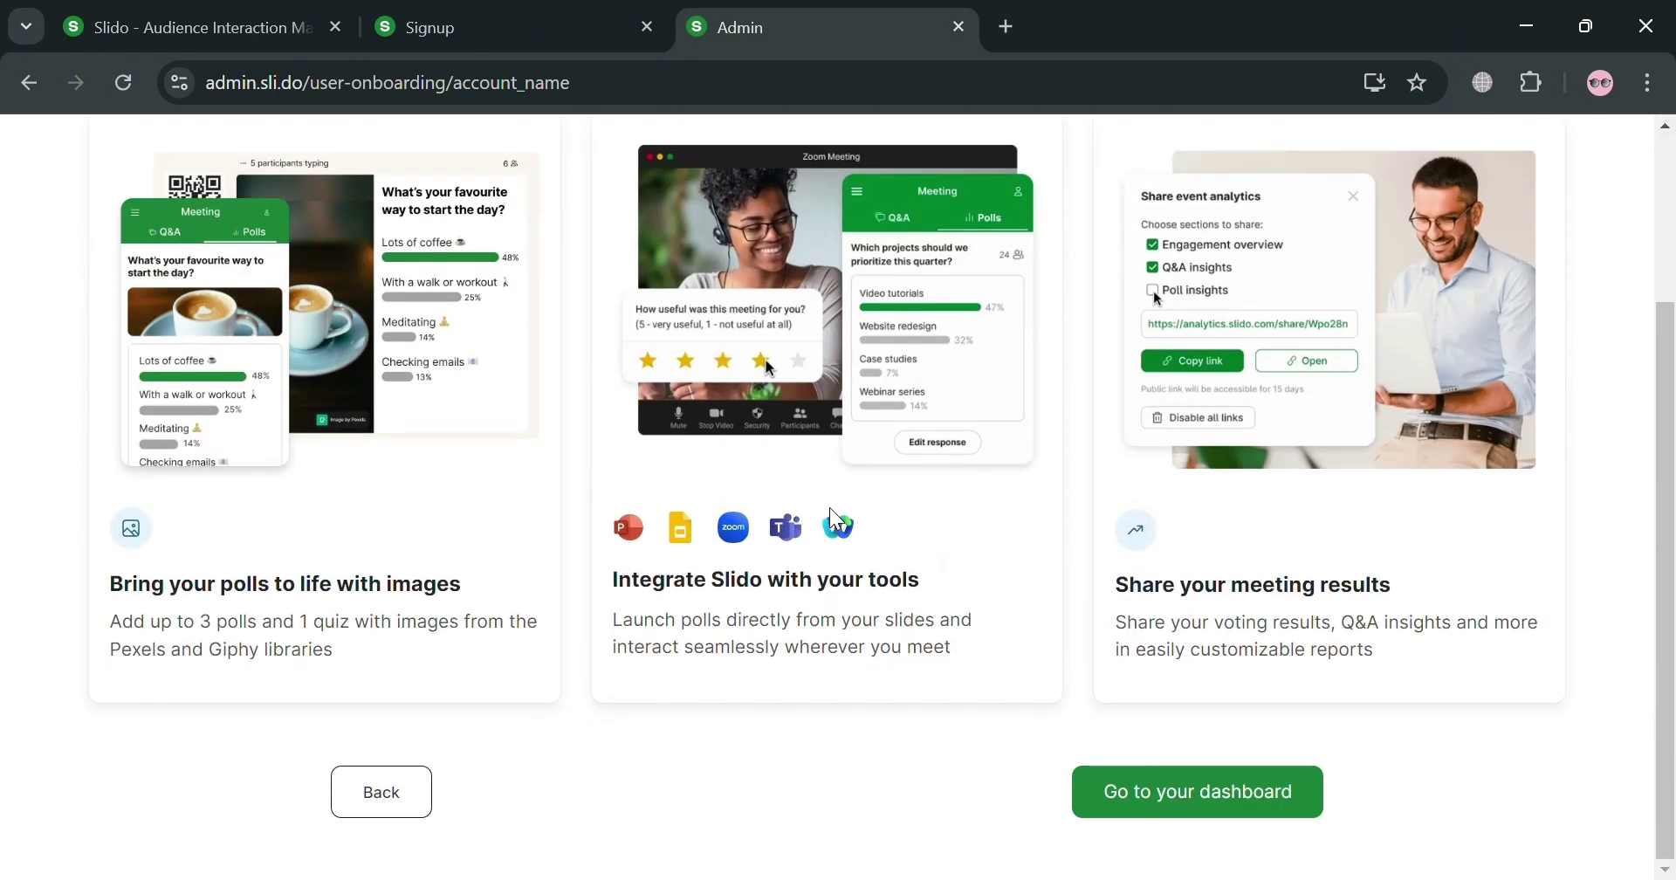
{"action": "left_click", "coordinate": [1225, 821]}
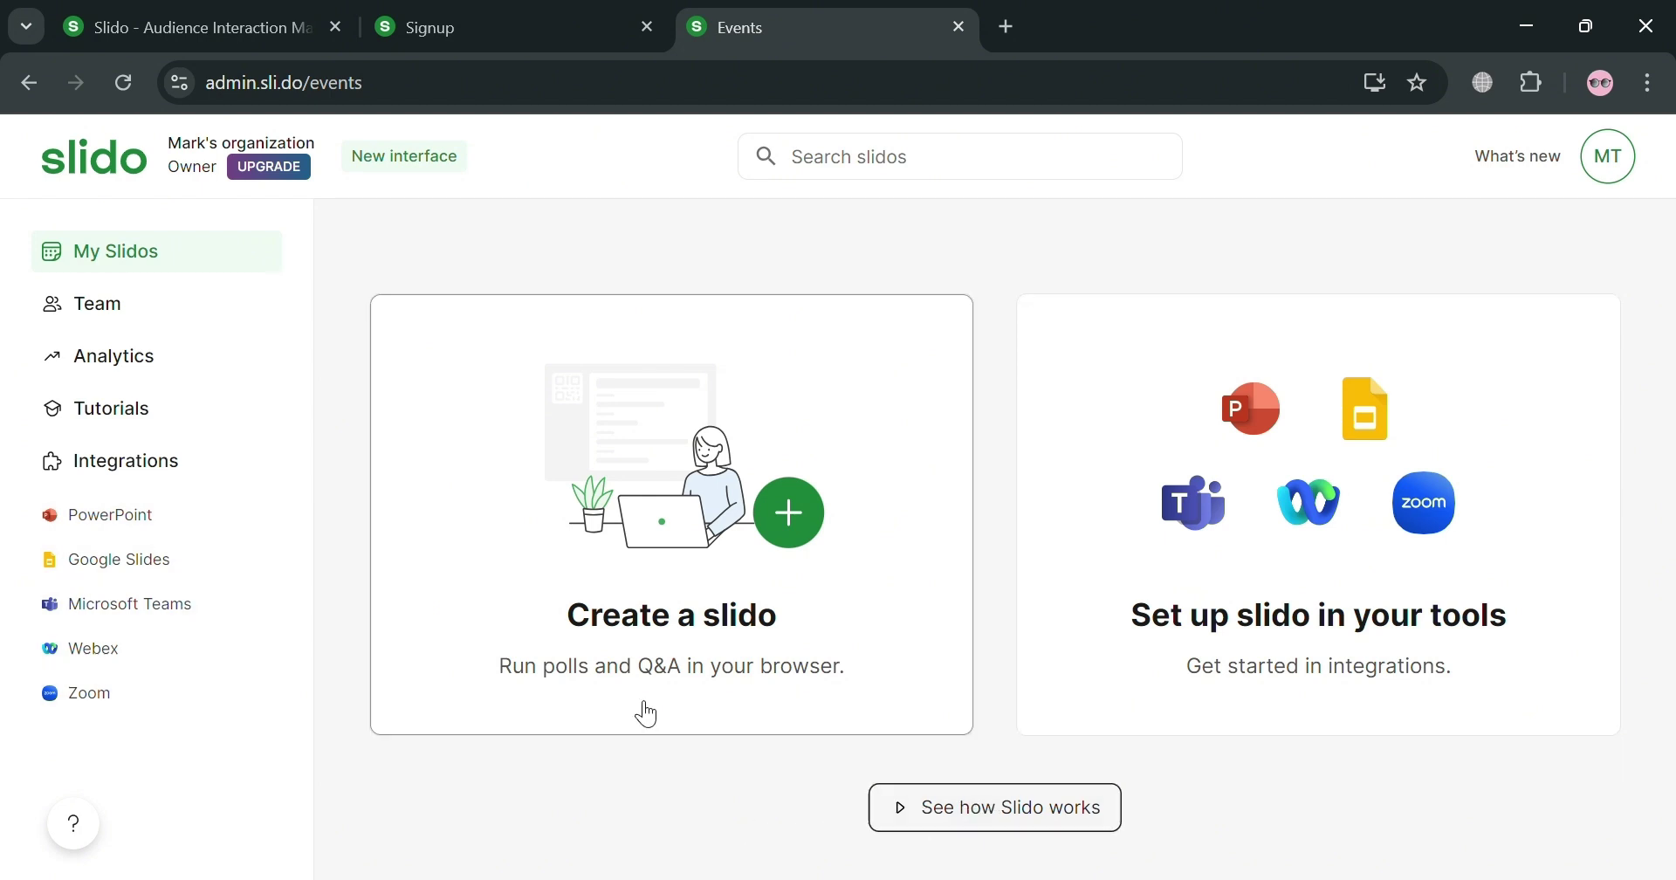
Step: Create a slido named 'Class 1' for Sep 3–6, 2024 and open it from its ⋮ menu
{"action": "left_click", "coordinate": [800, 526]}
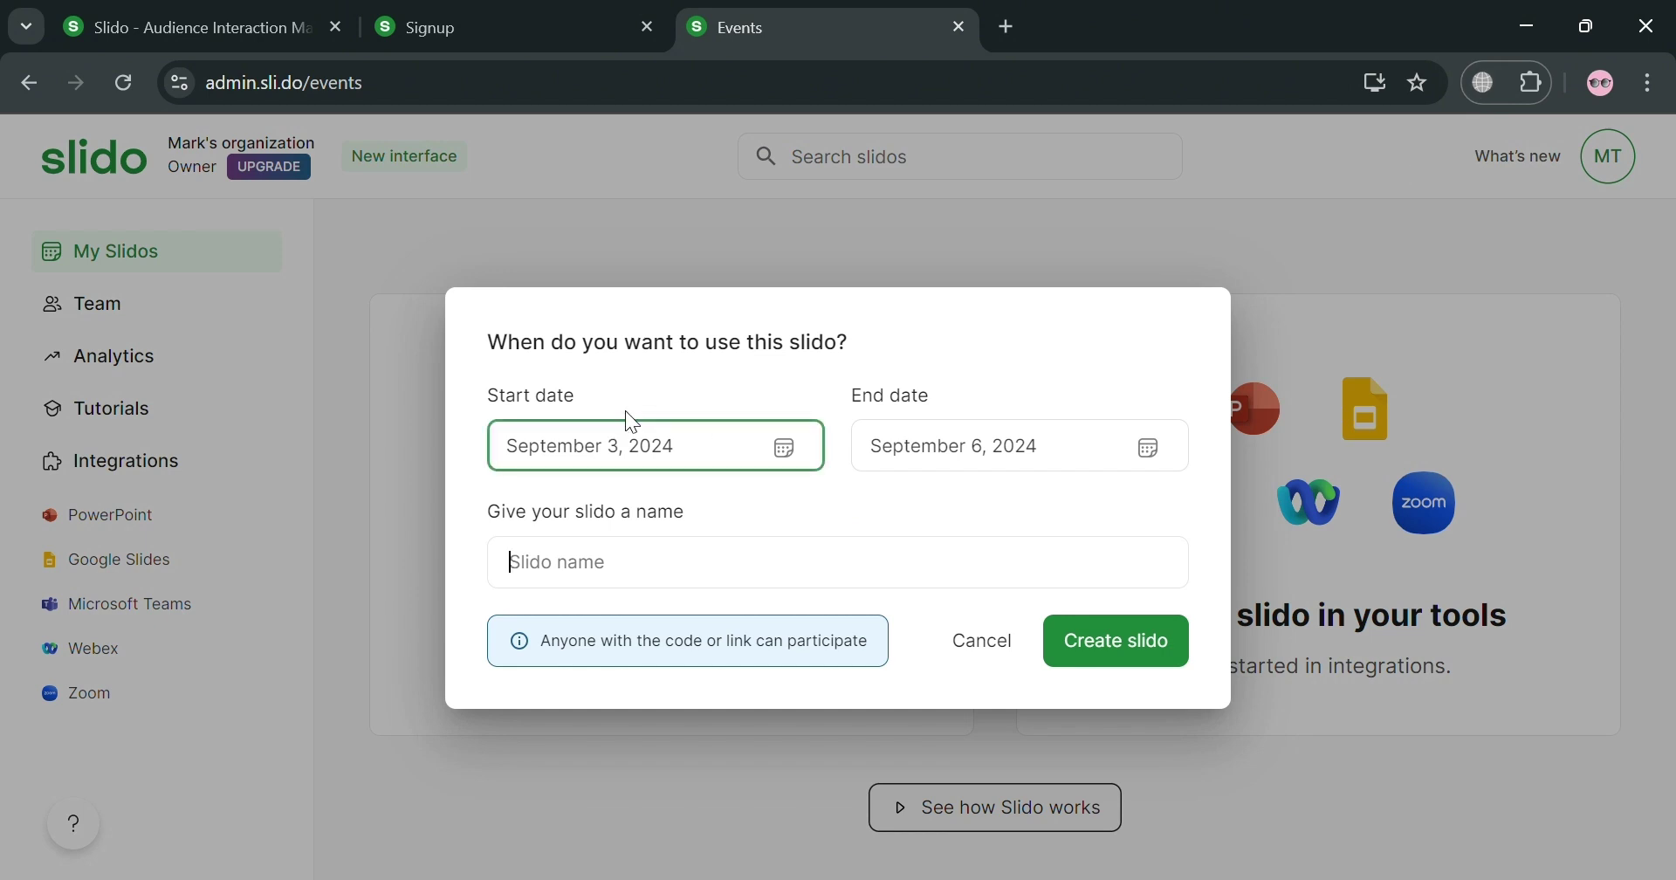
{"action": "left_click", "coordinate": [704, 462]}
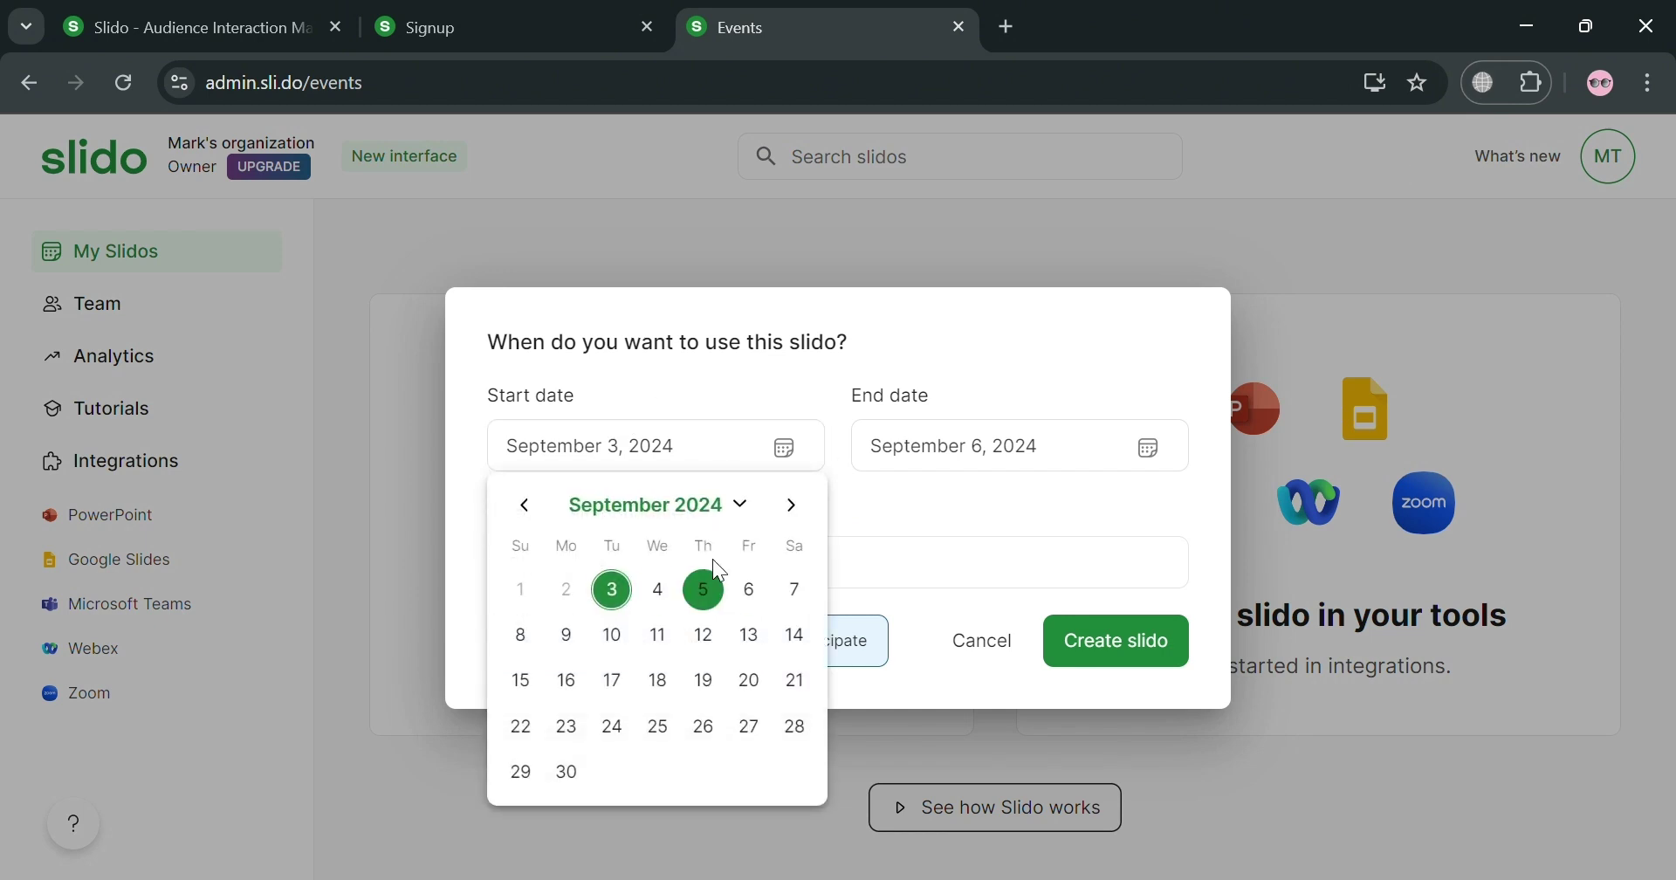
{"action": "left_click", "coordinate": [900, 509]}
{"action": "left_click", "coordinate": [640, 580]}
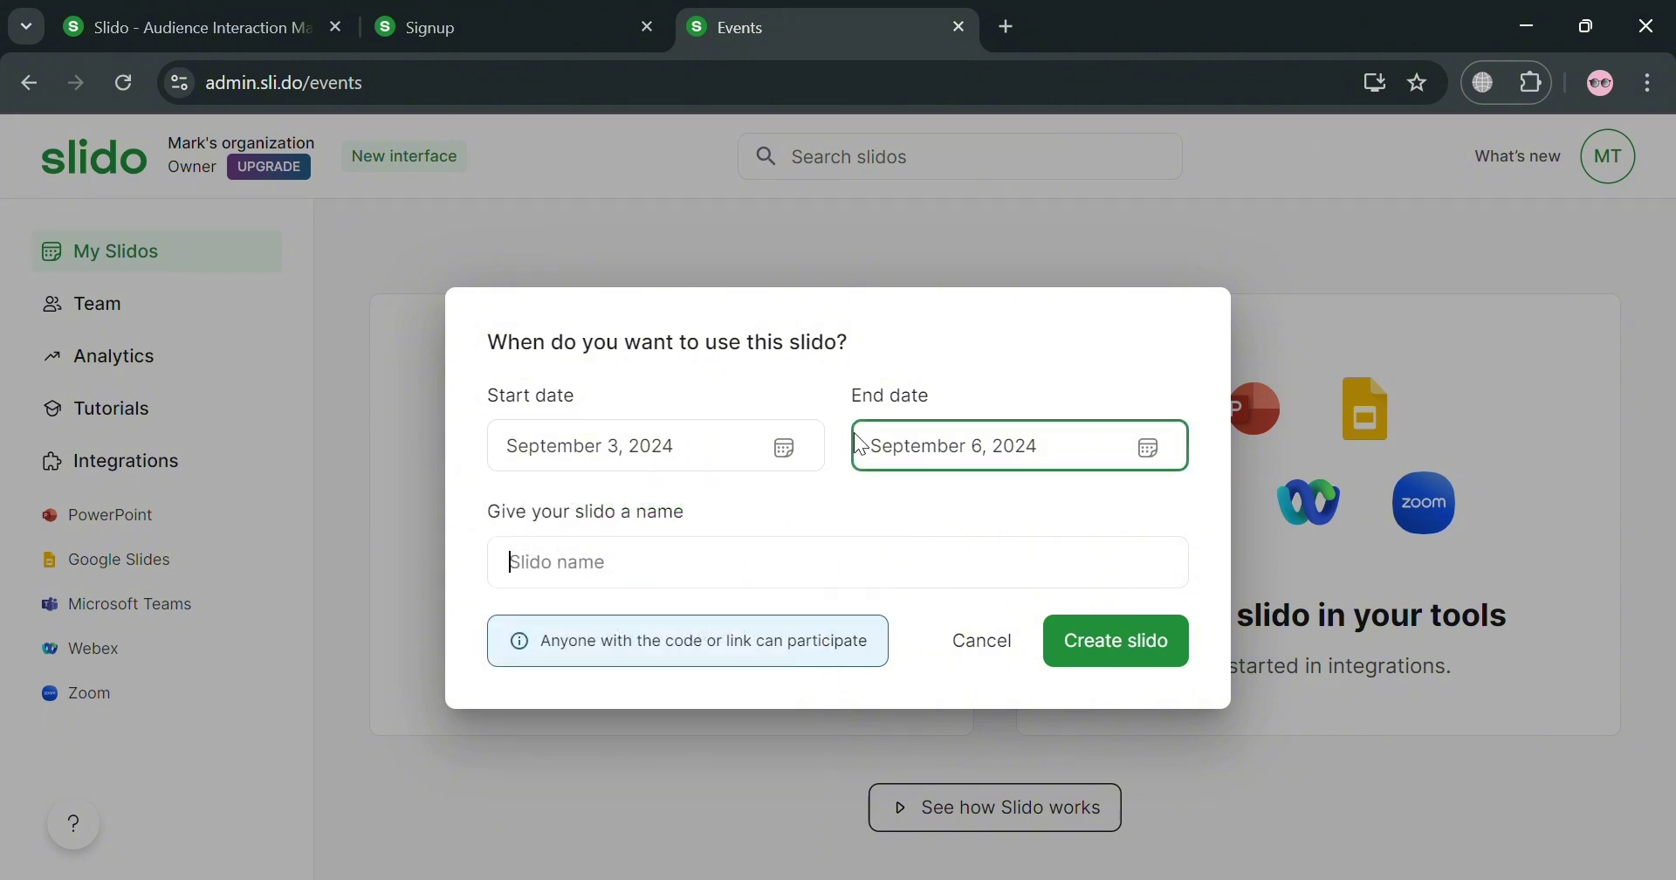
{"action": "type", "text": "Class 1"}
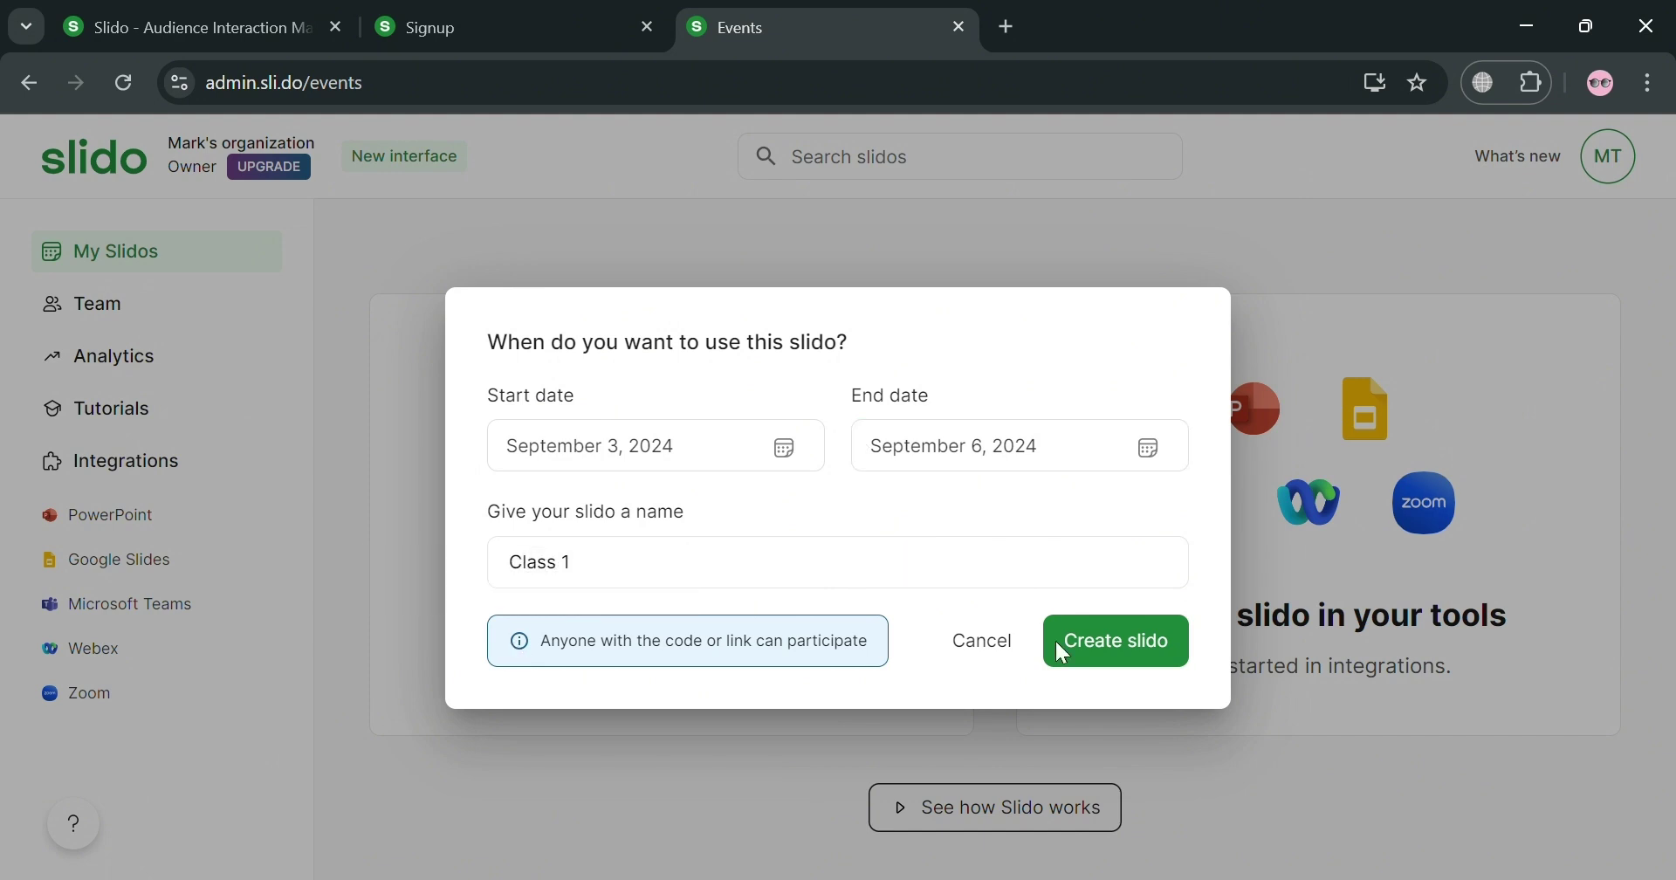
{"action": "left_click", "coordinate": [1146, 666]}
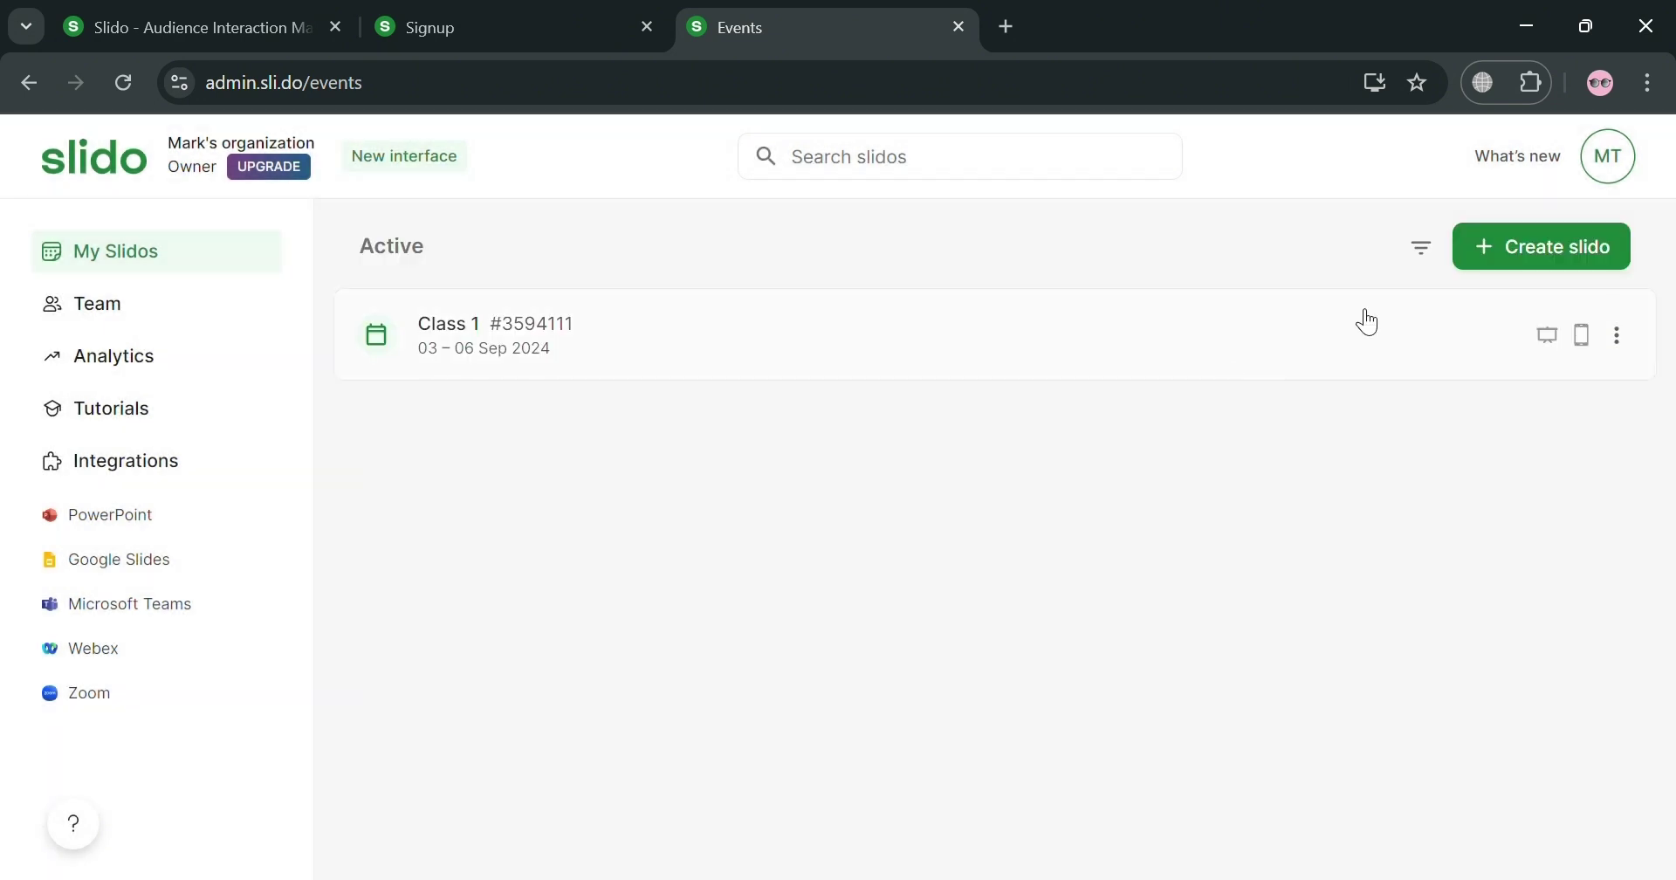
{"action": "left_click", "coordinate": [1622, 338]}
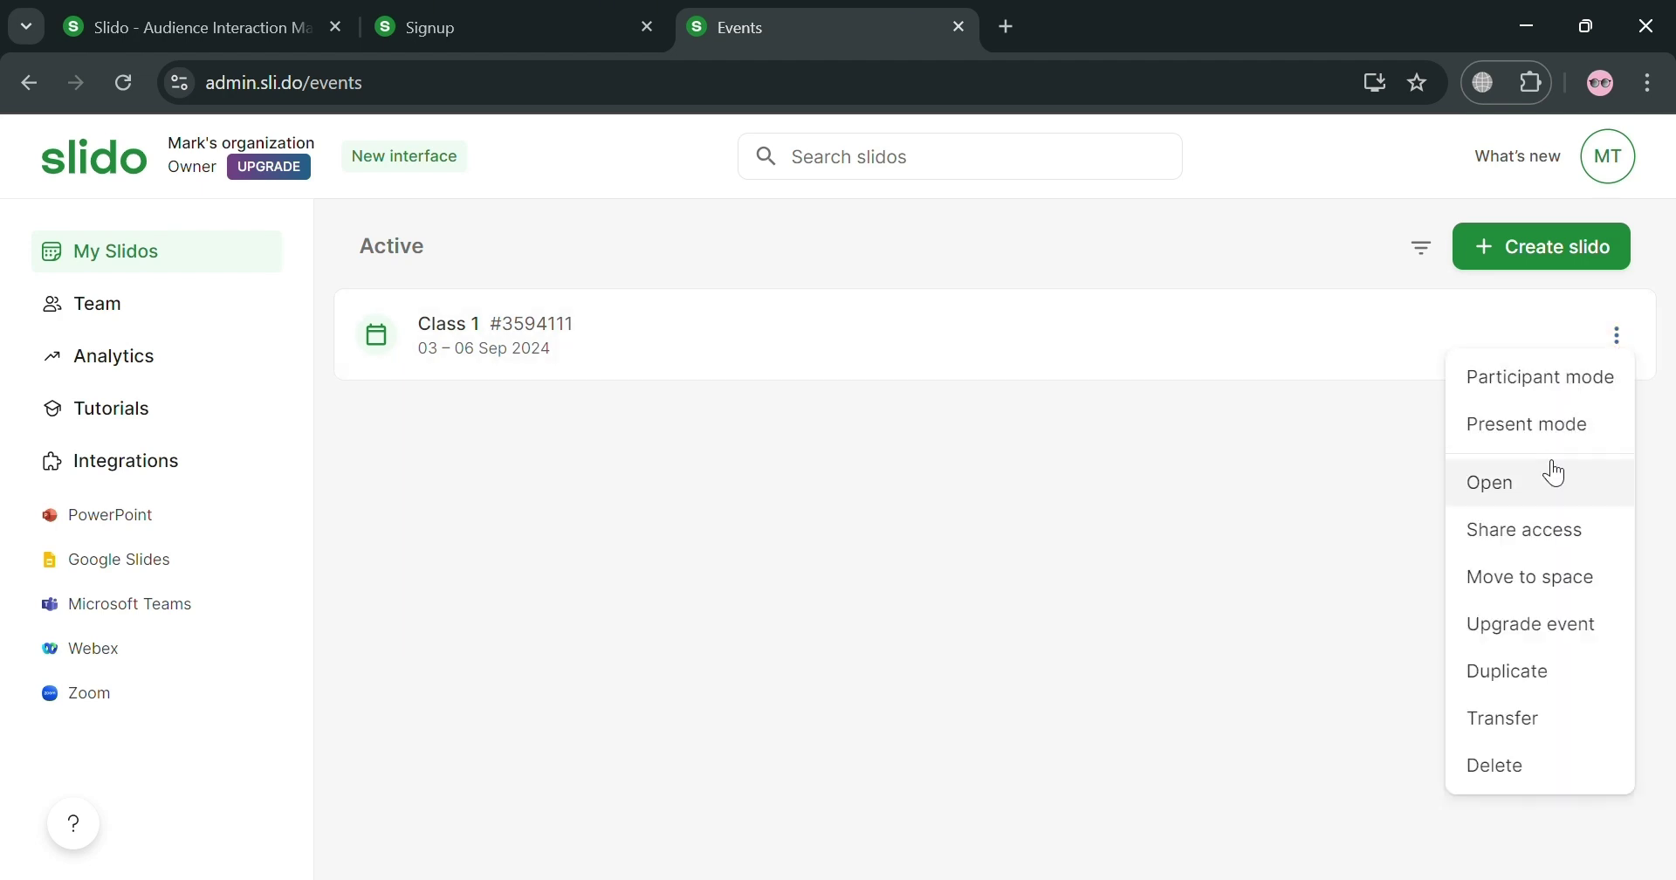
{"action": "left_click", "coordinate": [1540, 490]}
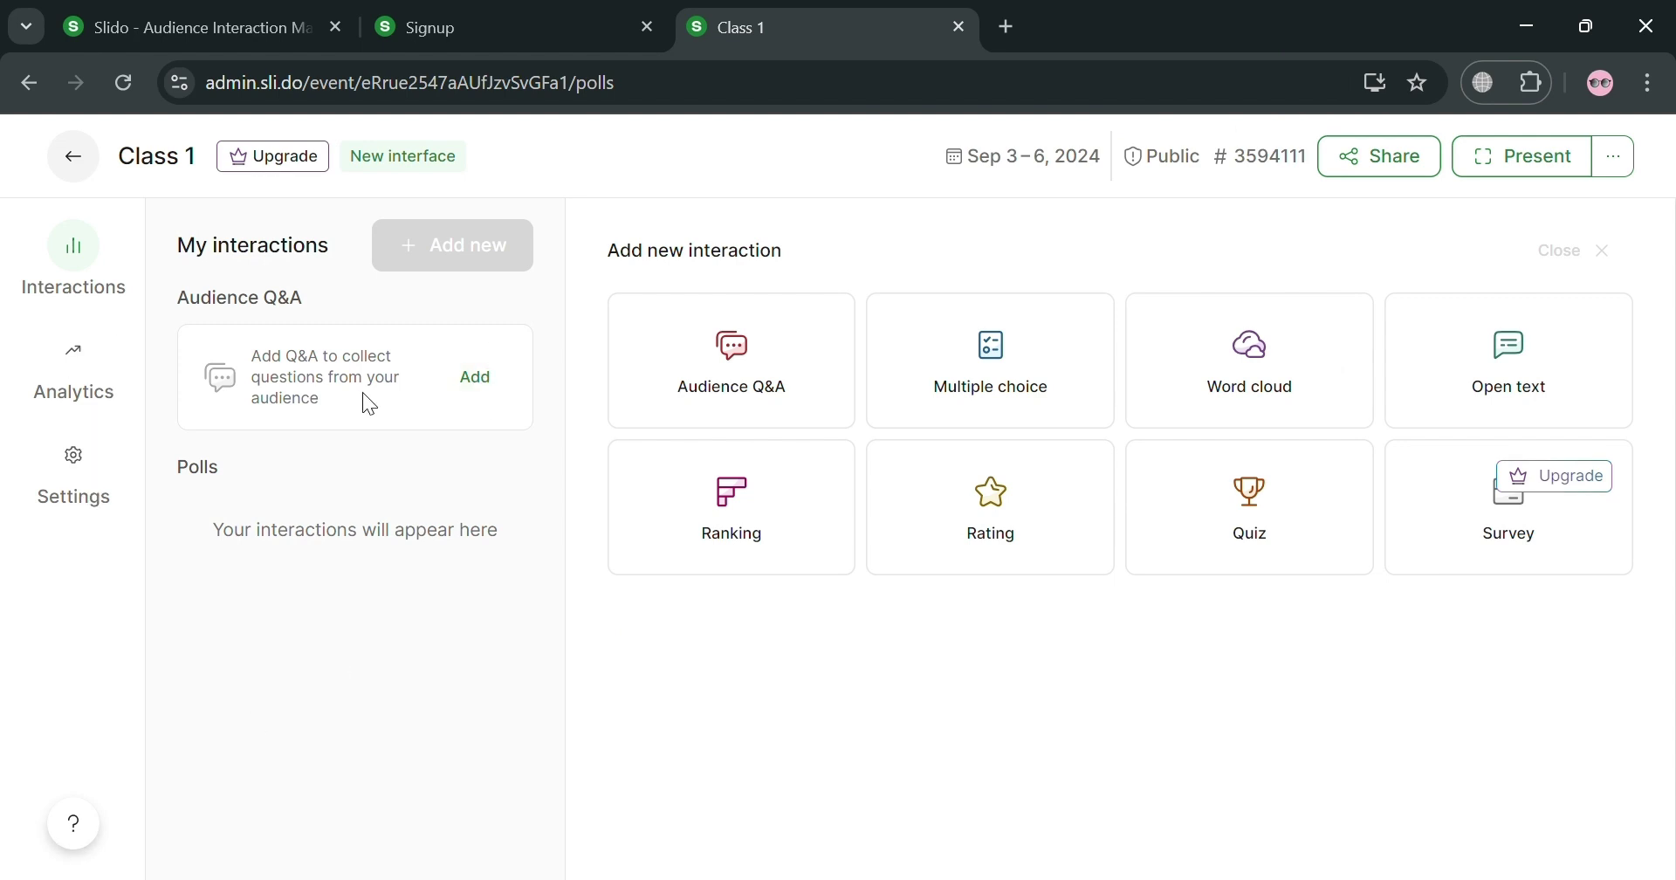
Step: Add an Audience Q&A to Class 1, then view the Present integration options
{"action": "left_click", "coordinate": [469, 403]}
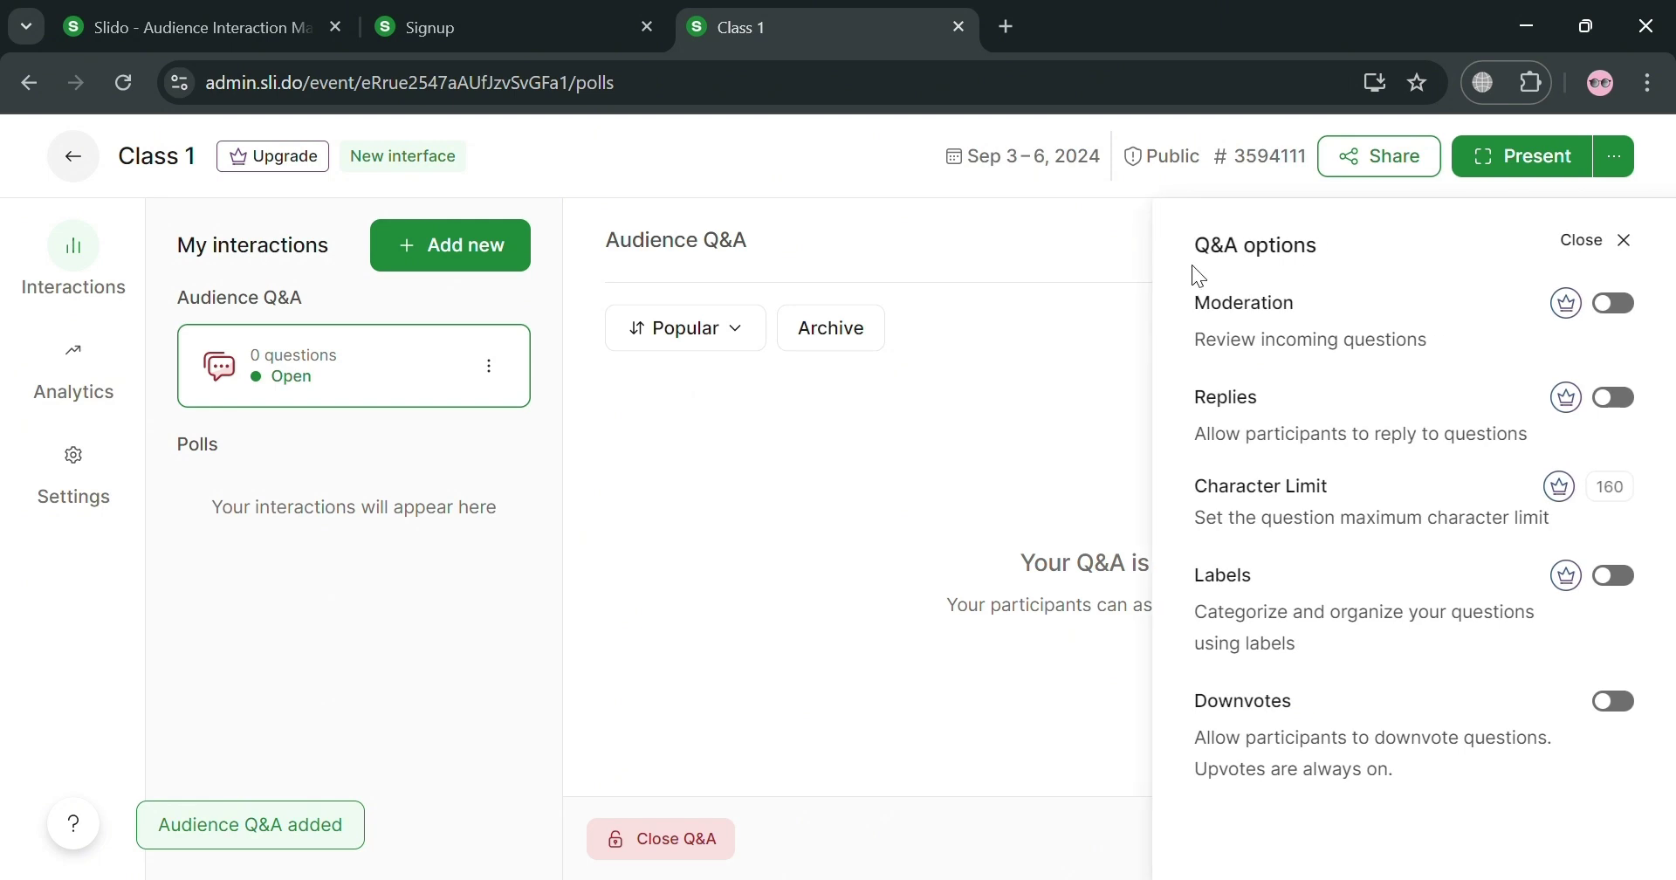
{"action": "left_click", "coordinate": [1614, 159]}
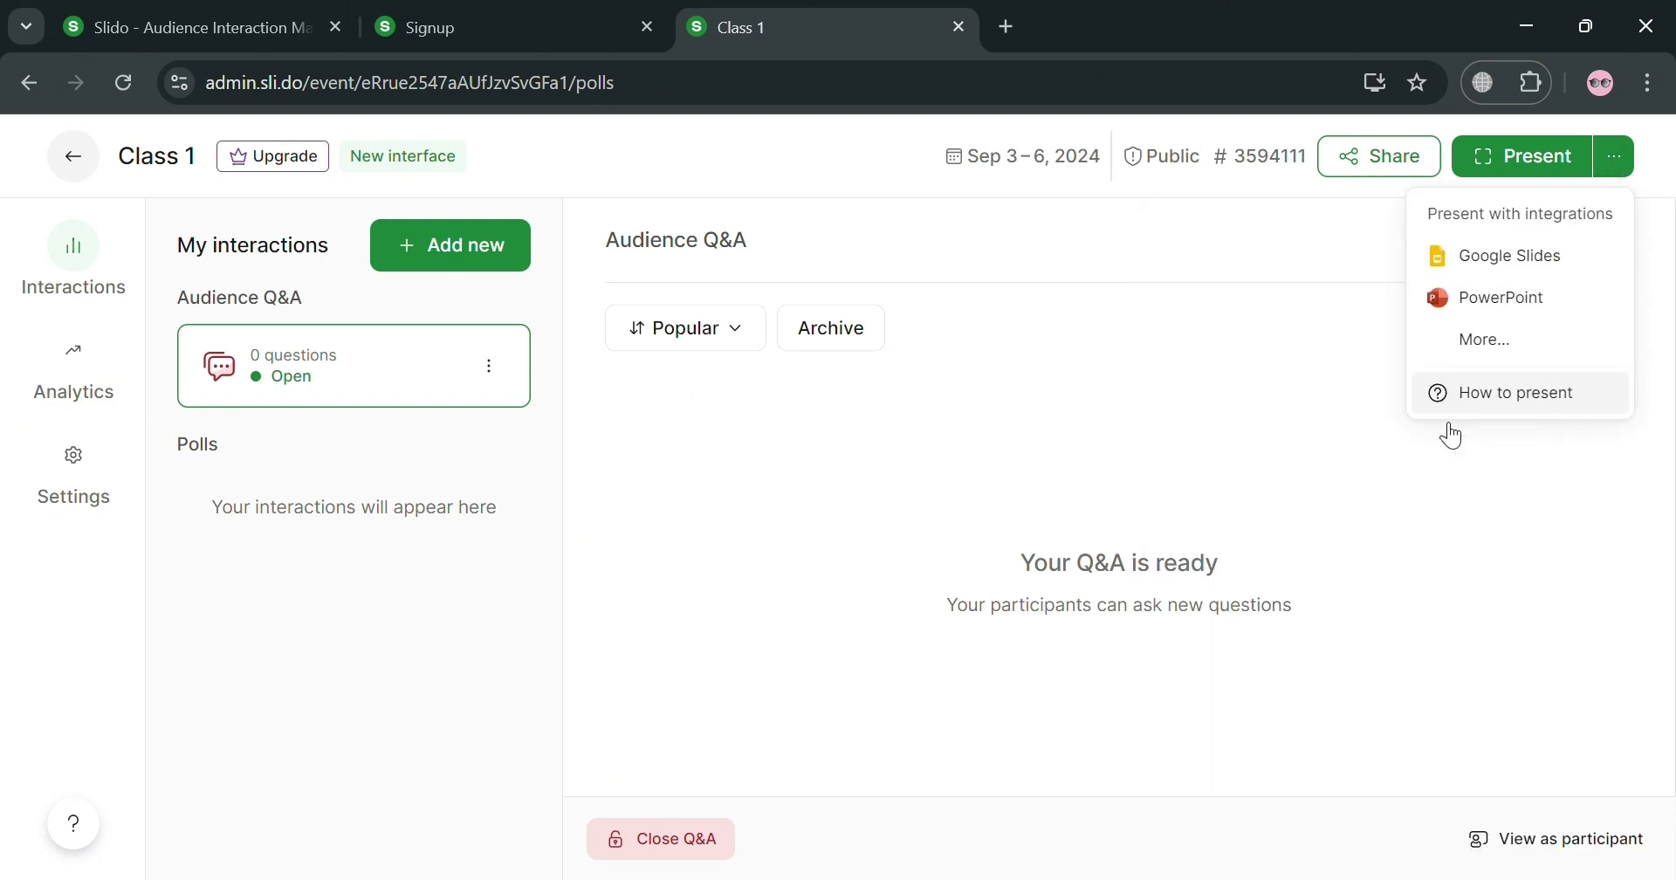
Step: Close the Present options and copy the participant joining link from the Share popup
{"action": "left_click", "coordinate": [1175, 437]}
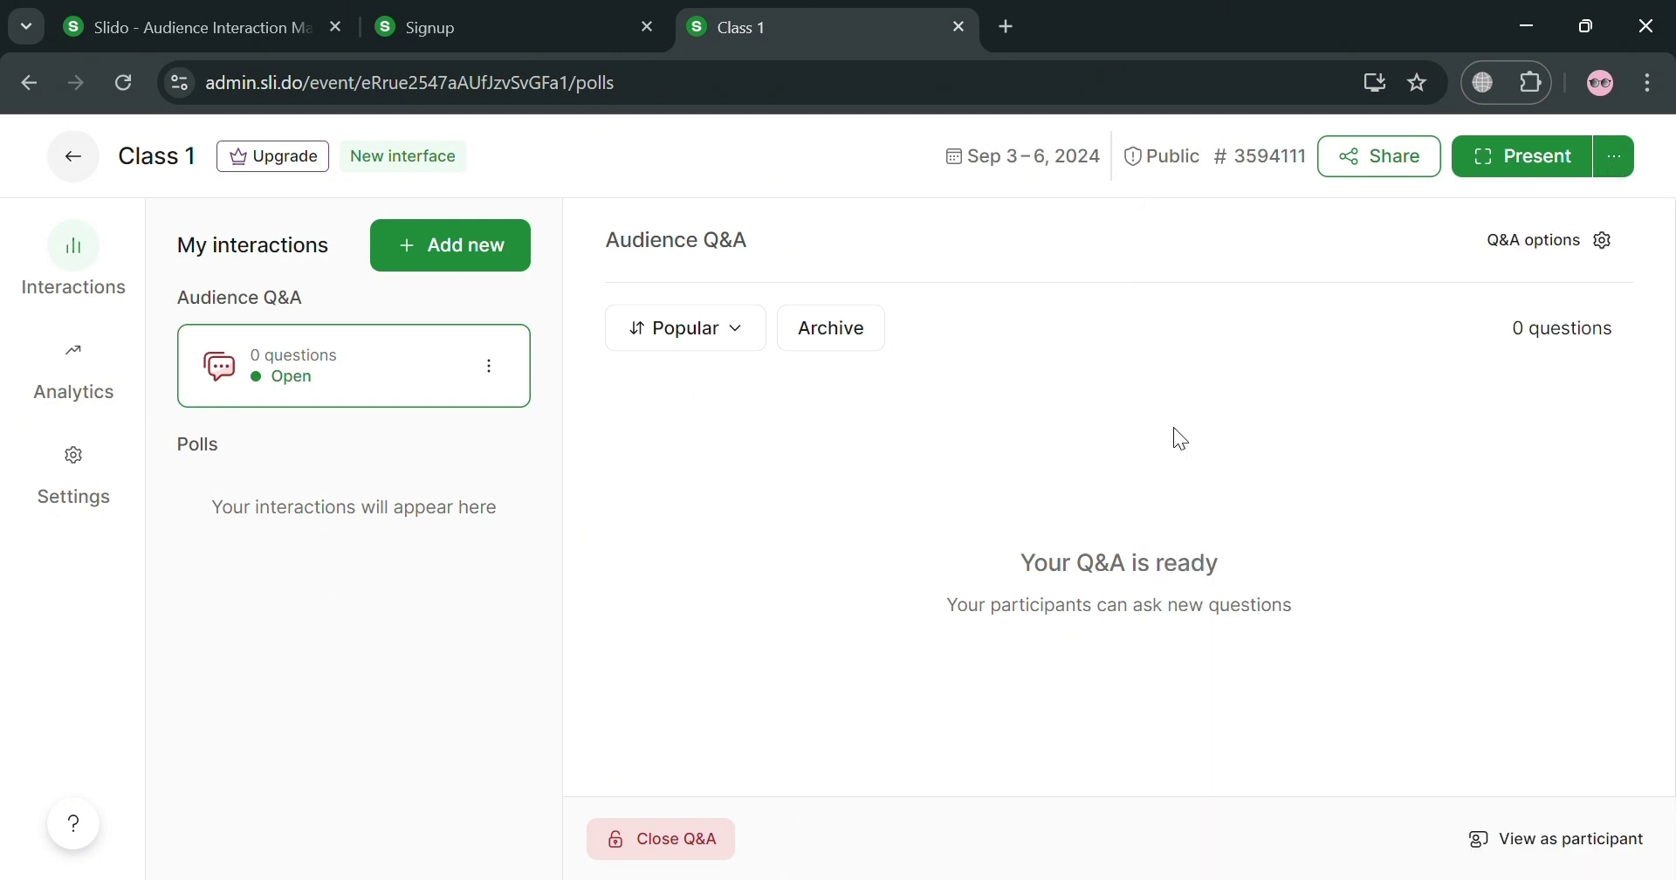
{"action": "left_click", "coordinate": [1344, 165]}
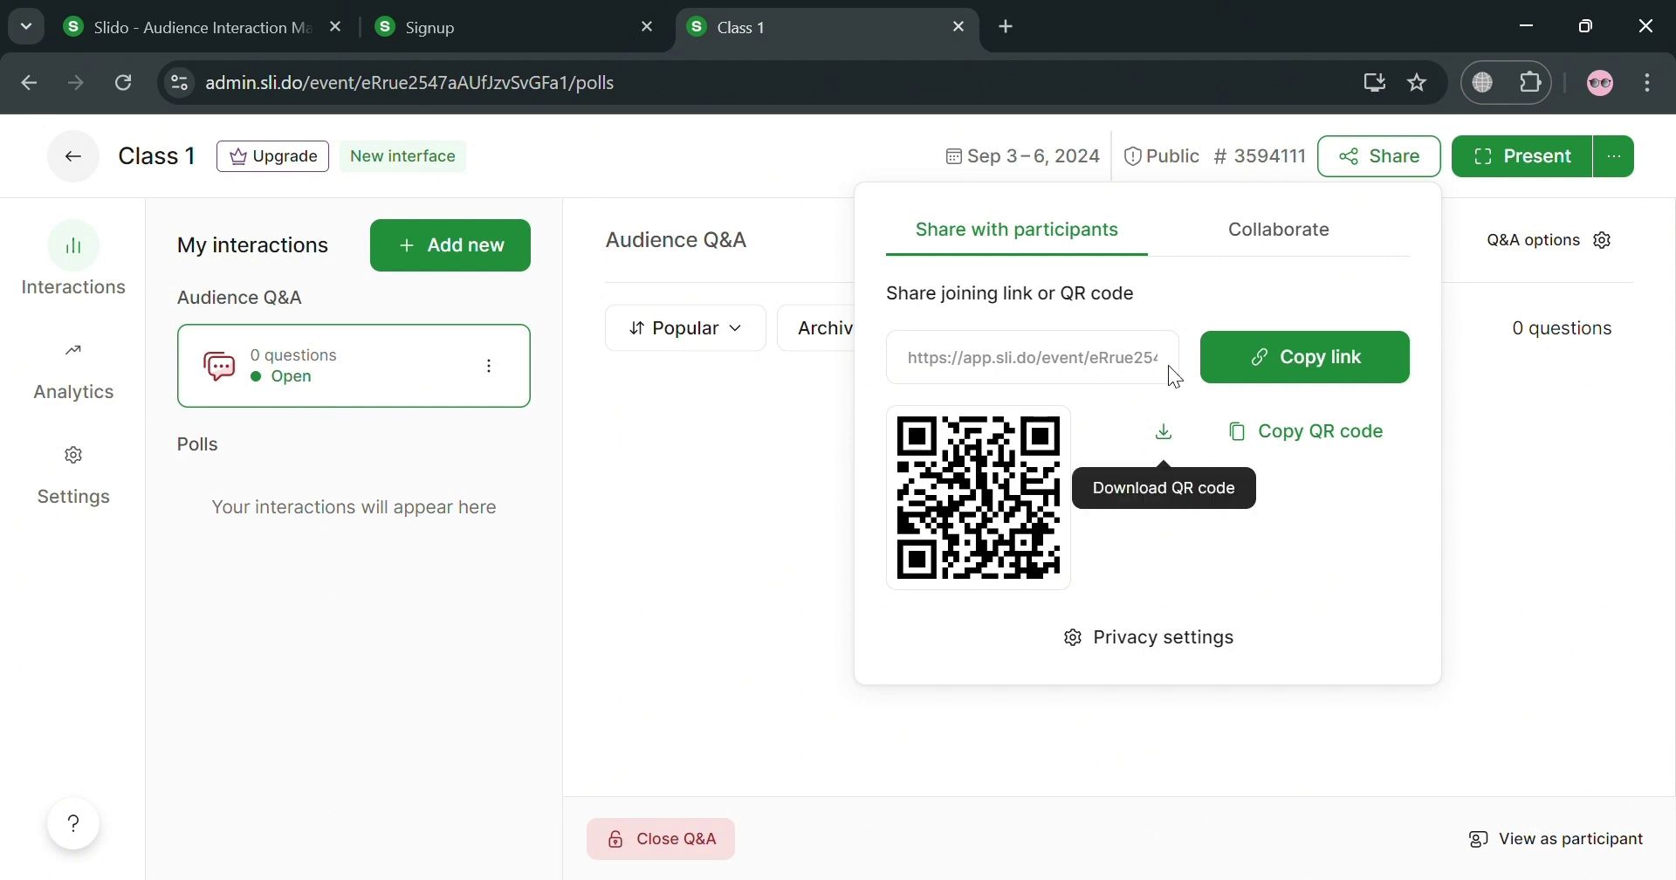
{"action": "left_click", "coordinate": [1262, 159]}
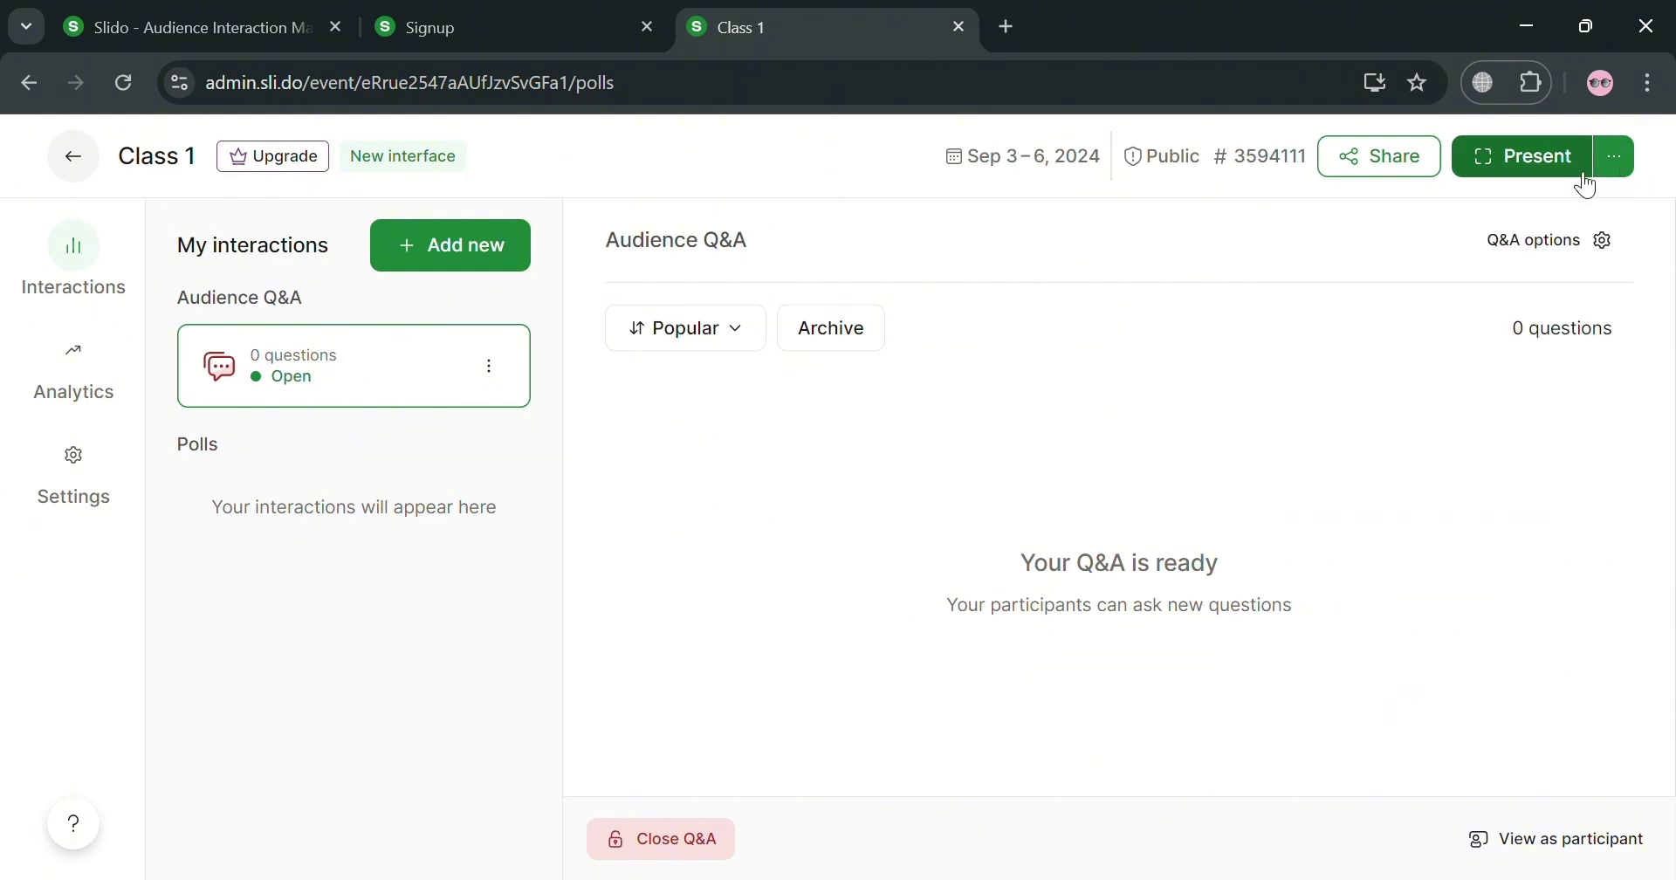
Step: Launch Class 1 in Present mode in a new tab, then return to the admin tab
{"action": "left_click", "coordinate": [1539, 157]}
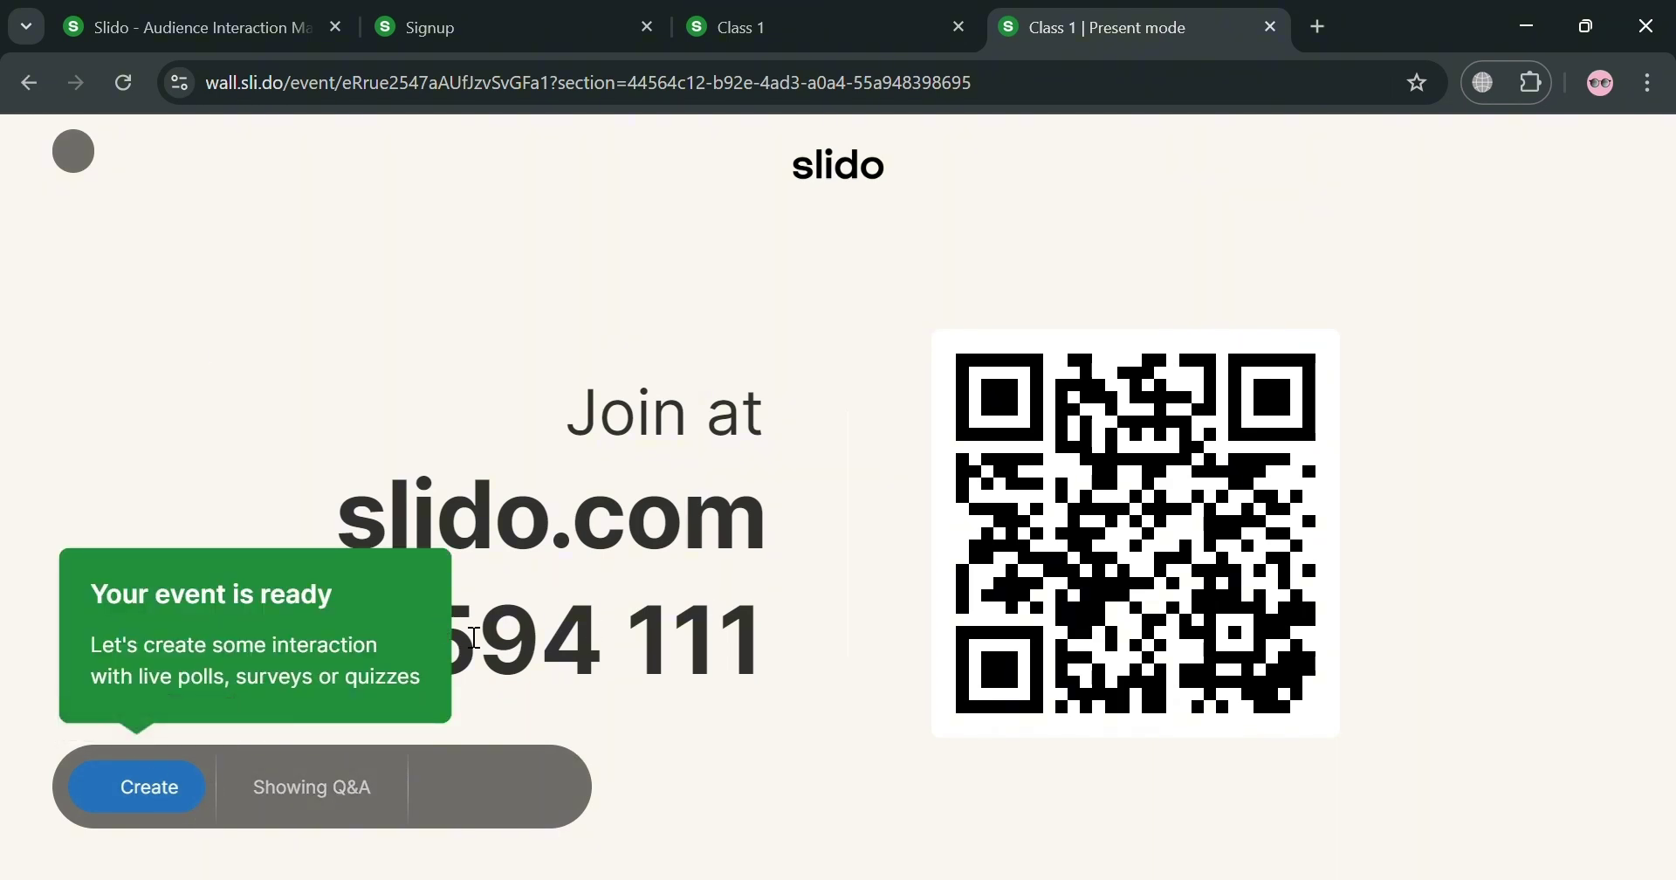
{"action": "left_click", "coordinate": [143, 771]}
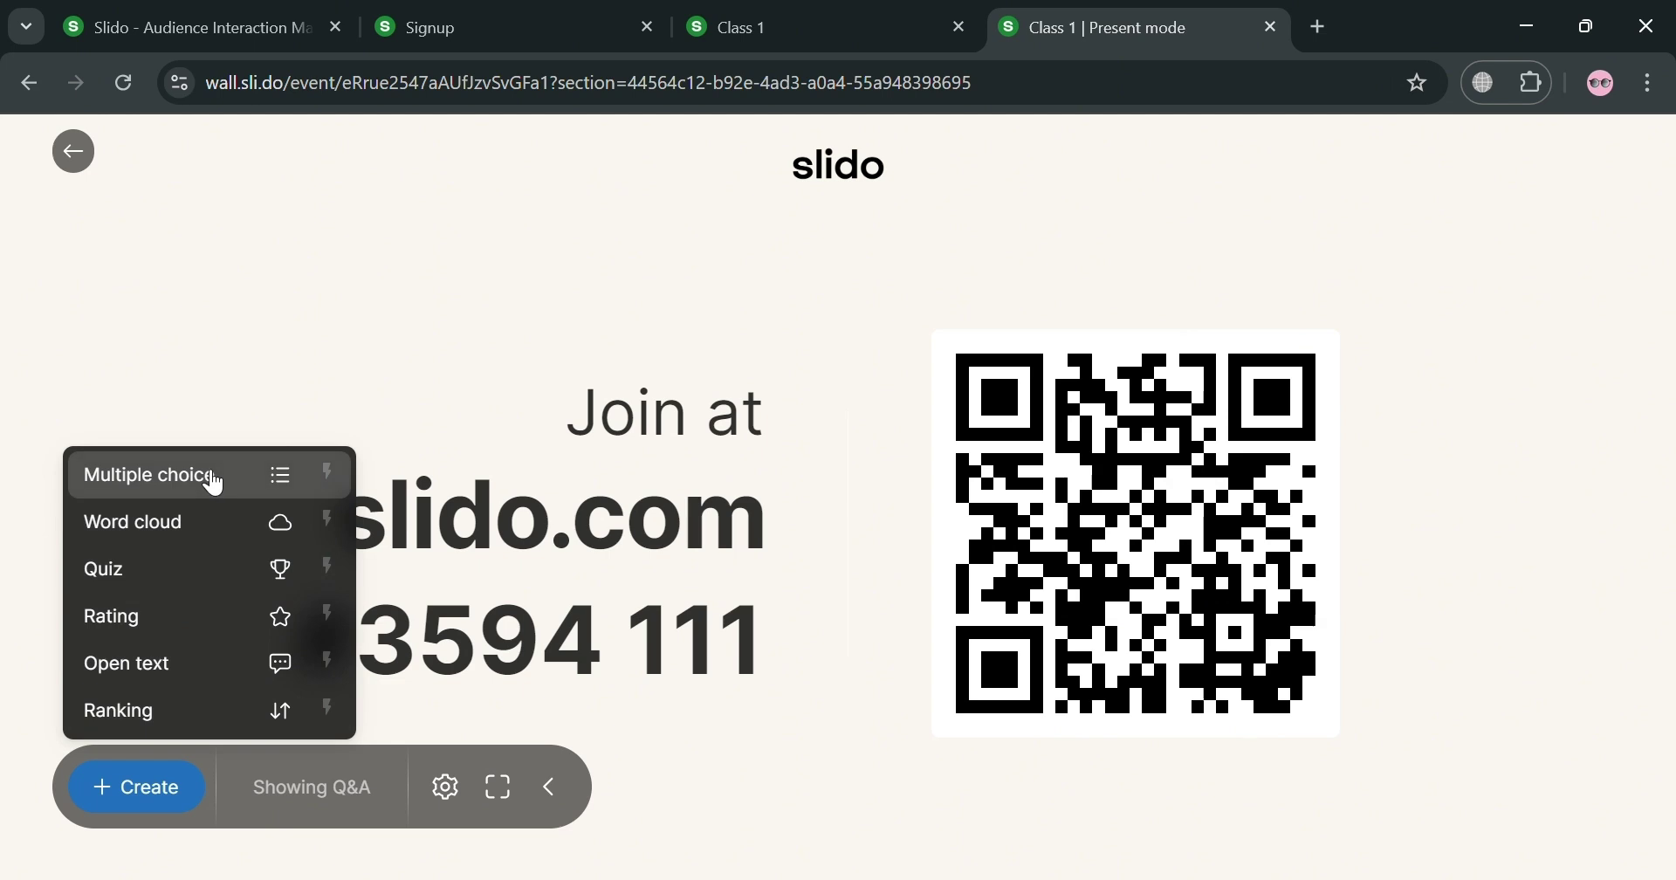
{"action": "left_click", "coordinate": [207, 360]}
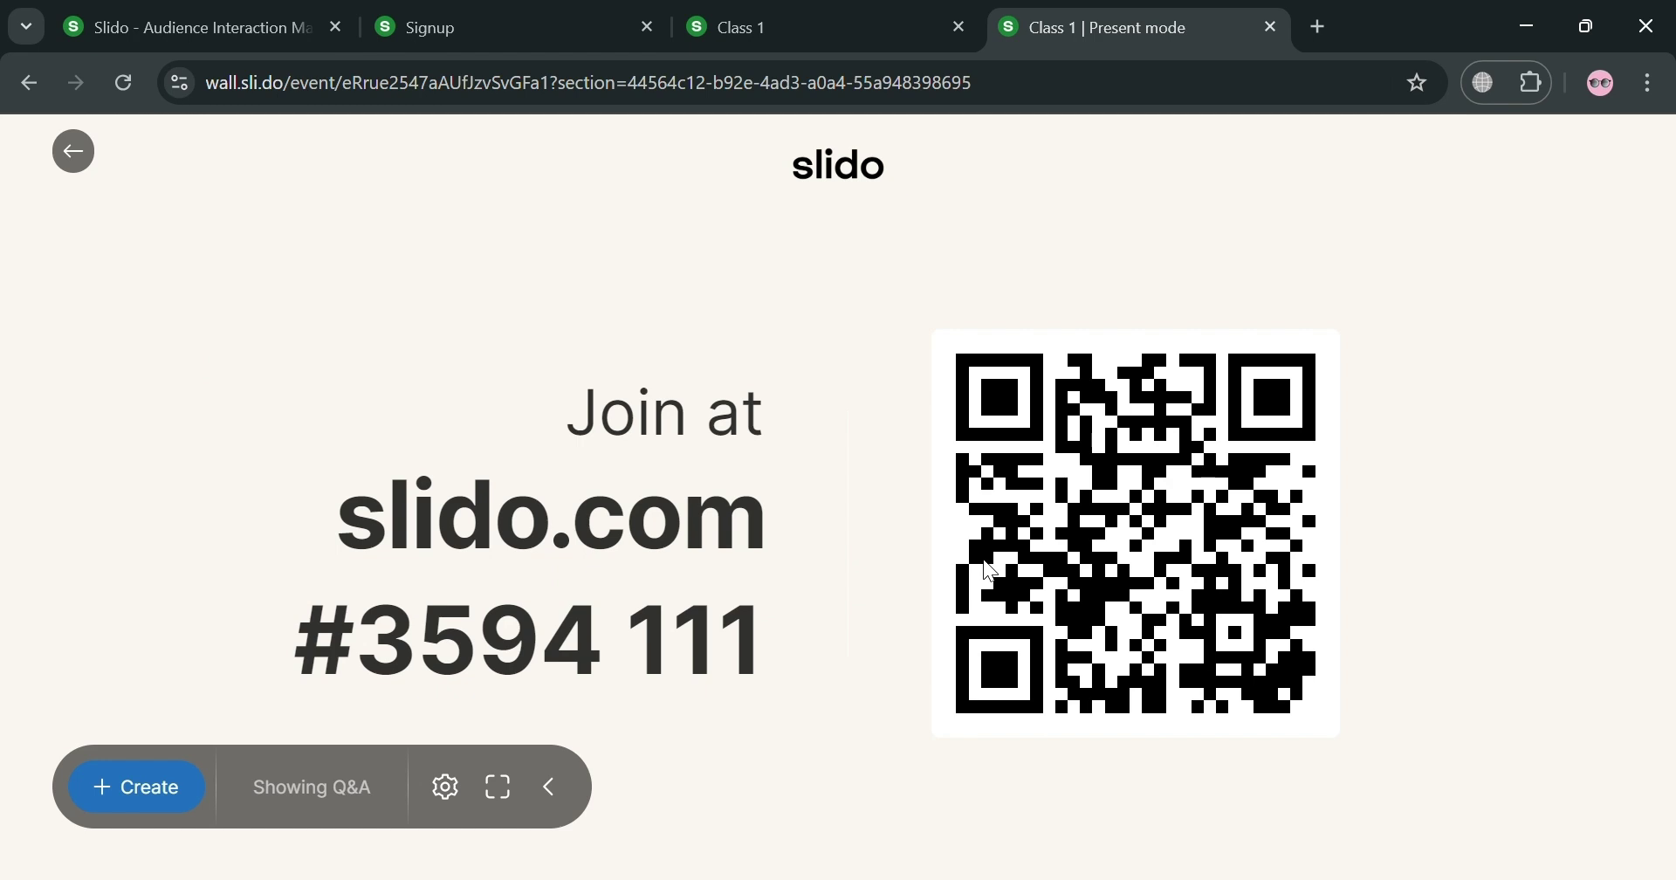
{"action": "left_click", "coordinate": [907, 10]}
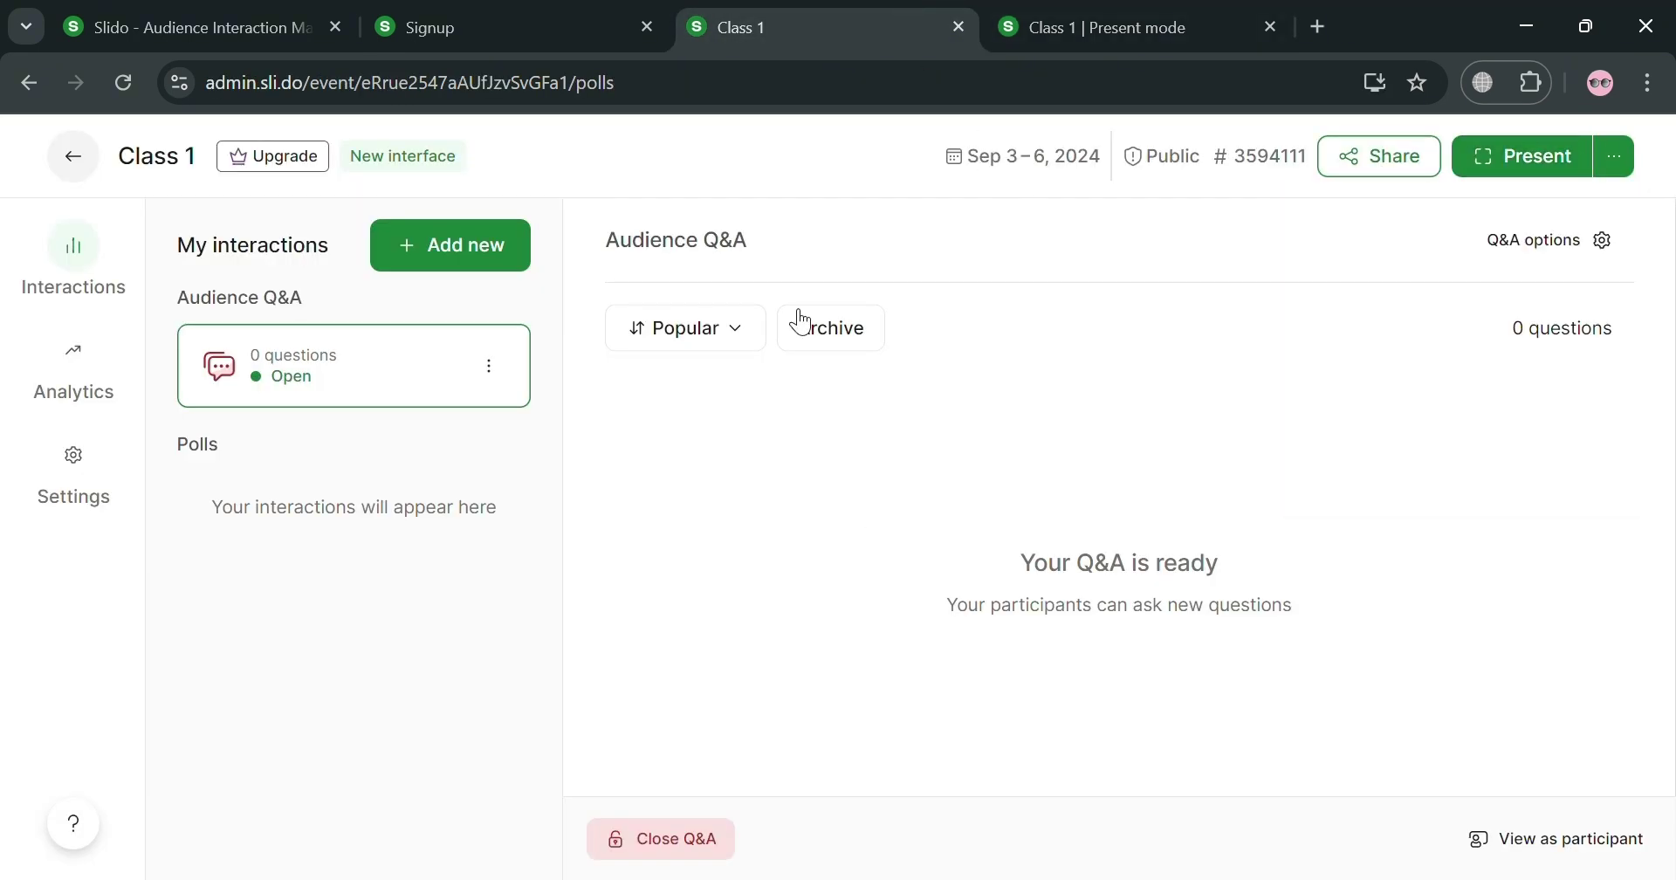
Step: Add a multiple-choice poll with the question 'What is the color of grass'
{"action": "mouse_move", "coordinate": [446, 384]}
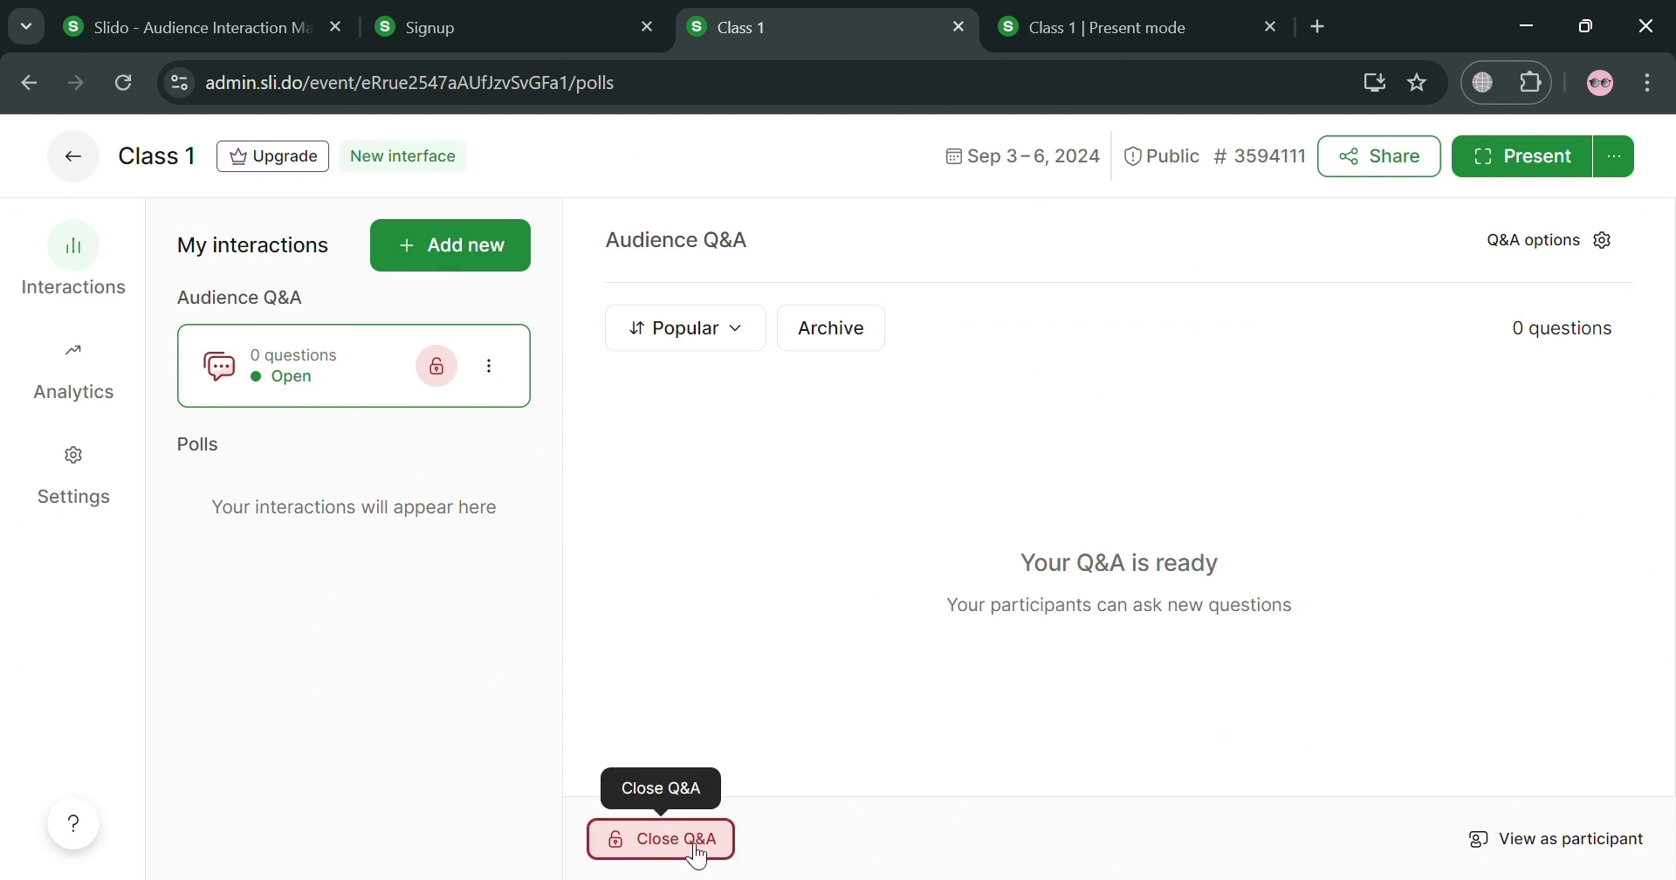
{"action": "left_click", "coordinate": [491, 384]}
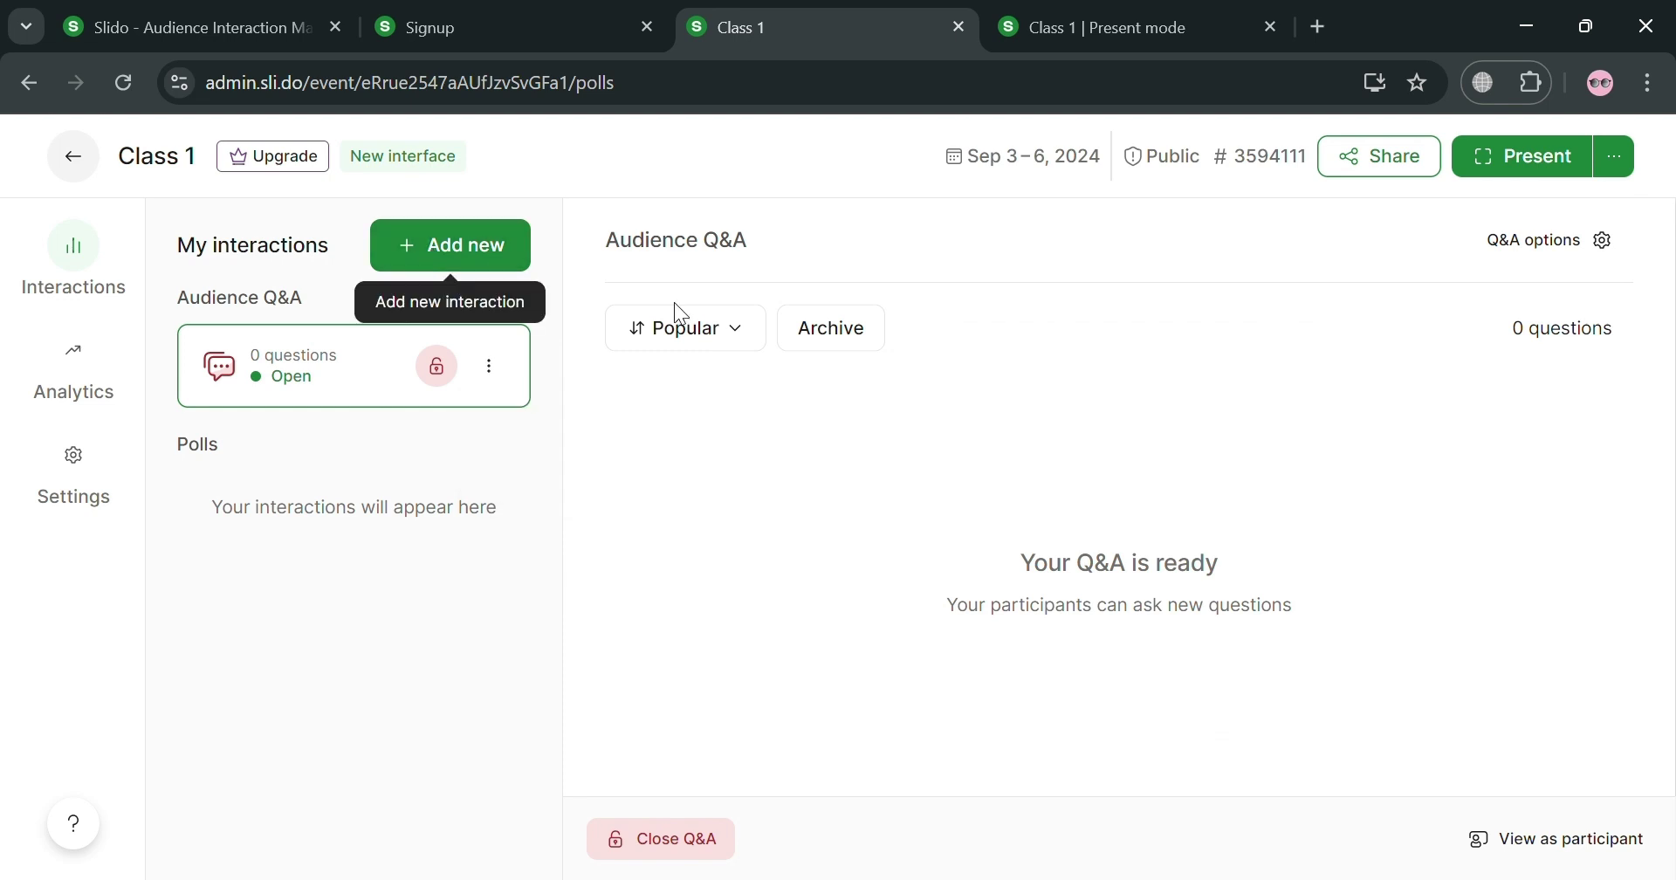
{"action": "left_click", "coordinate": [468, 253]}
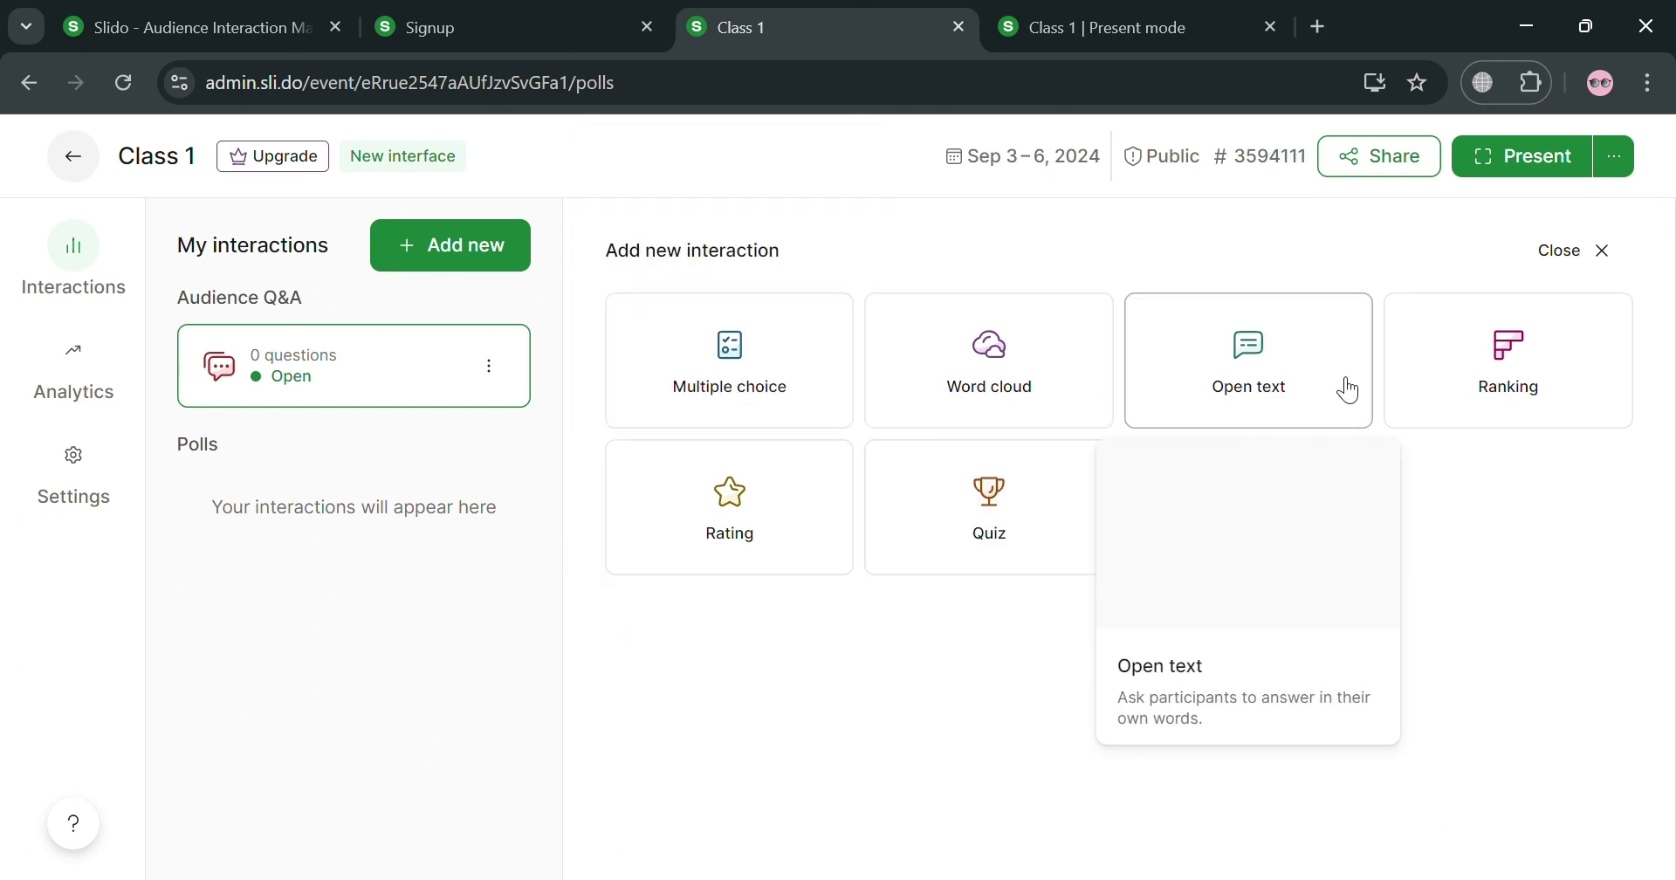
{"action": "left_click", "coordinate": [794, 385]}
{"action": "left_click", "coordinate": [818, 330]}
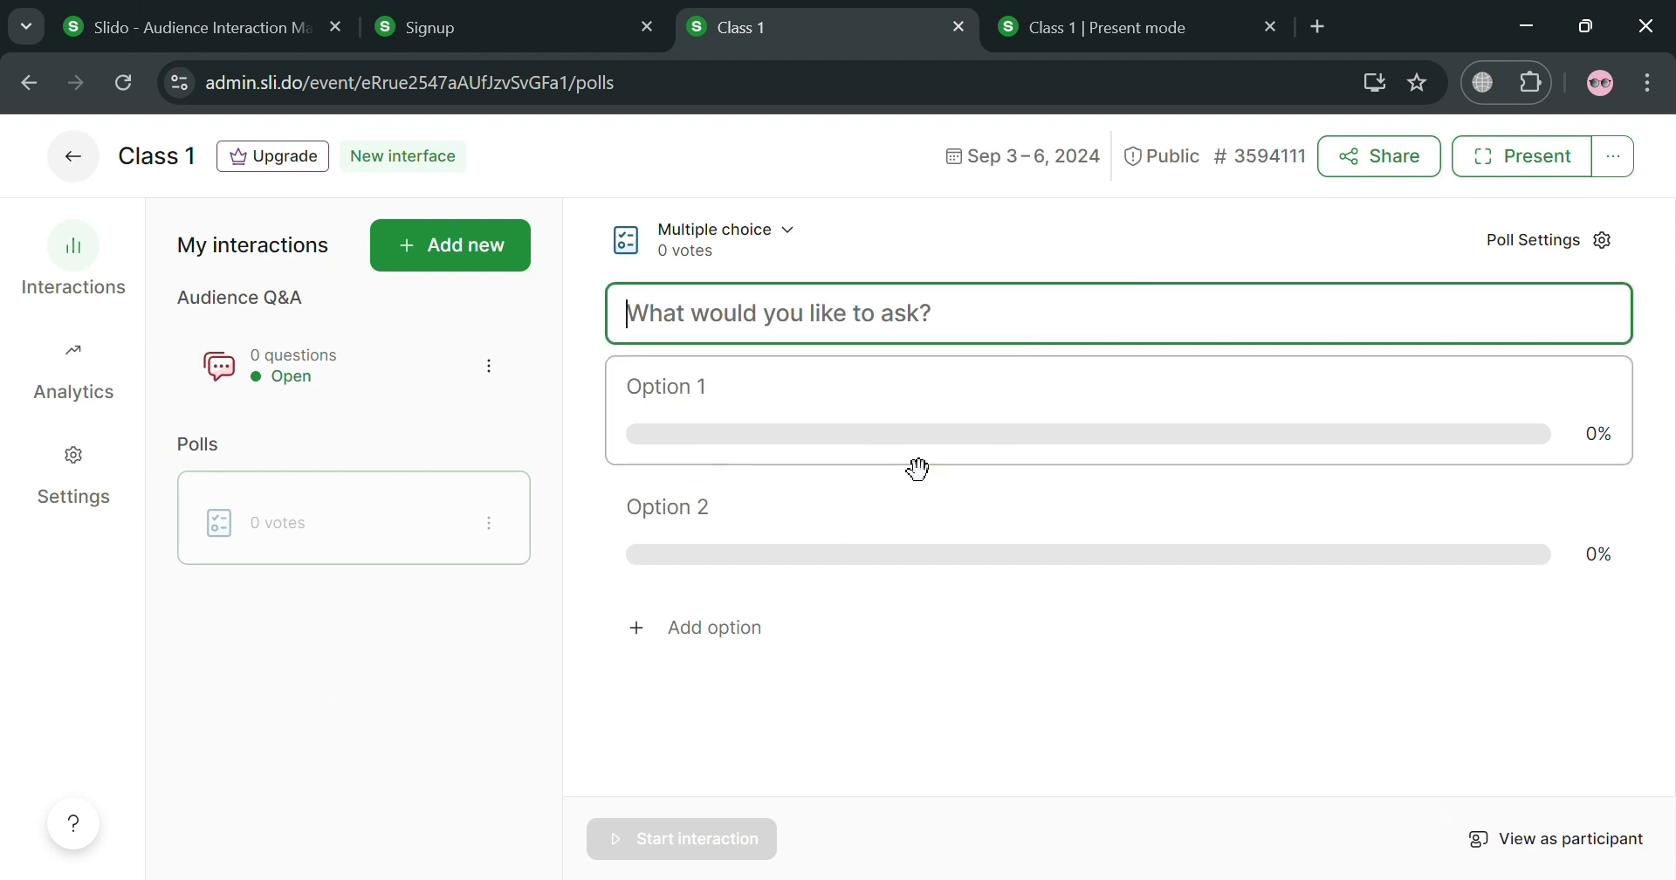
{"action": "type", "text": "What"}
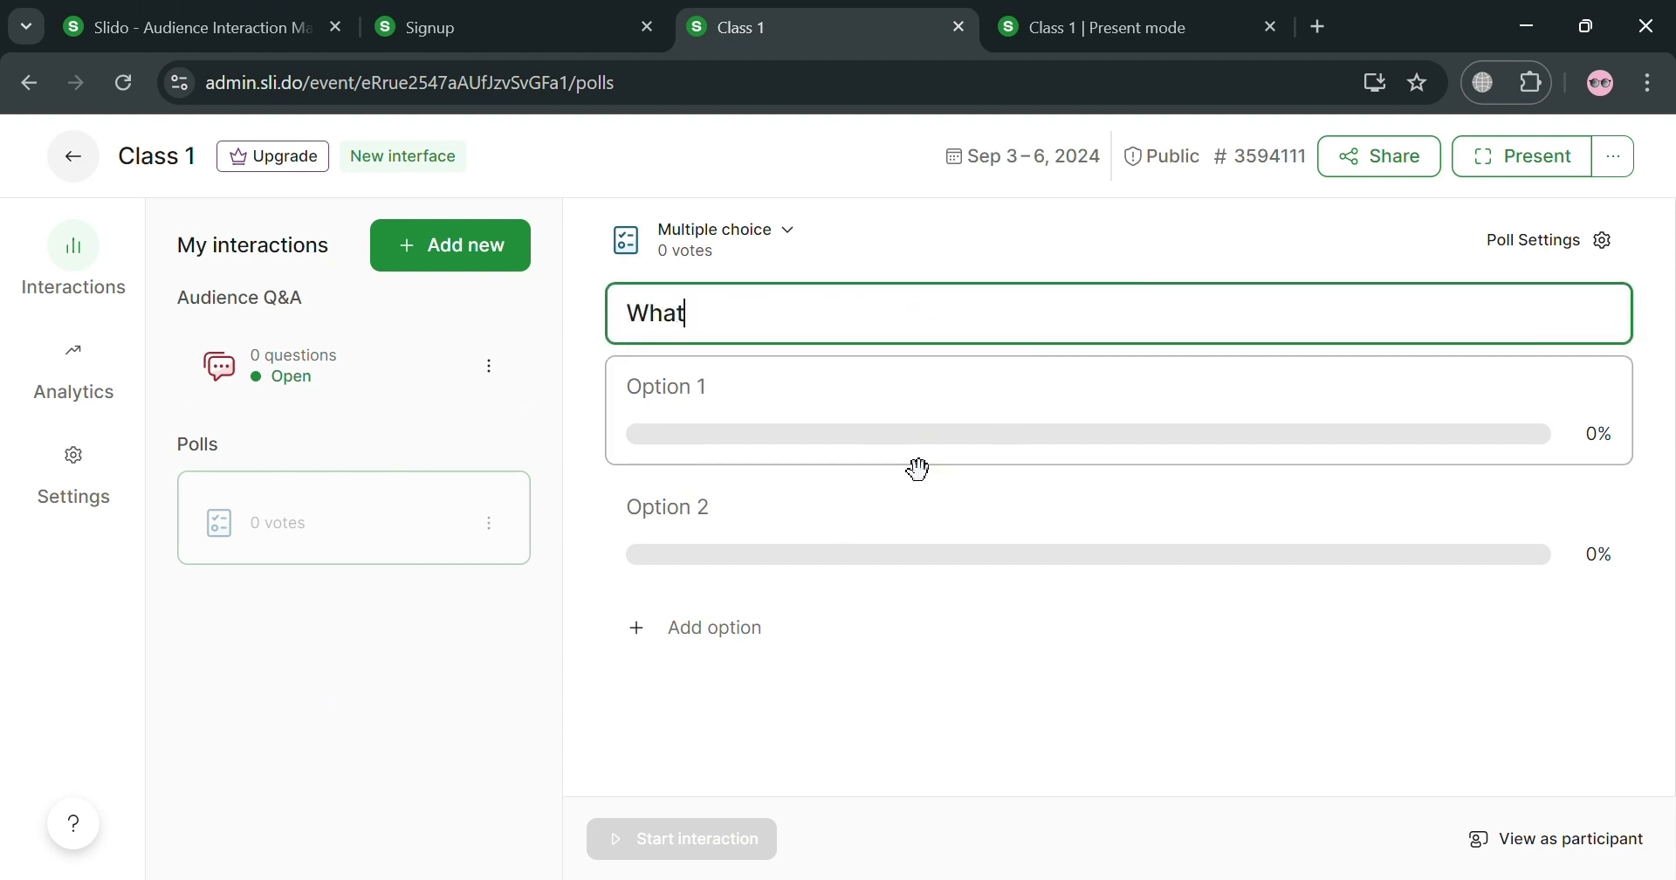
{"action": "type", "text": " is the color of grass?"}
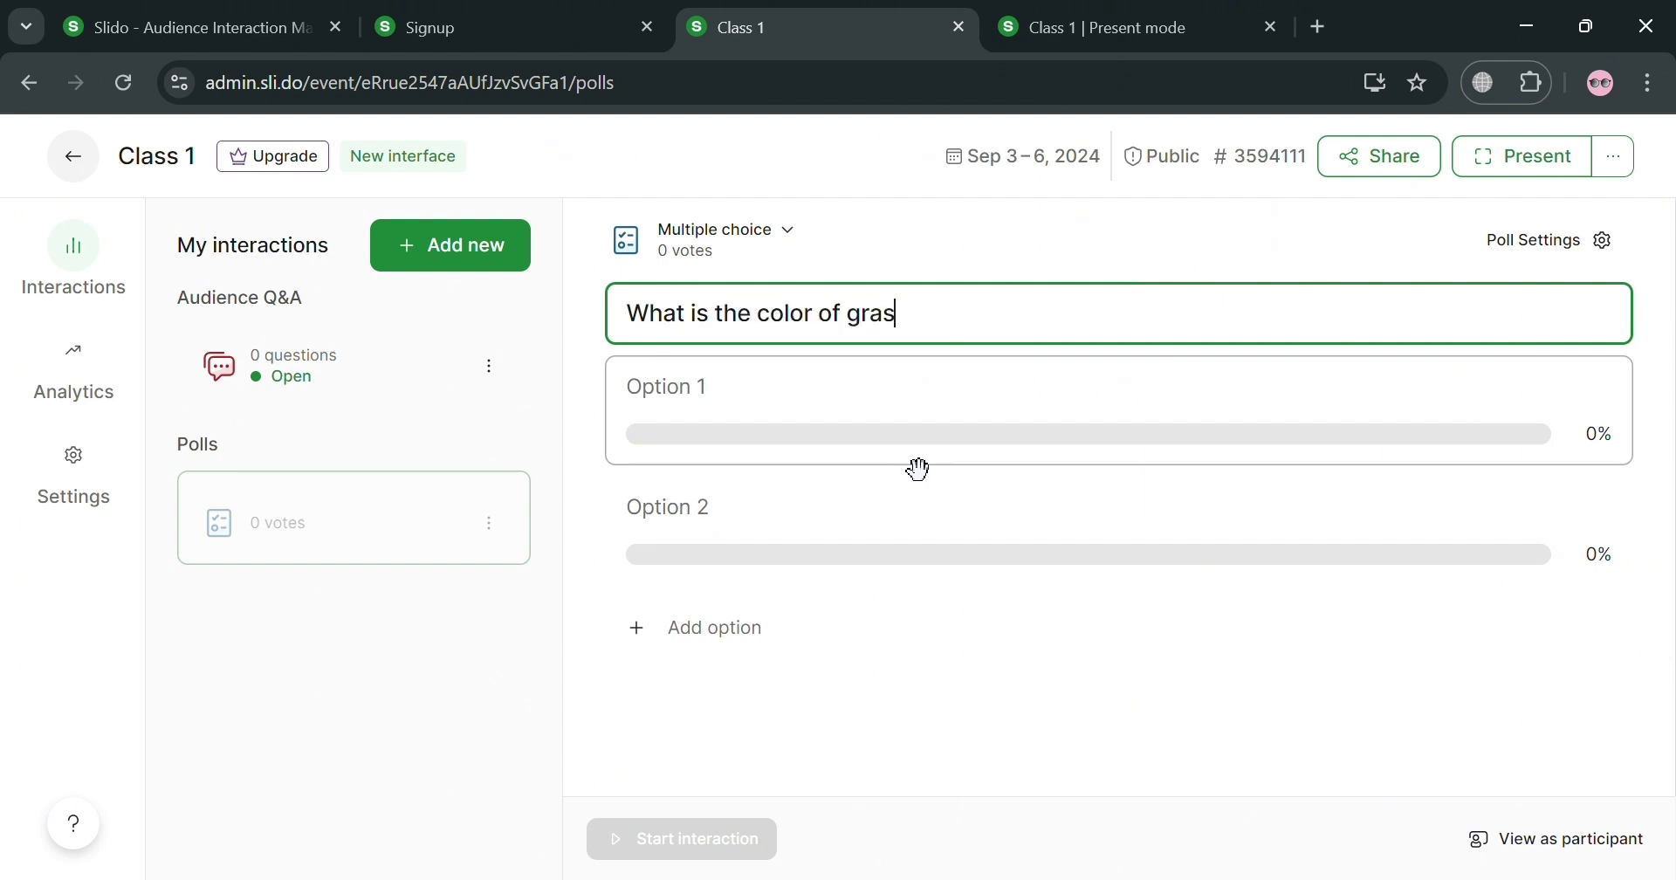
Step: Fill in the answer options Blue, Green and Red, and delete the empty fourth option
{"action": "left_click", "coordinate": [1151, 406]}
{"action": "type", "text": "B"}
{"action": "left_click", "coordinate": [1119, 568]}
{"action": "type", "text": "Green"}
{"action": "left_click", "coordinate": [777, 635]}
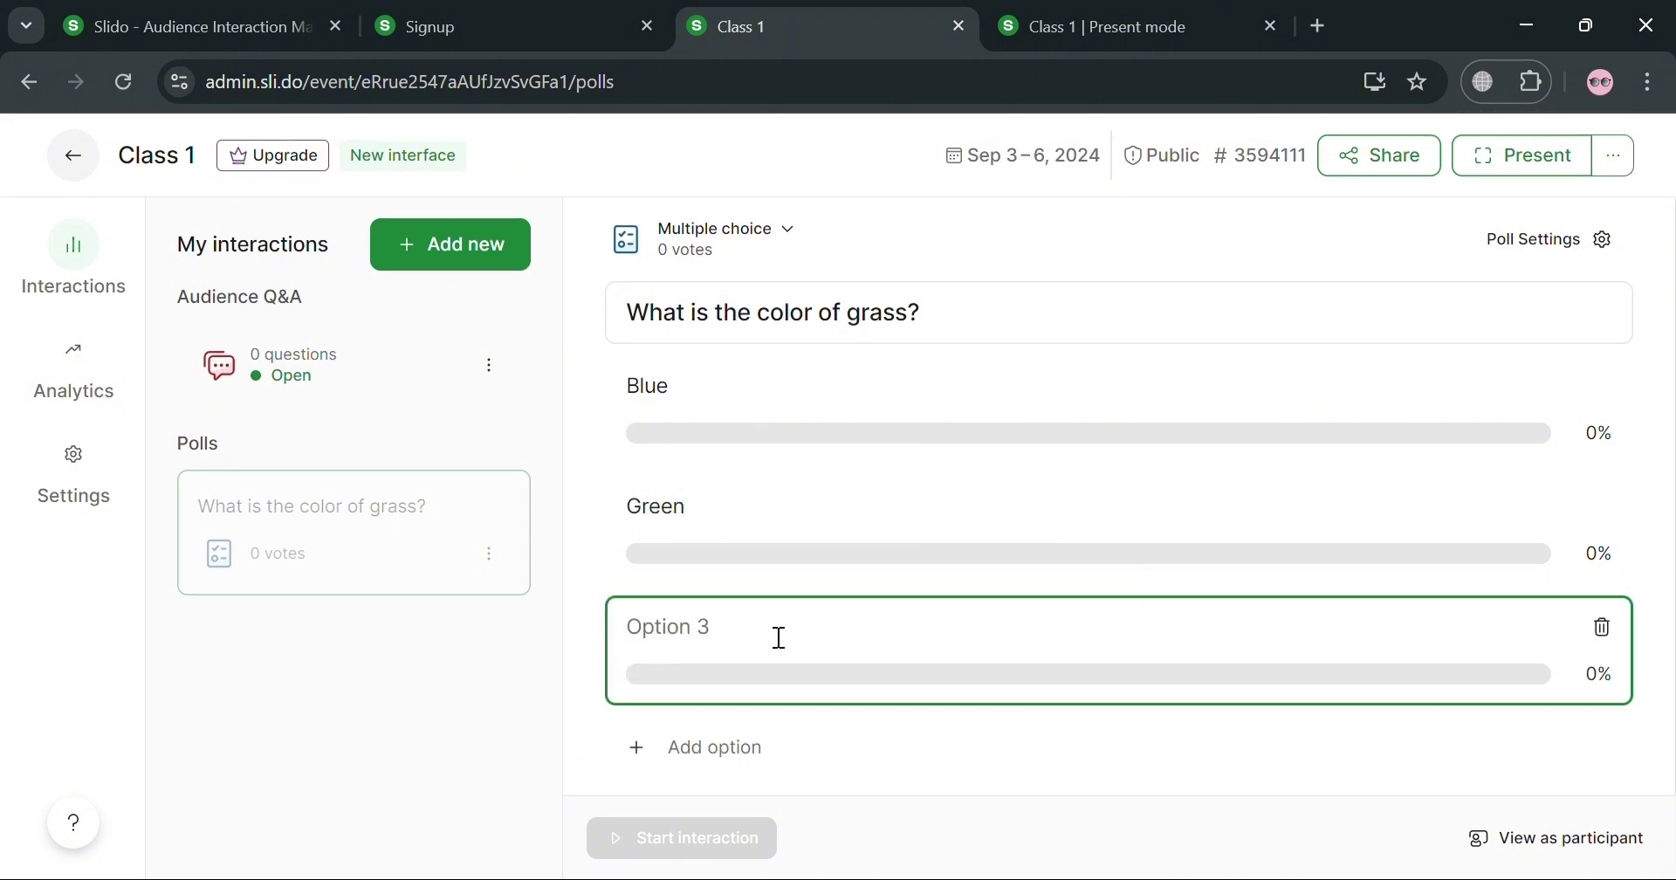
{"action": "type", "text": "Ye"}
{"action": "key", "text": "BackSpace"}
{"action": "type", "text": "Red"}
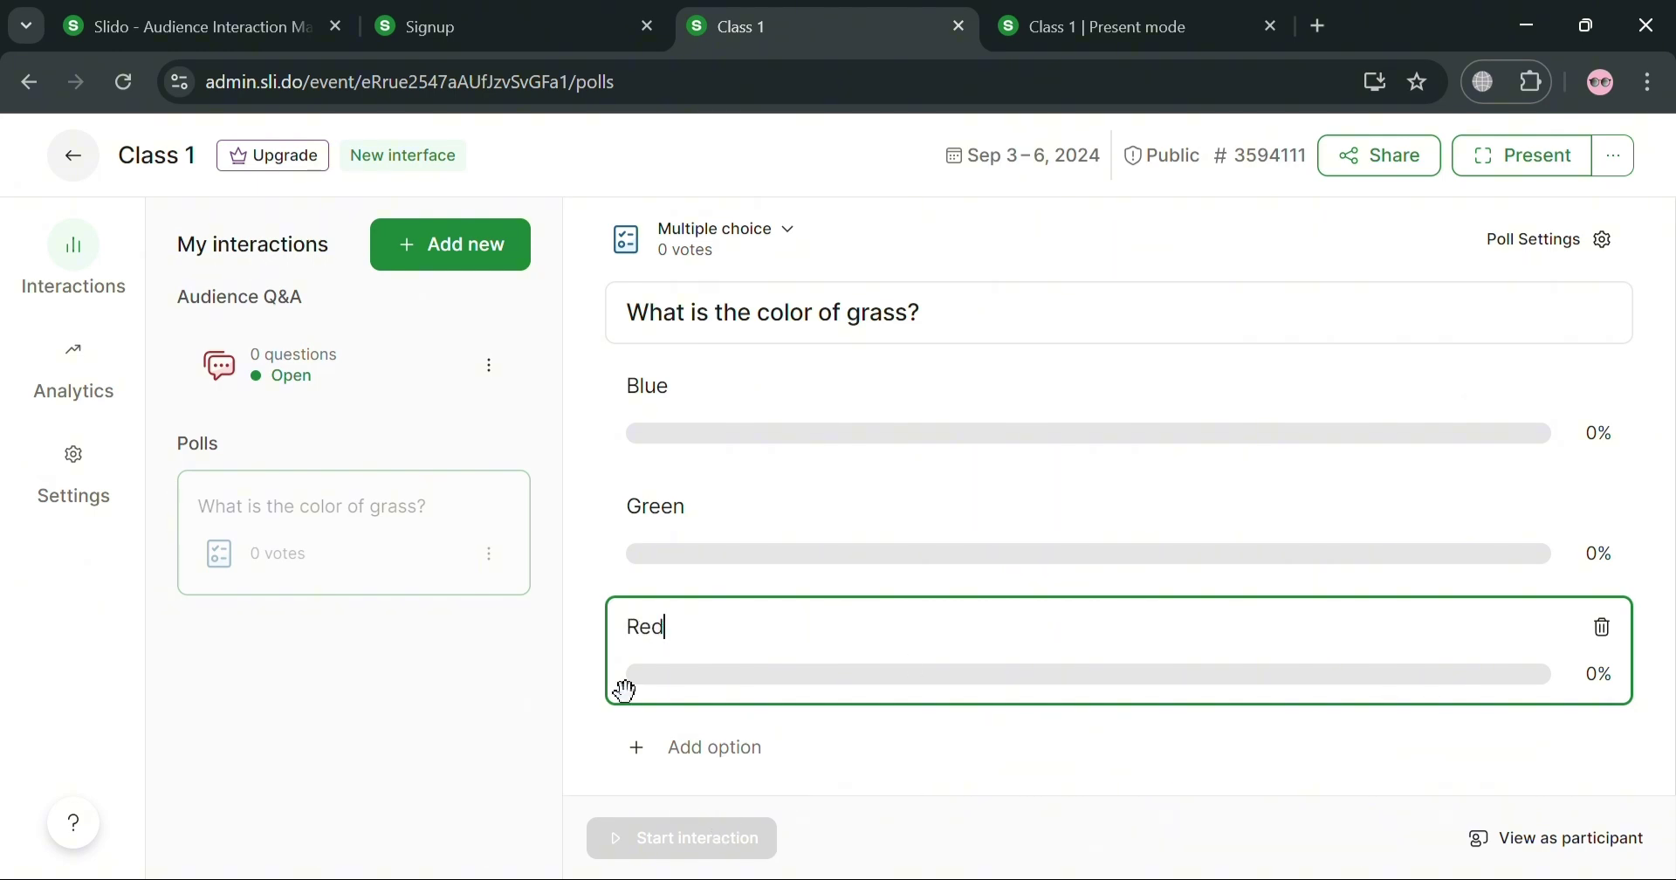
{"action": "left_click", "coordinate": [1263, 524]}
{"action": "left_click", "coordinate": [1265, 441]}
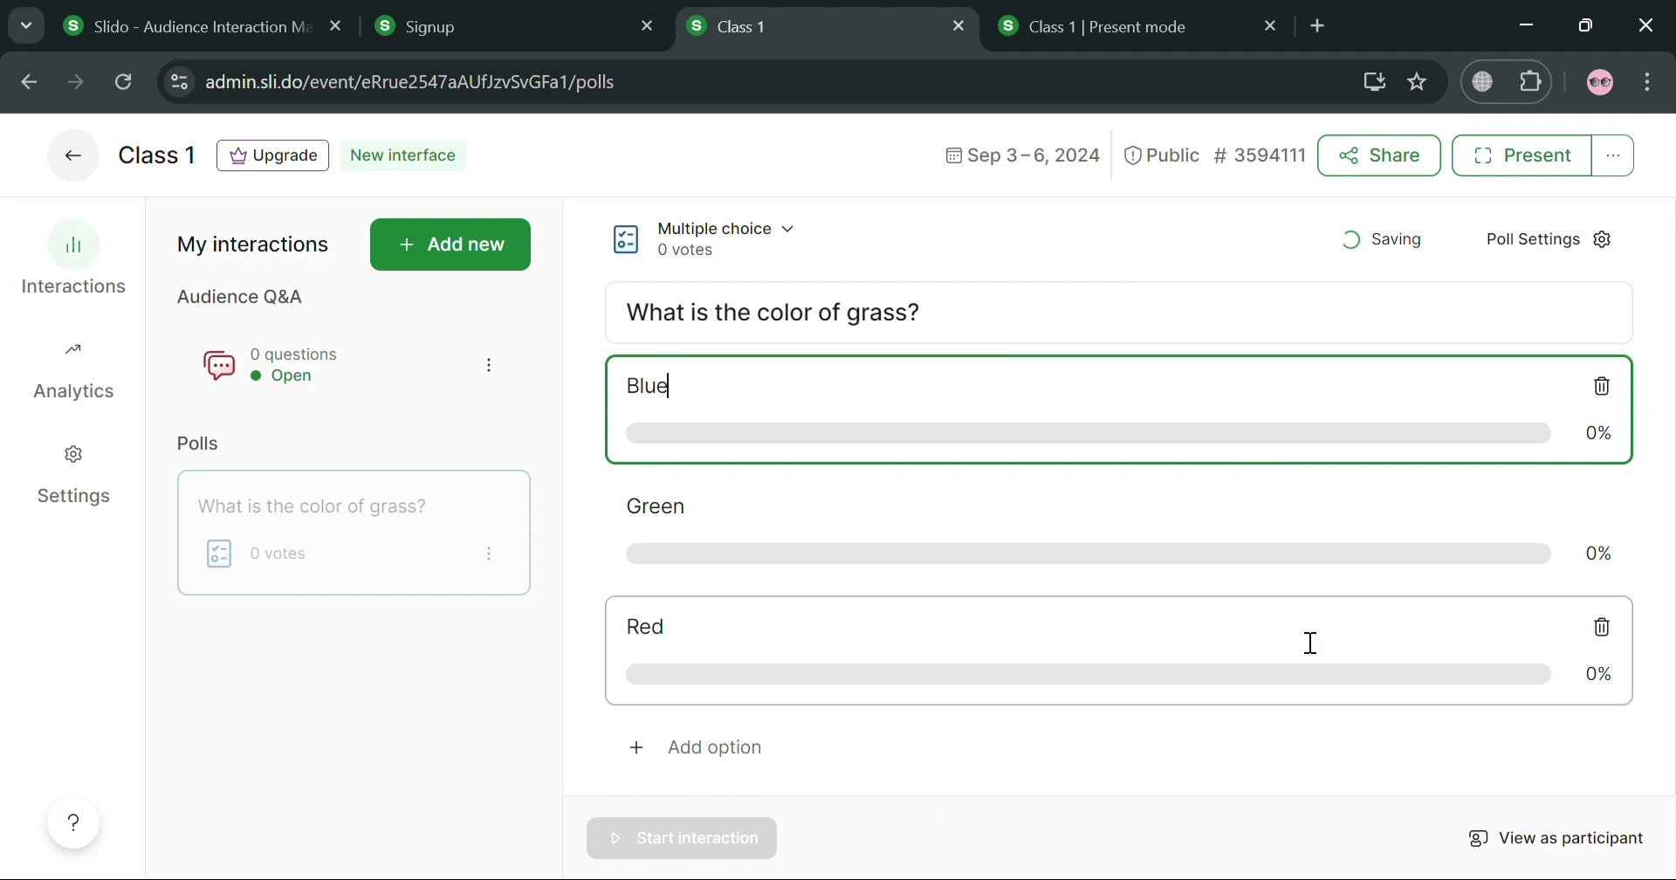
{"action": "left_click", "coordinate": [1408, 761]}
{"action": "left_click", "coordinate": [595, 678]}
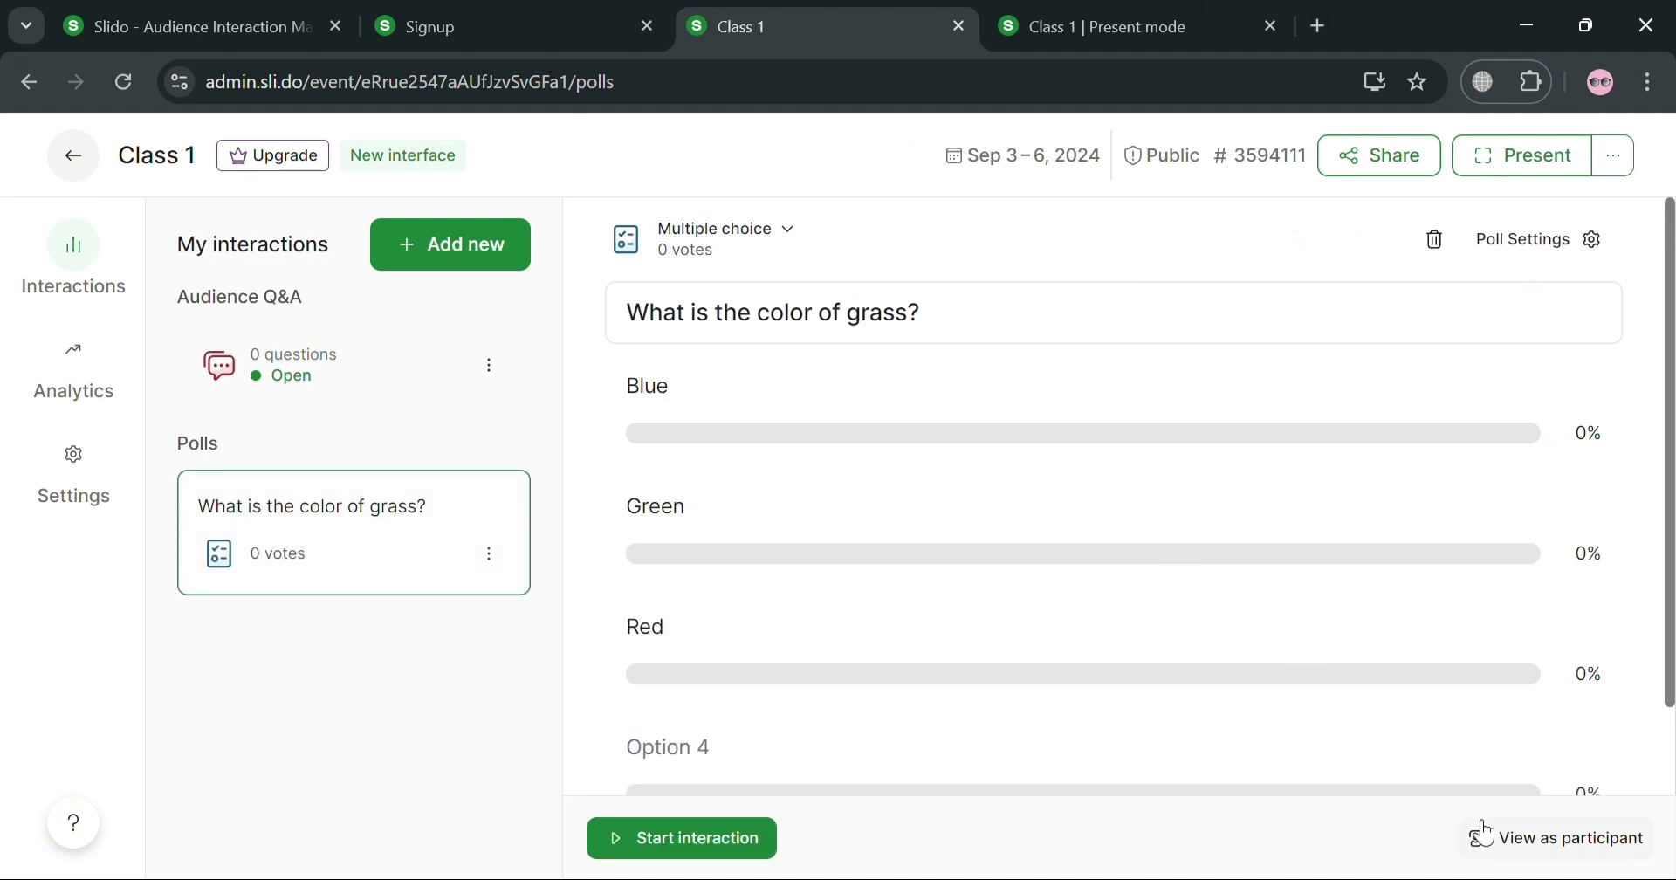
{"action": "left_click", "coordinate": [1590, 753]}
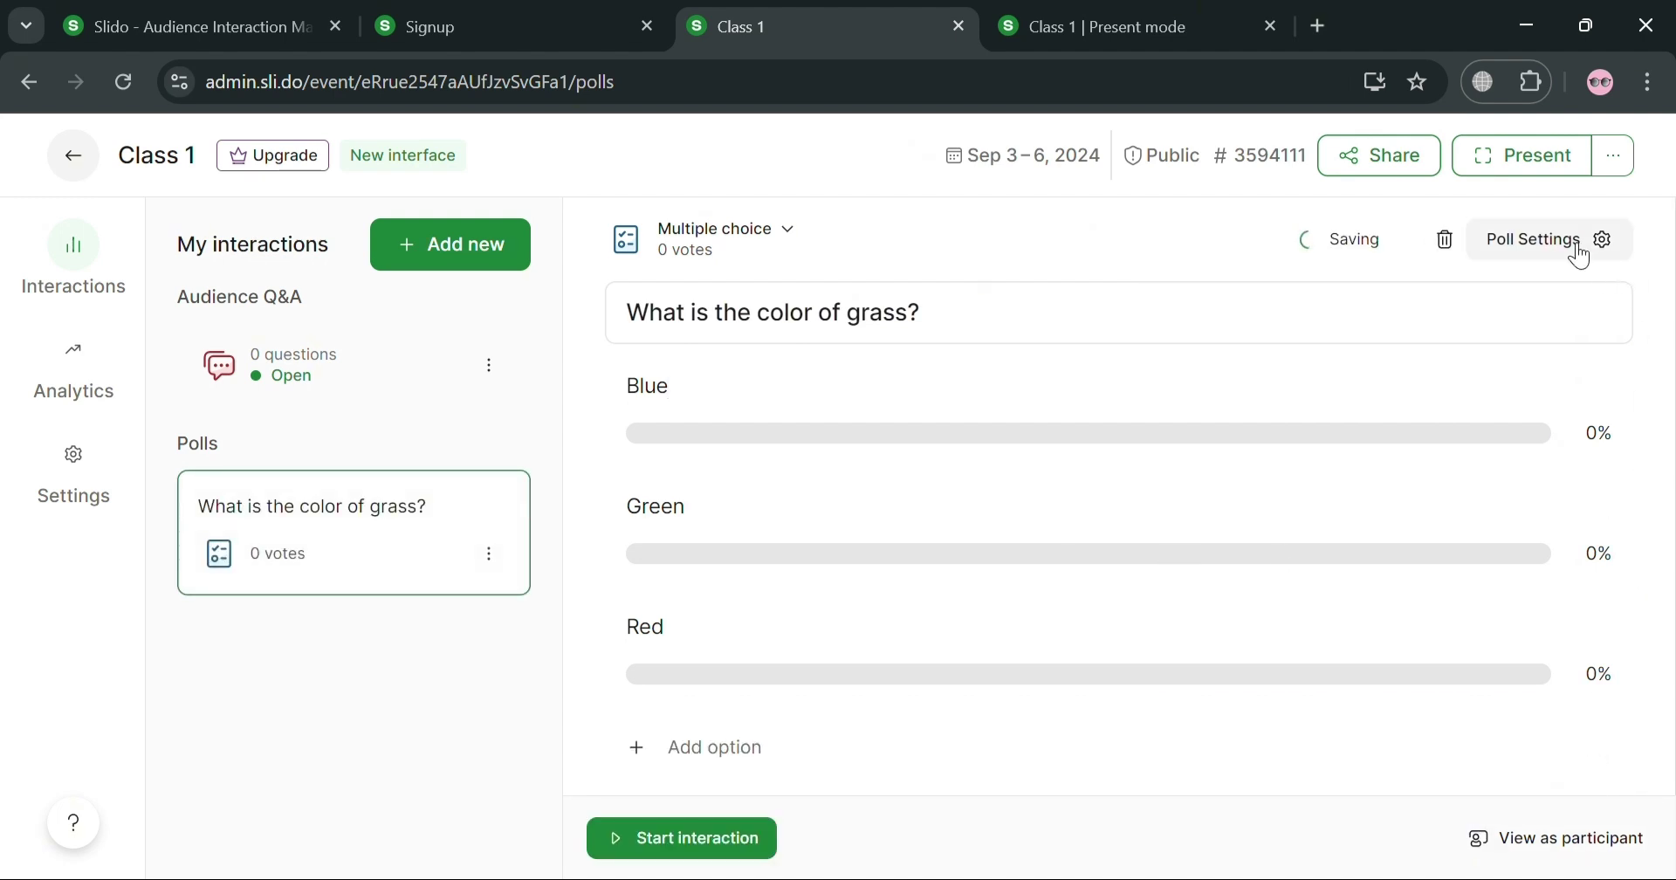
Step: Turn on correct-answer marking in Poll Settings, mark Green as correct, and start the poll
{"action": "left_click", "coordinate": [1530, 246]}
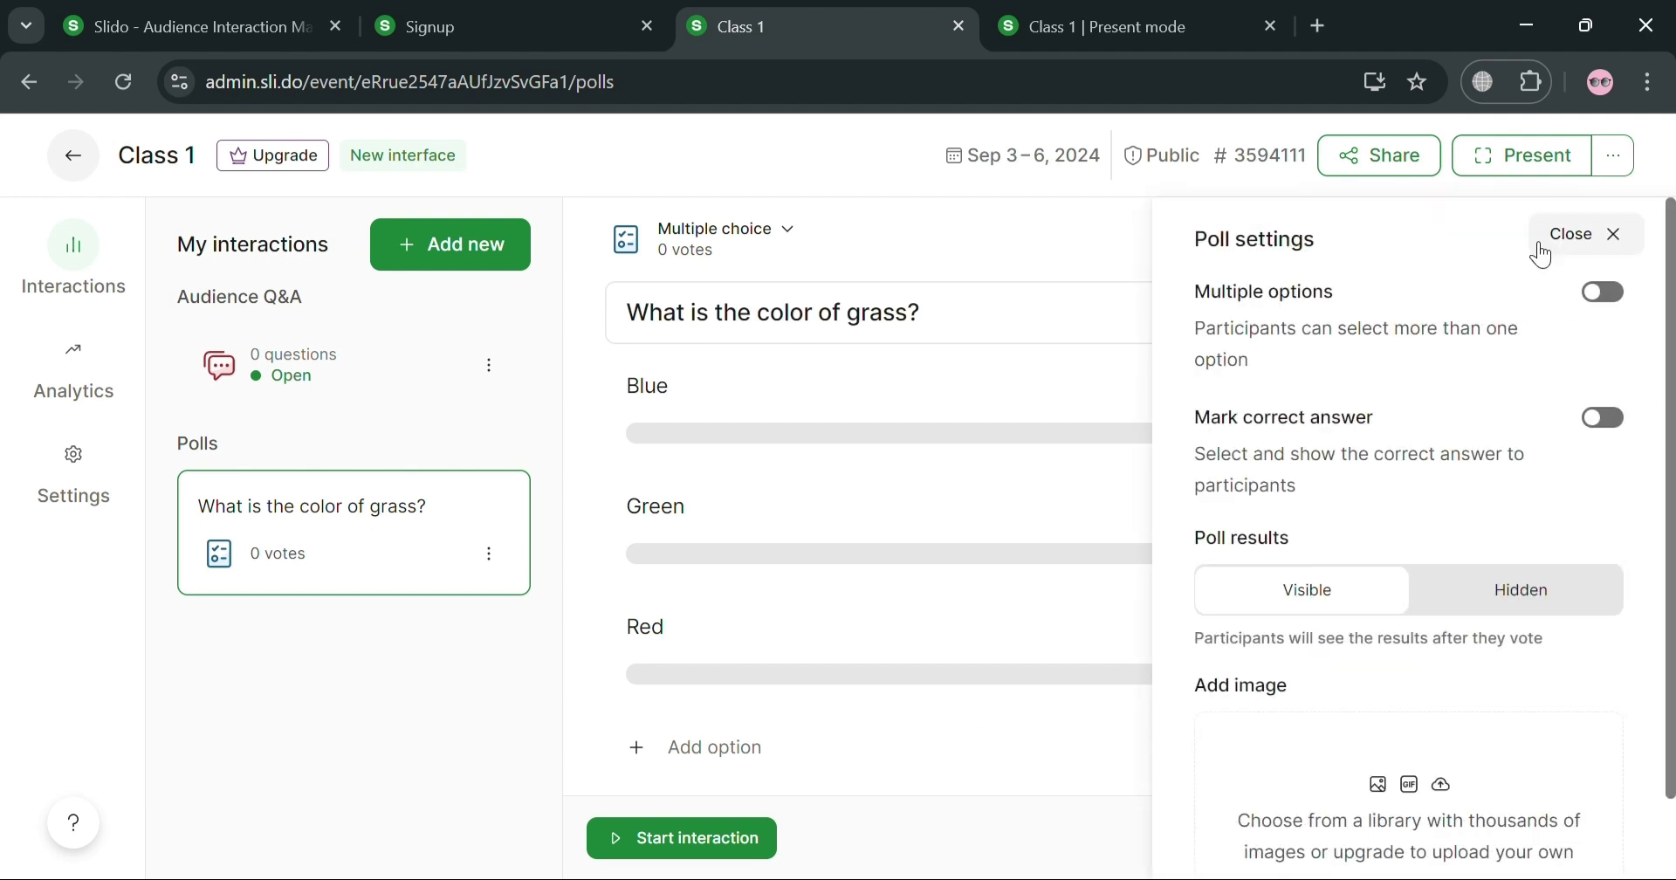
{"action": "left_click", "coordinate": [1603, 419]}
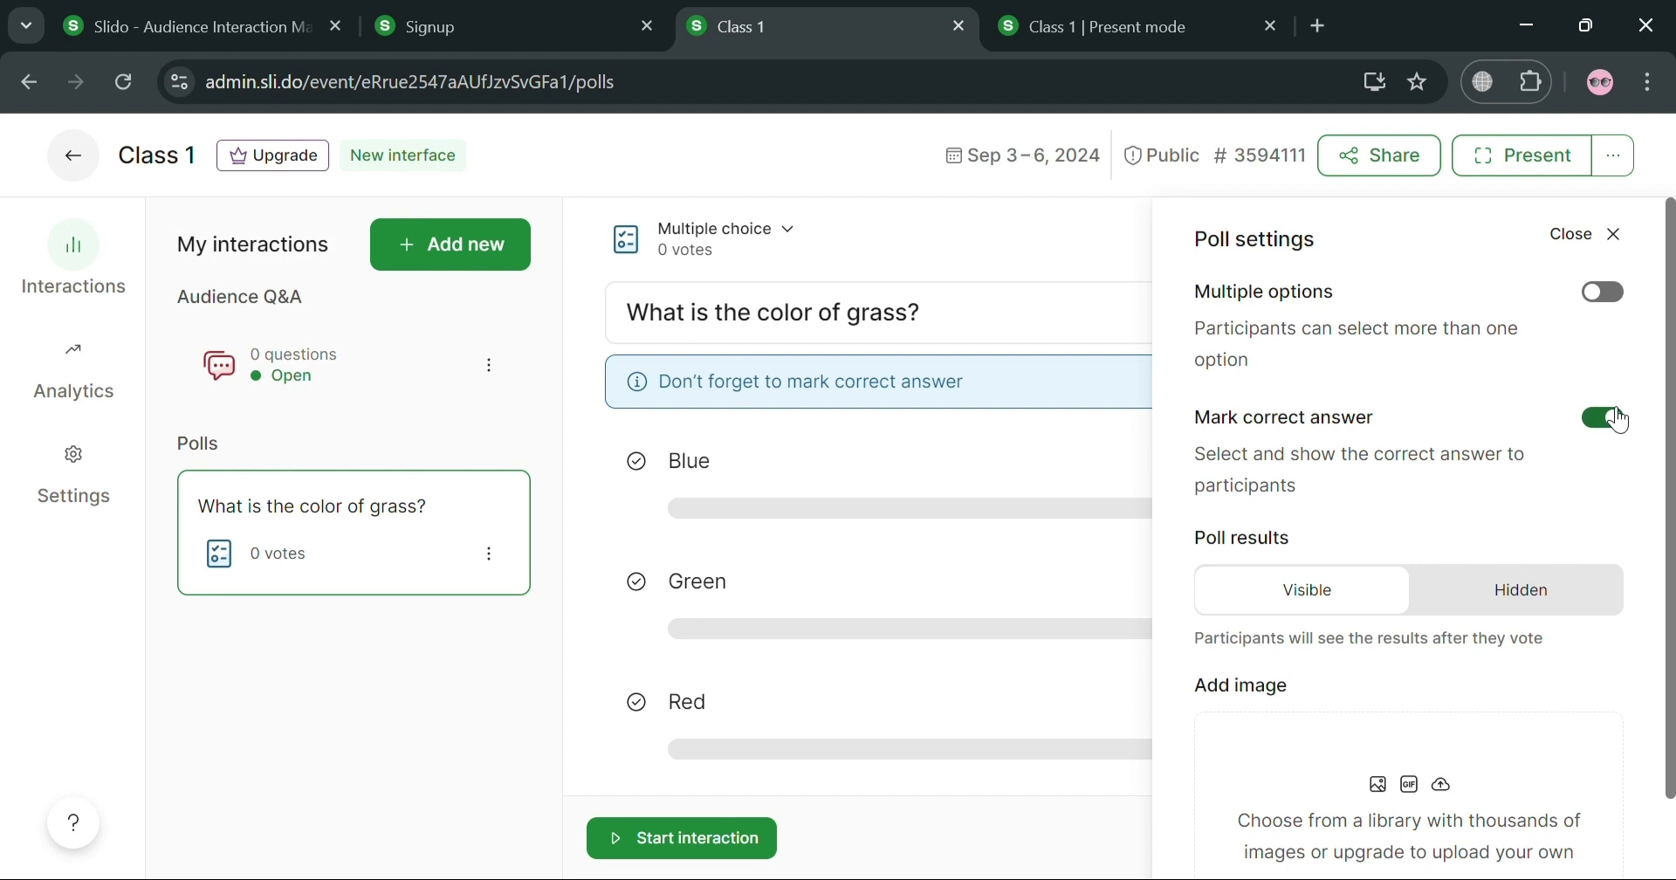
{"action": "left_click", "coordinate": [655, 627]}
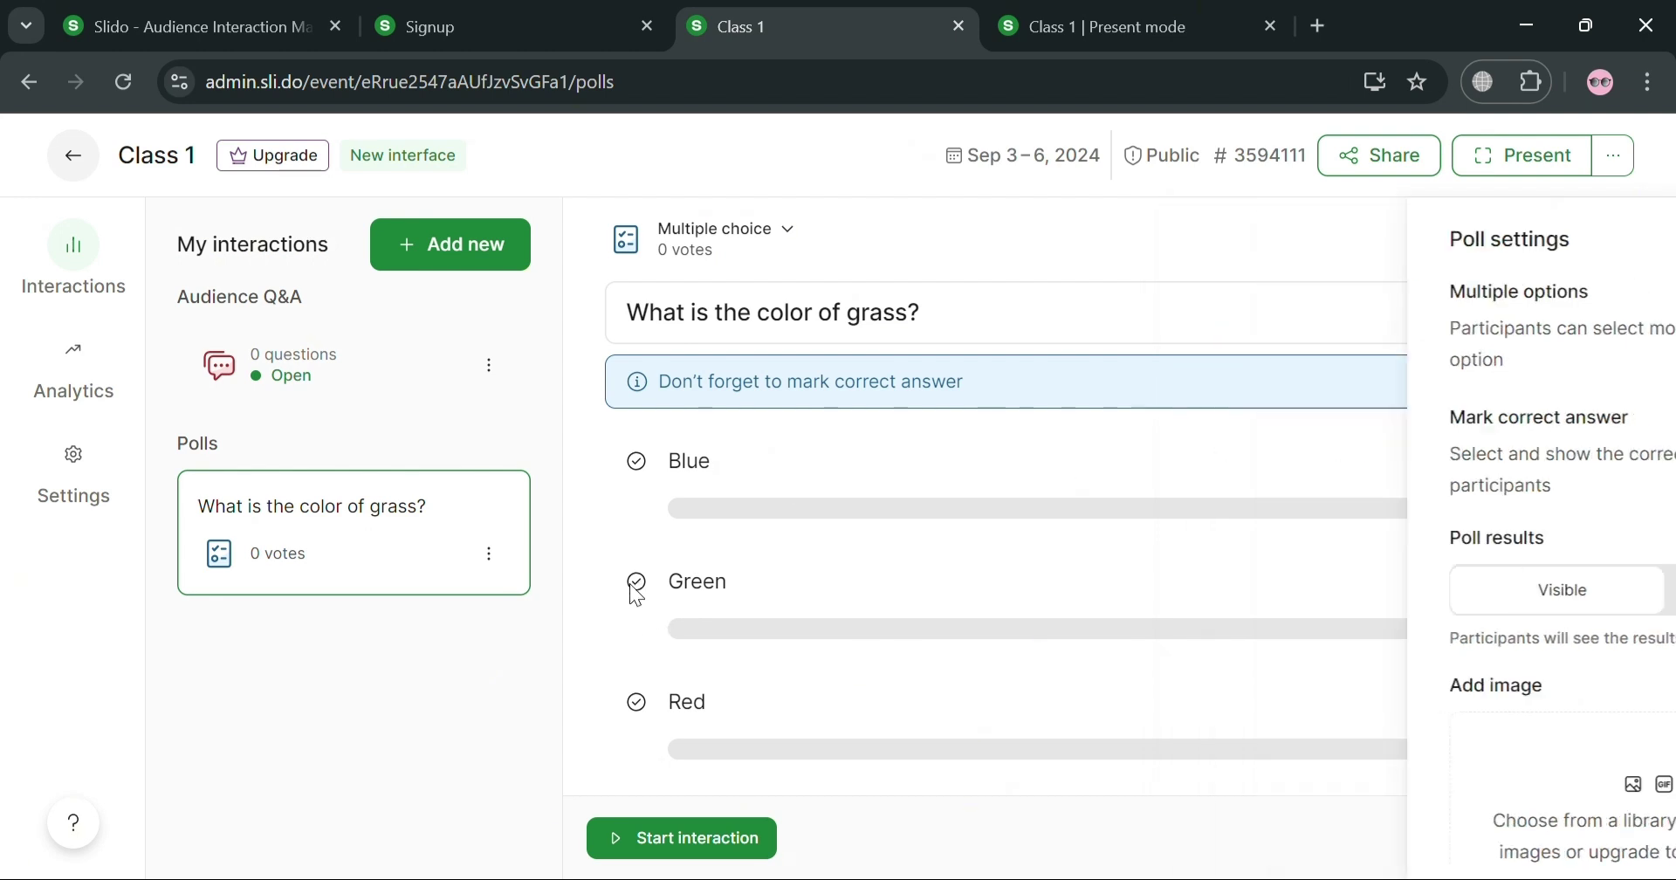
{"action": "left_click", "coordinate": [653, 592]}
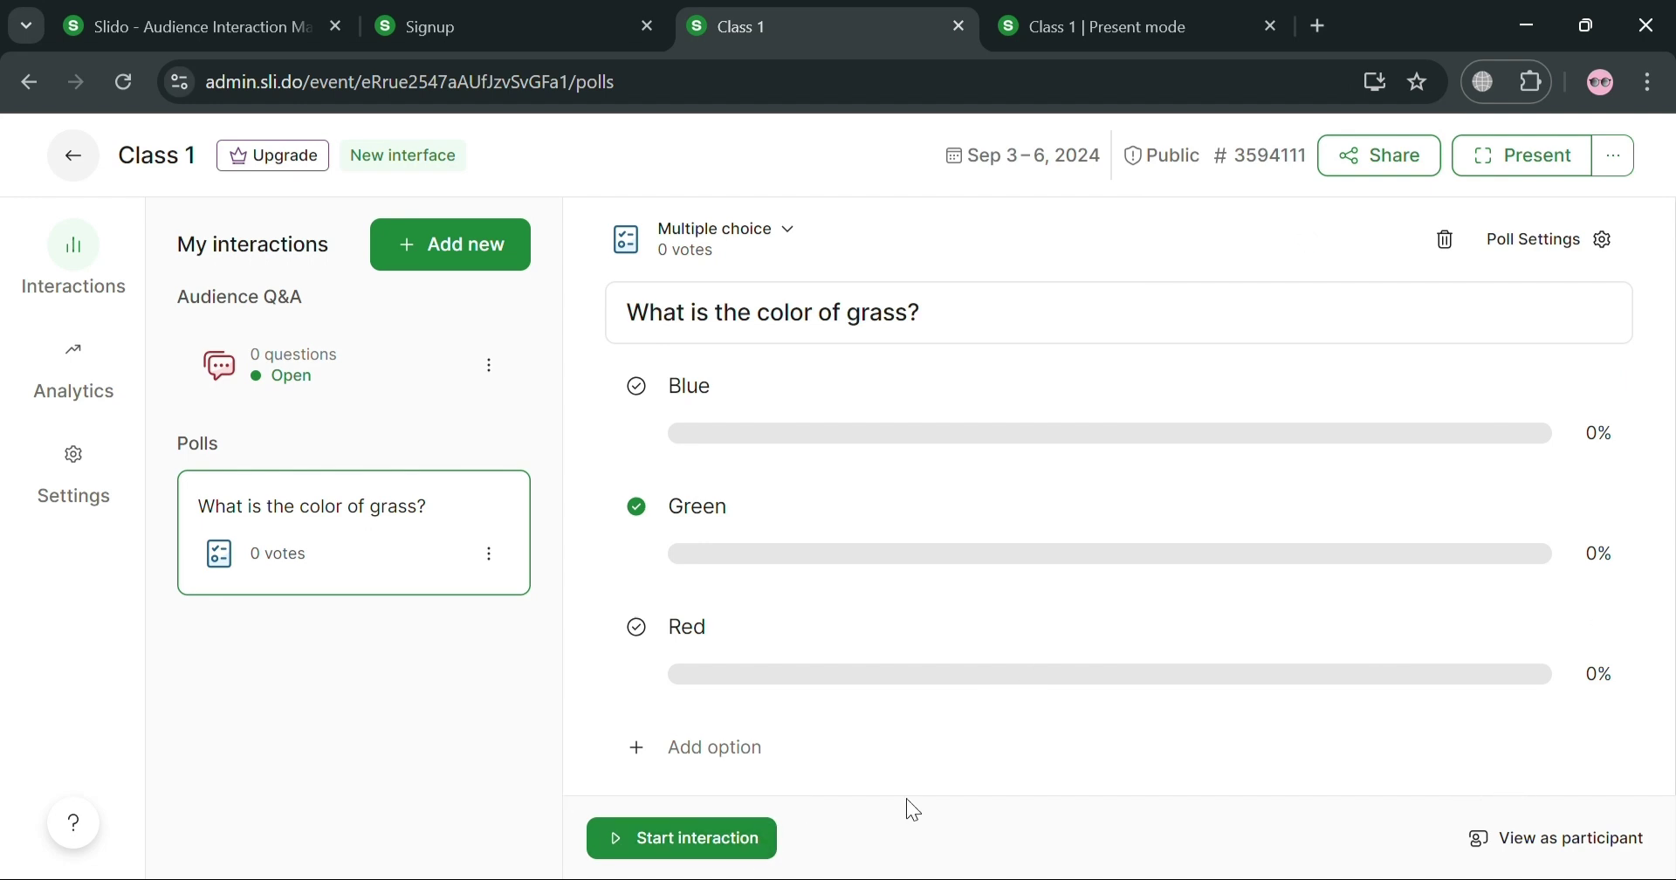
{"action": "left_click", "coordinate": [679, 839]}
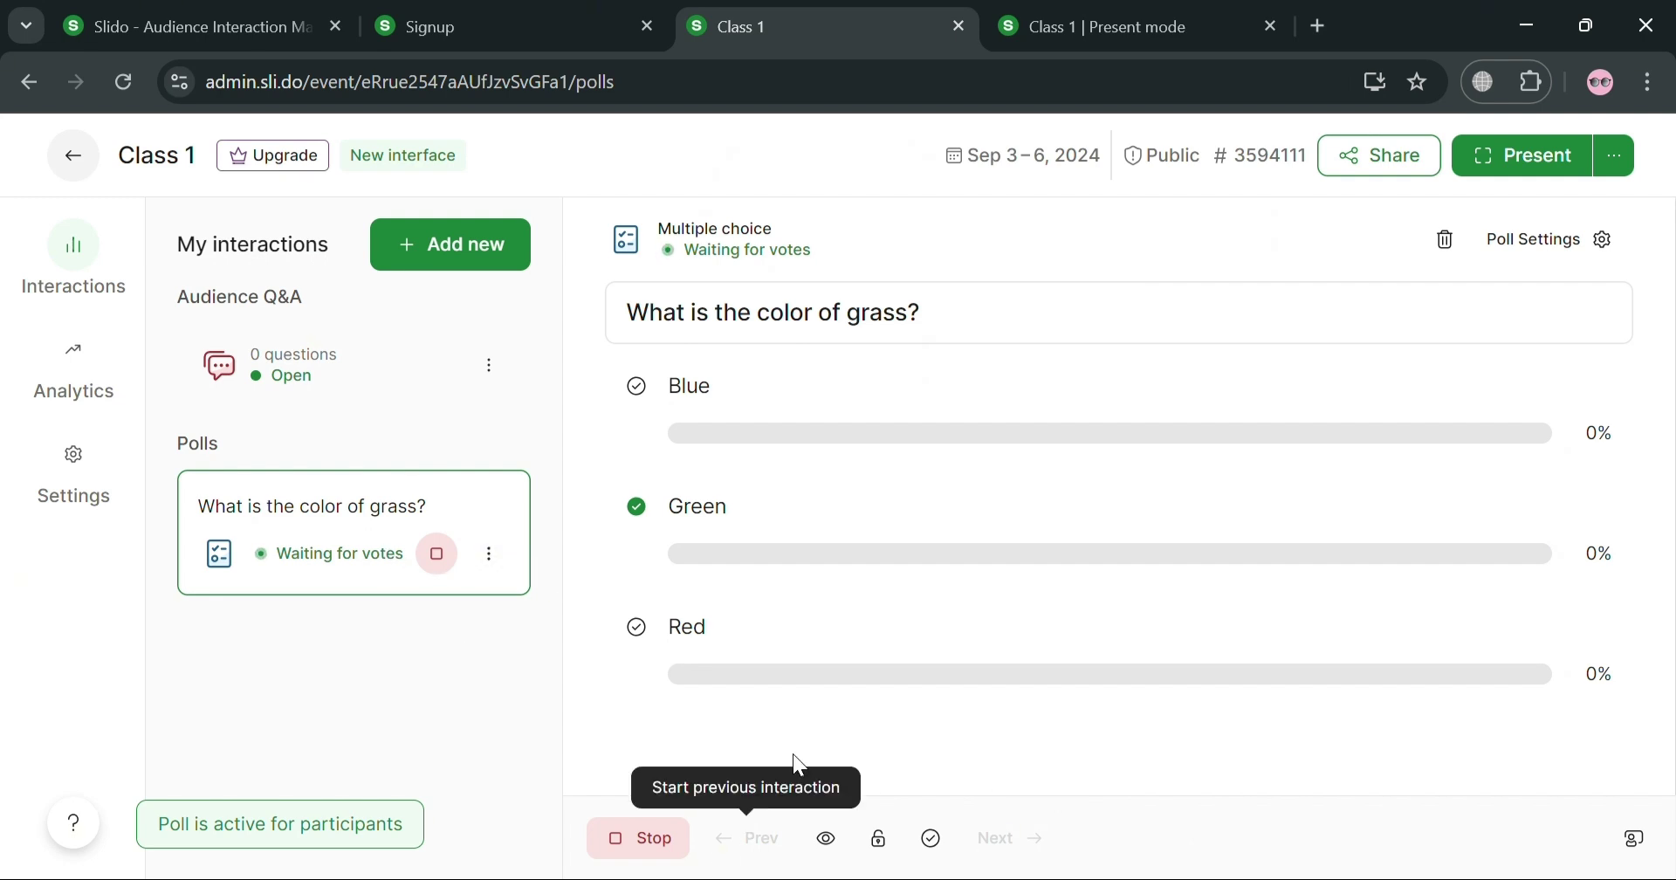
Step: Show Green as the correct answer on the Present mode screen, then return to the Class 1 admin tab
{"action": "left_click", "coordinate": [1164, 8]}
{"action": "mouse_move", "coordinate": [840, 292]}
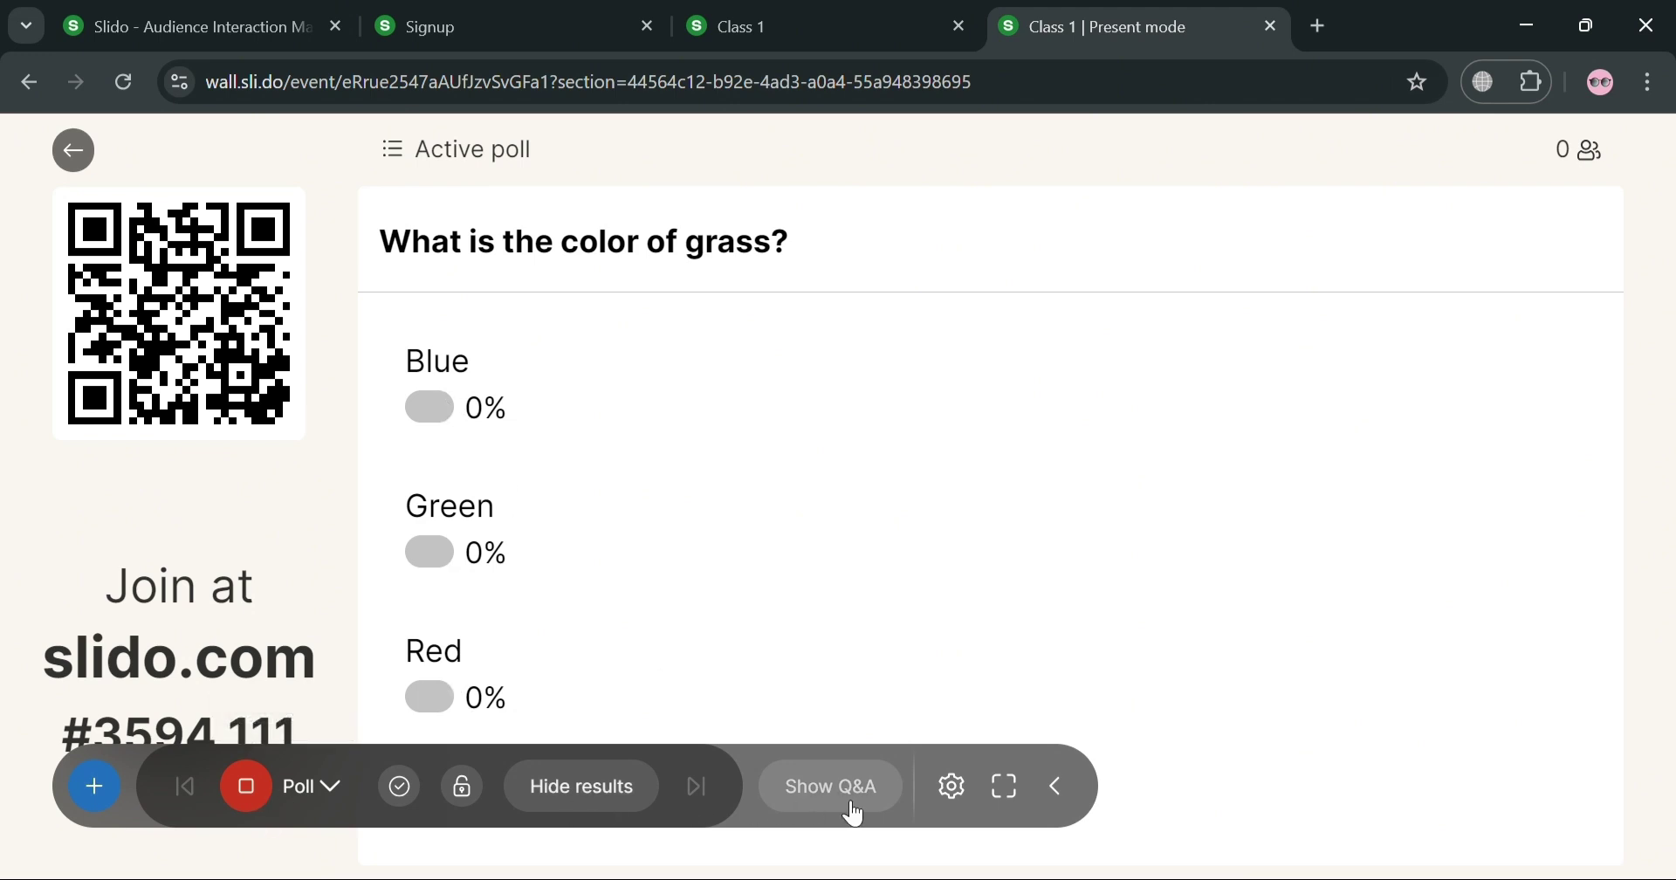
{"action": "left_click", "coordinate": [789, 13]}
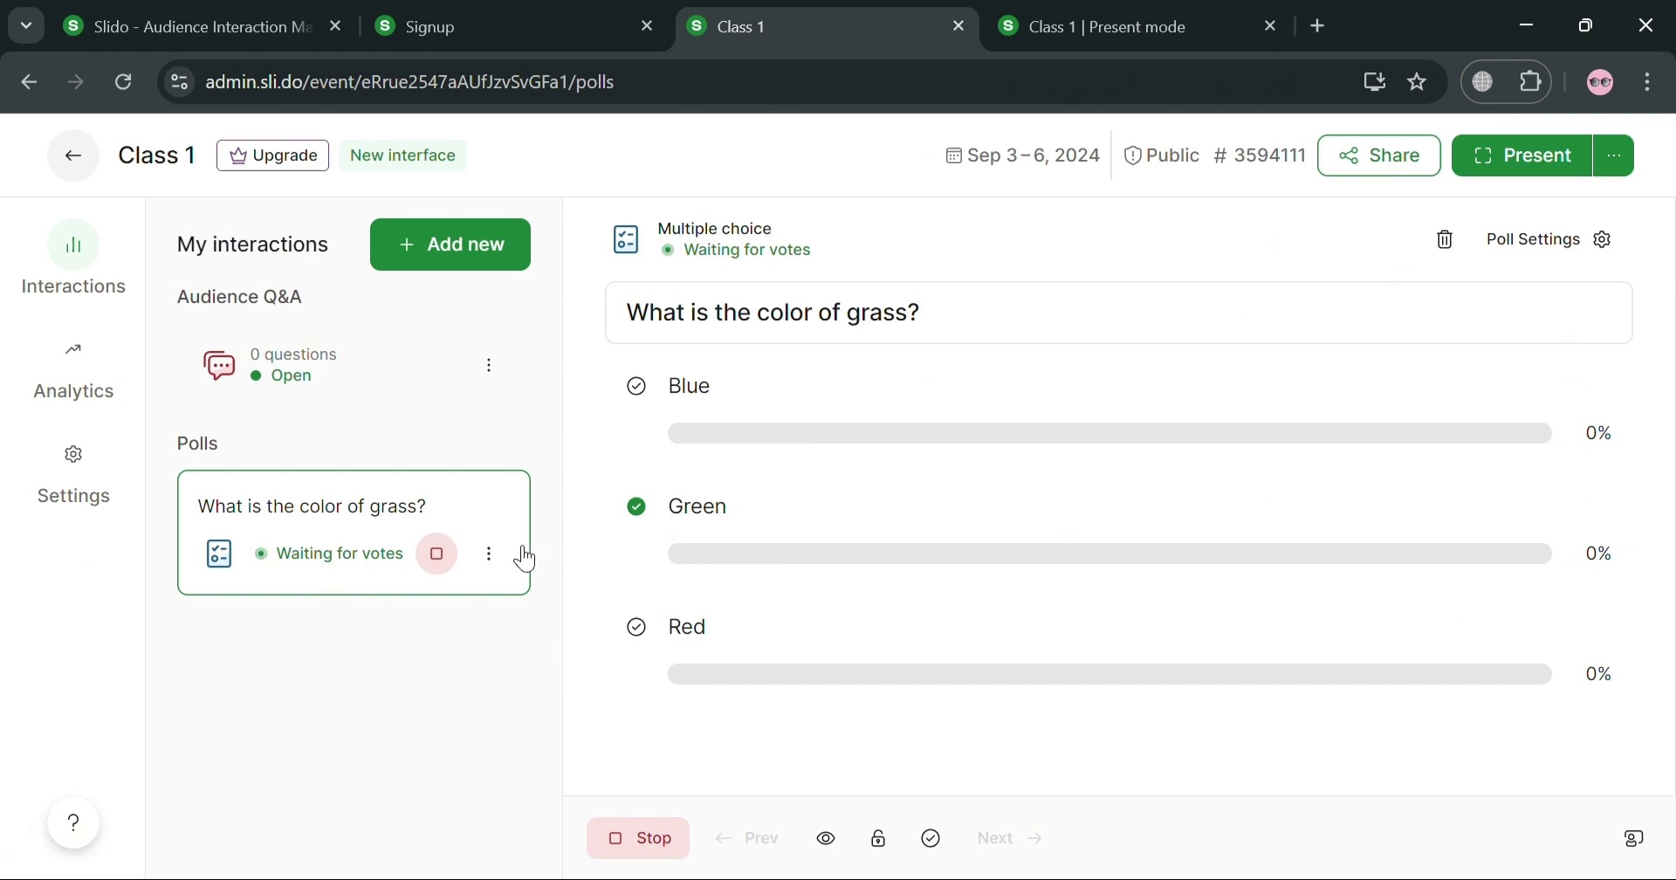
{"action": "left_click", "coordinate": [489, 555]}
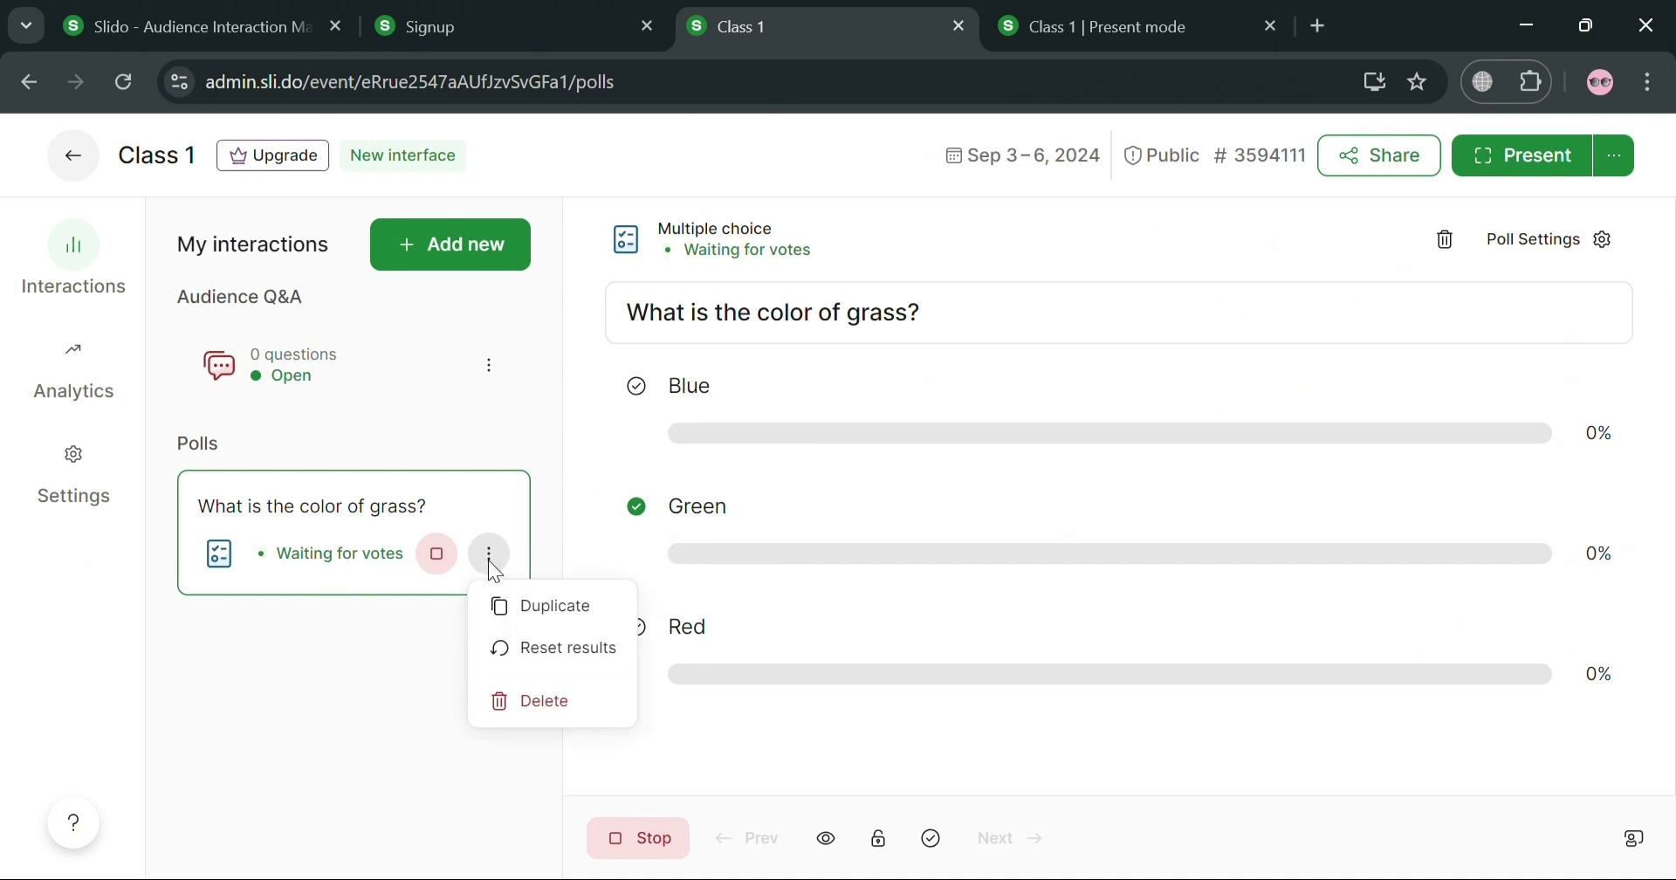
{"action": "left_click", "coordinate": [381, 681]}
{"action": "left_click", "coordinate": [1113, 12]}
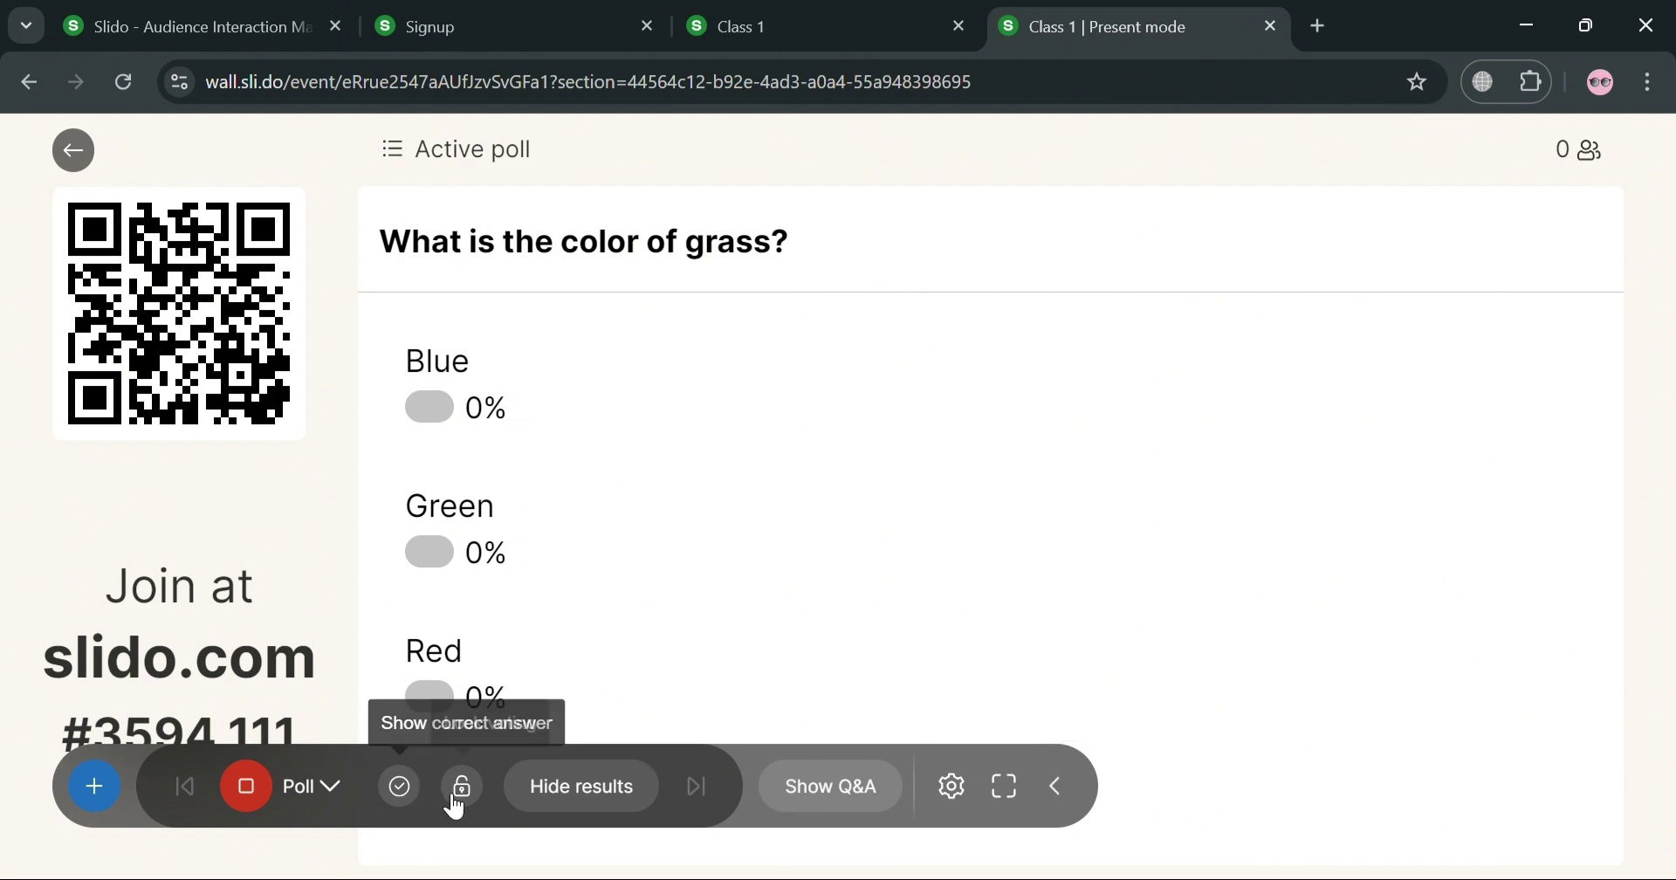
{"action": "left_click", "coordinate": [406, 798]}
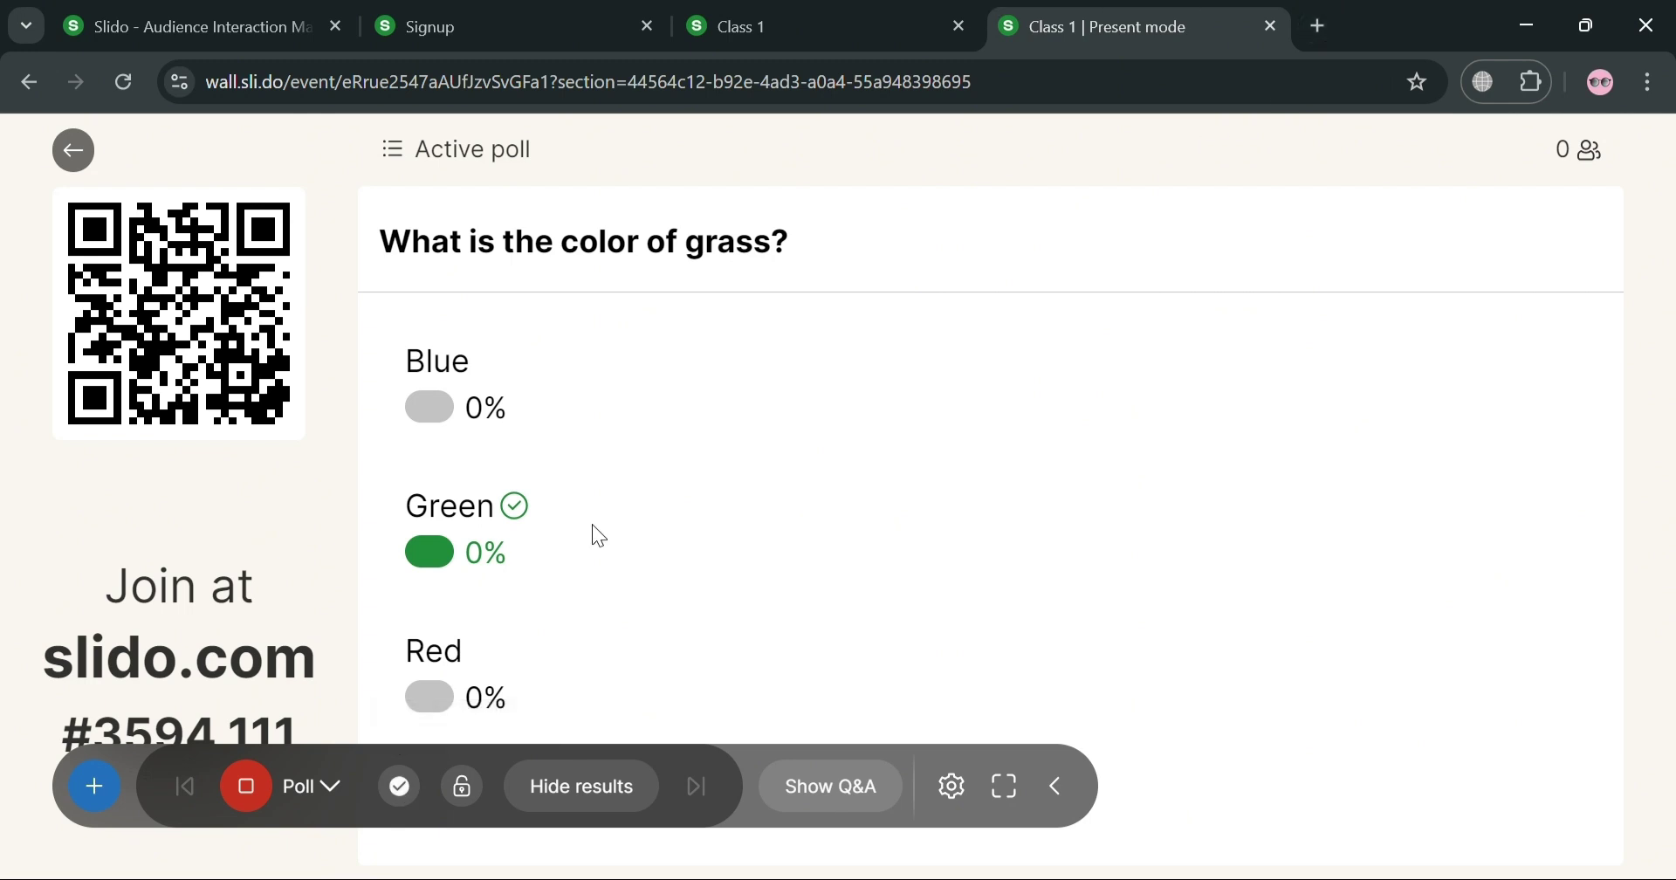
{"action": "left_click", "coordinate": [781, 46]}
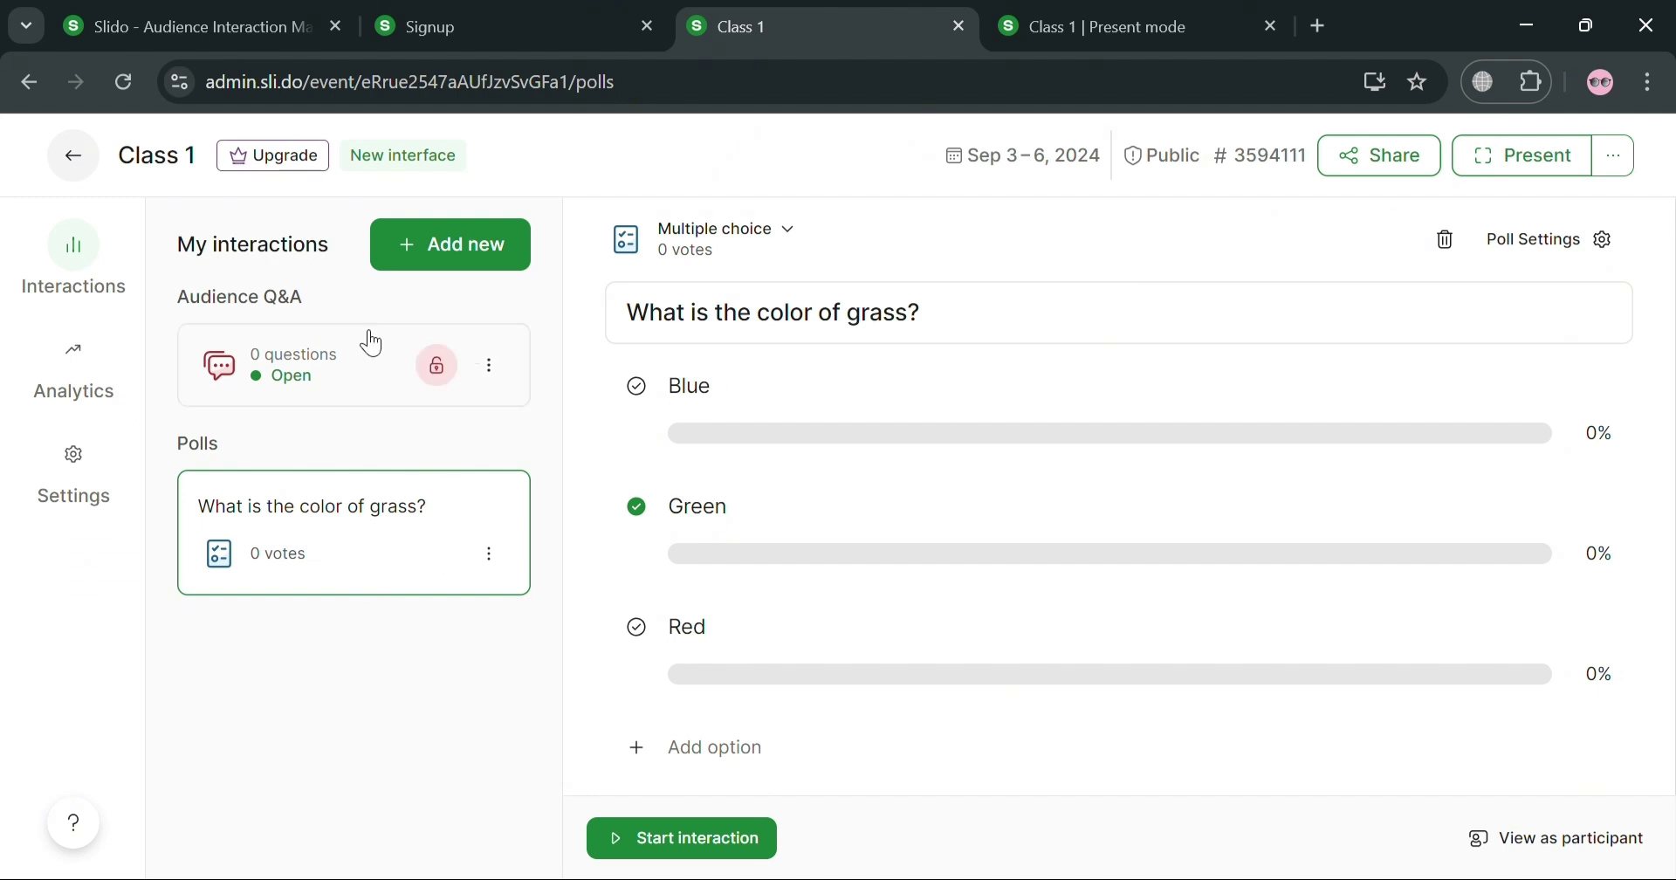
Step: Add a word cloud poll 'What comes to your mind when you hear the word "Brain"' and preview as a participant
{"action": "left_click", "coordinate": [456, 252]}
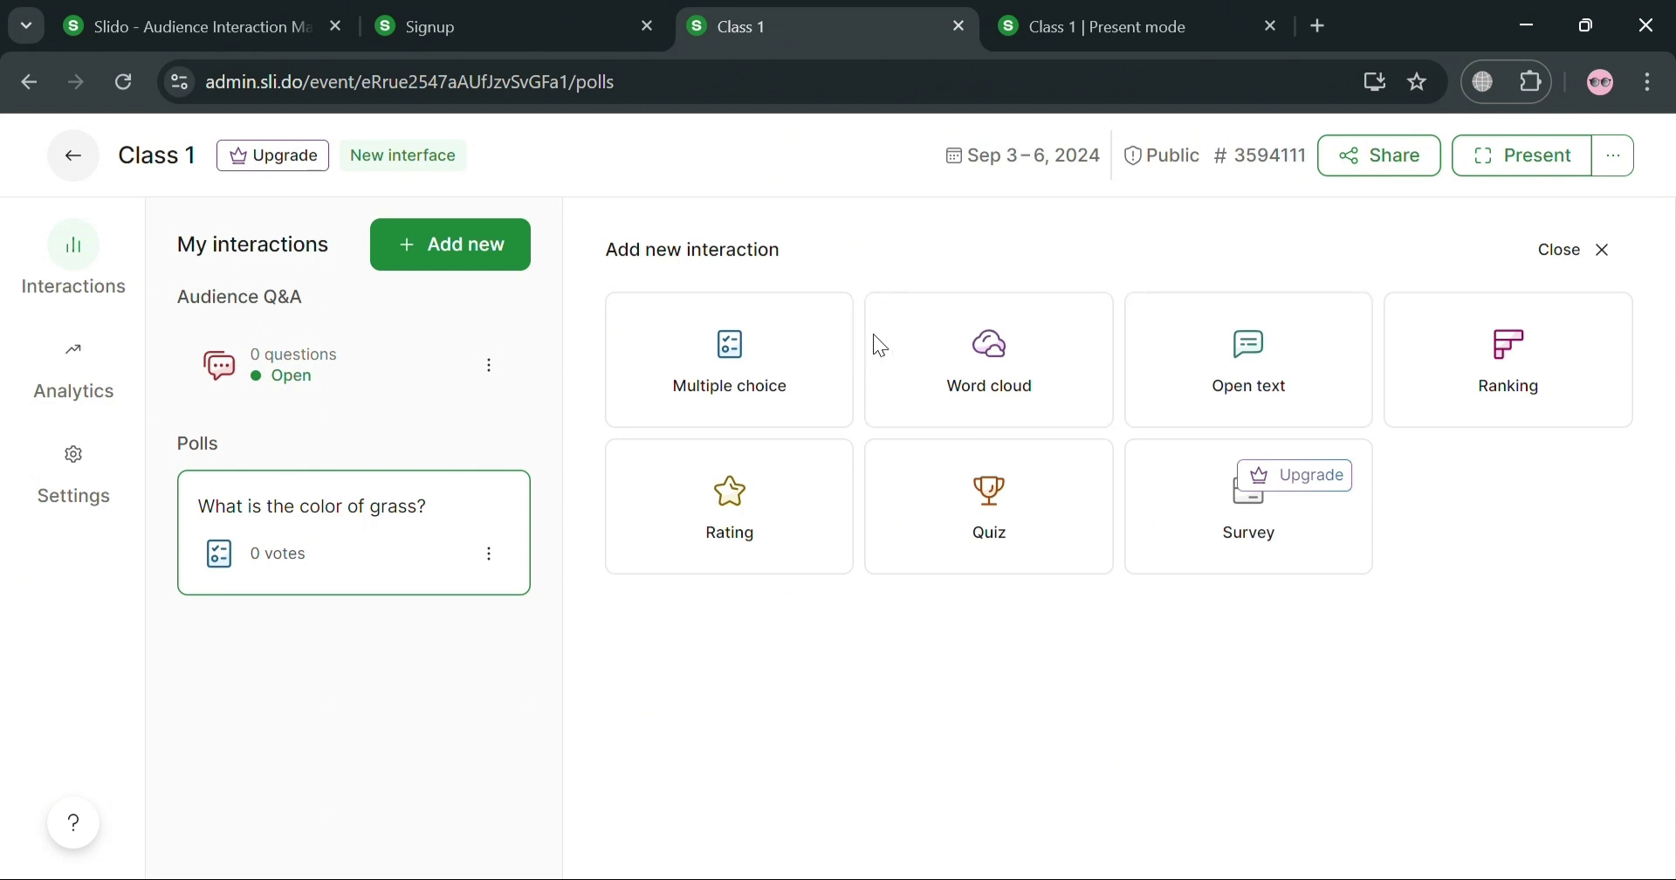
{"action": "left_click", "coordinate": [1020, 346]}
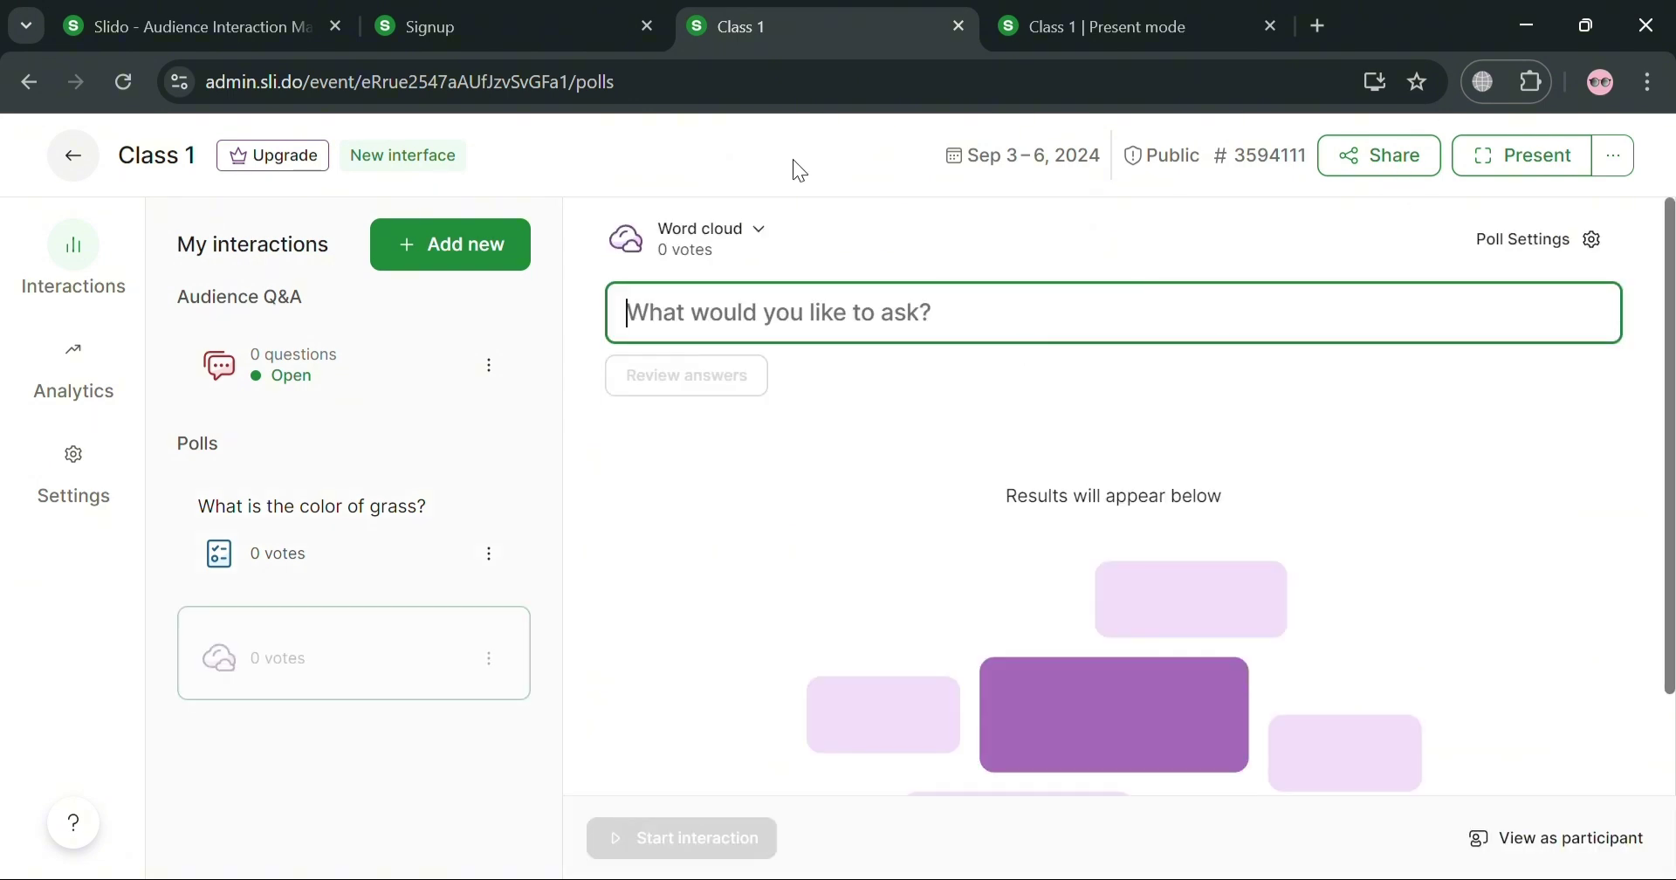
{"action": "scroll", "coordinate": [1086, 512], "scroll_direction": "down", "scroll_amount": 2}
{"action": "scroll", "coordinate": [1216, 655], "scroll_direction": "up", "scroll_amount": 2}
{"action": "type", "text": "What comes to your mind when you hear the word"}
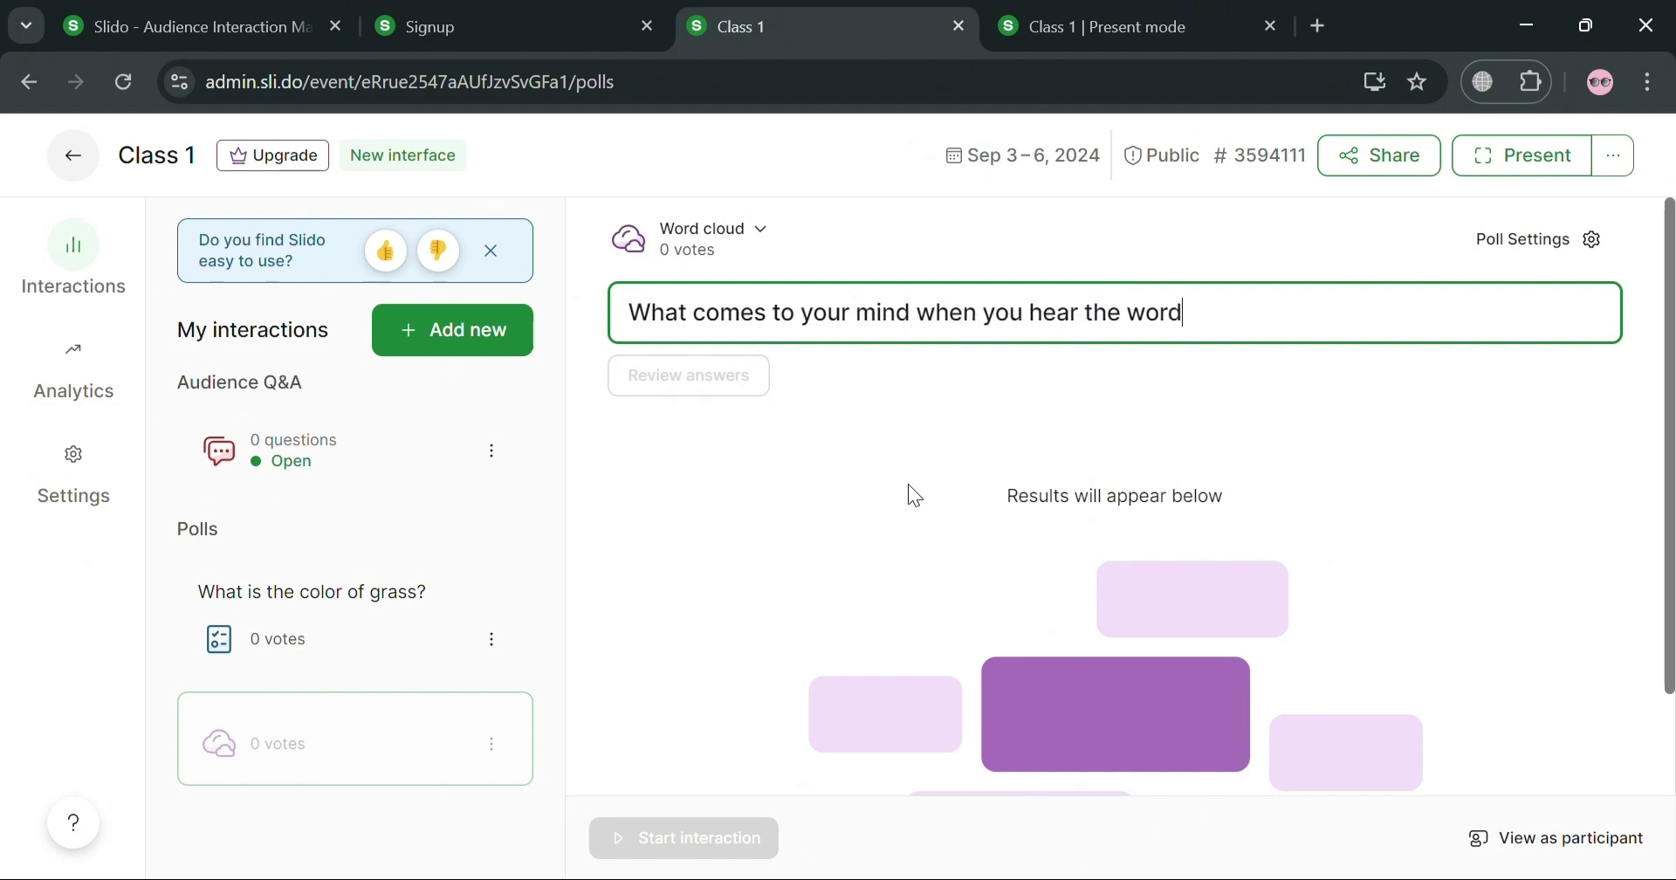
{"action": "type", "text": " \"Brain\""}
{"action": "left_click", "coordinate": [908, 496]}
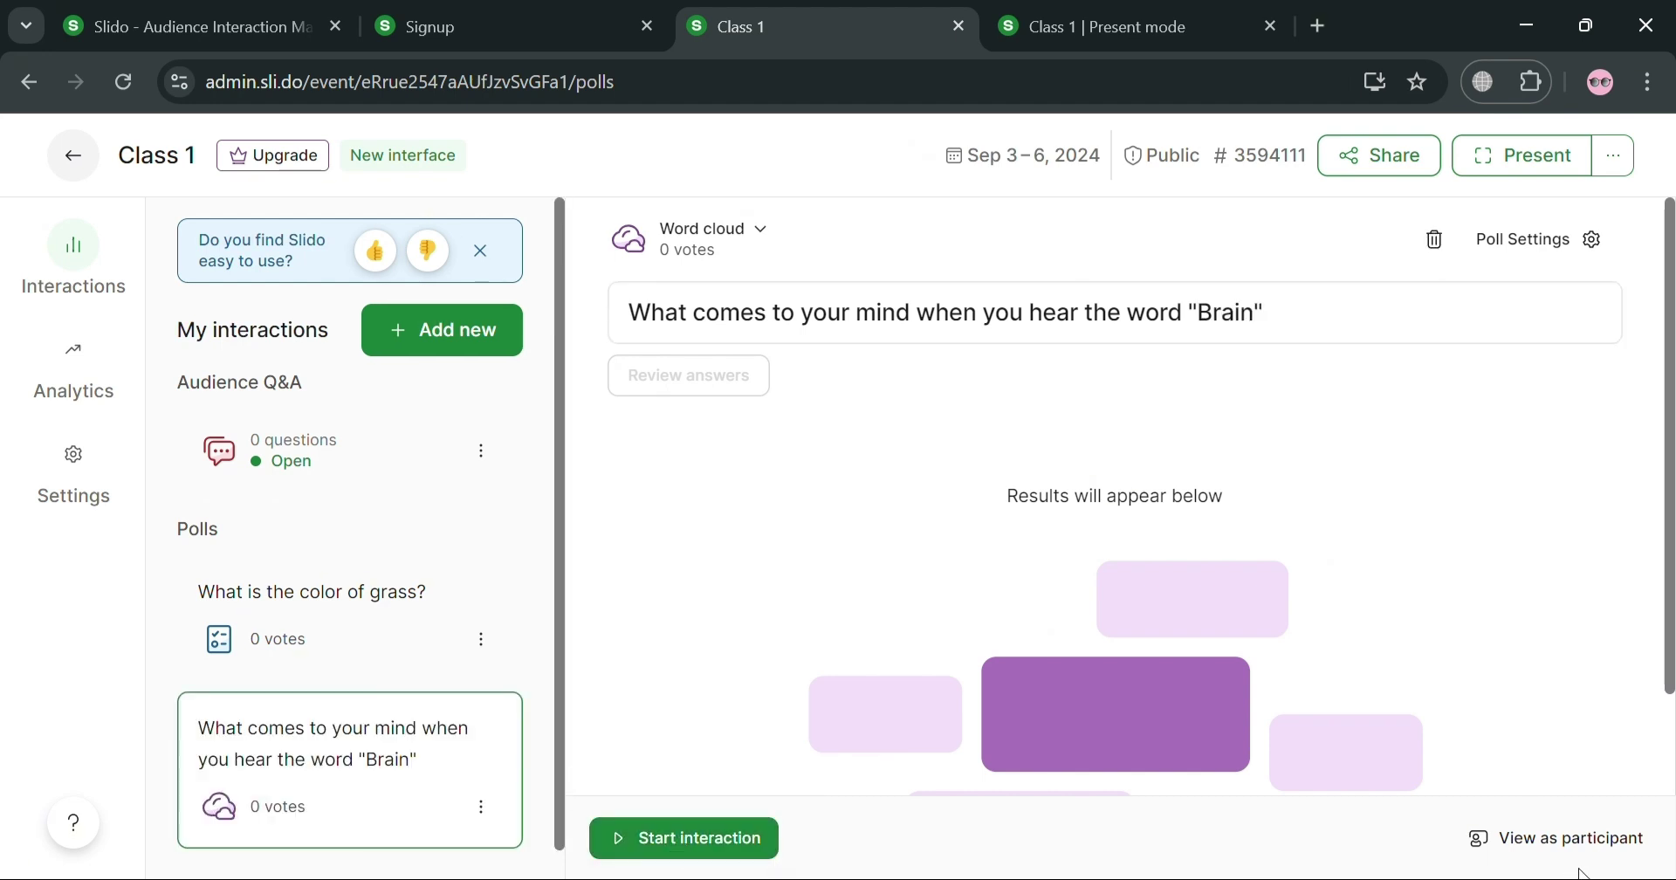
{"action": "left_click", "coordinate": [1553, 845]}
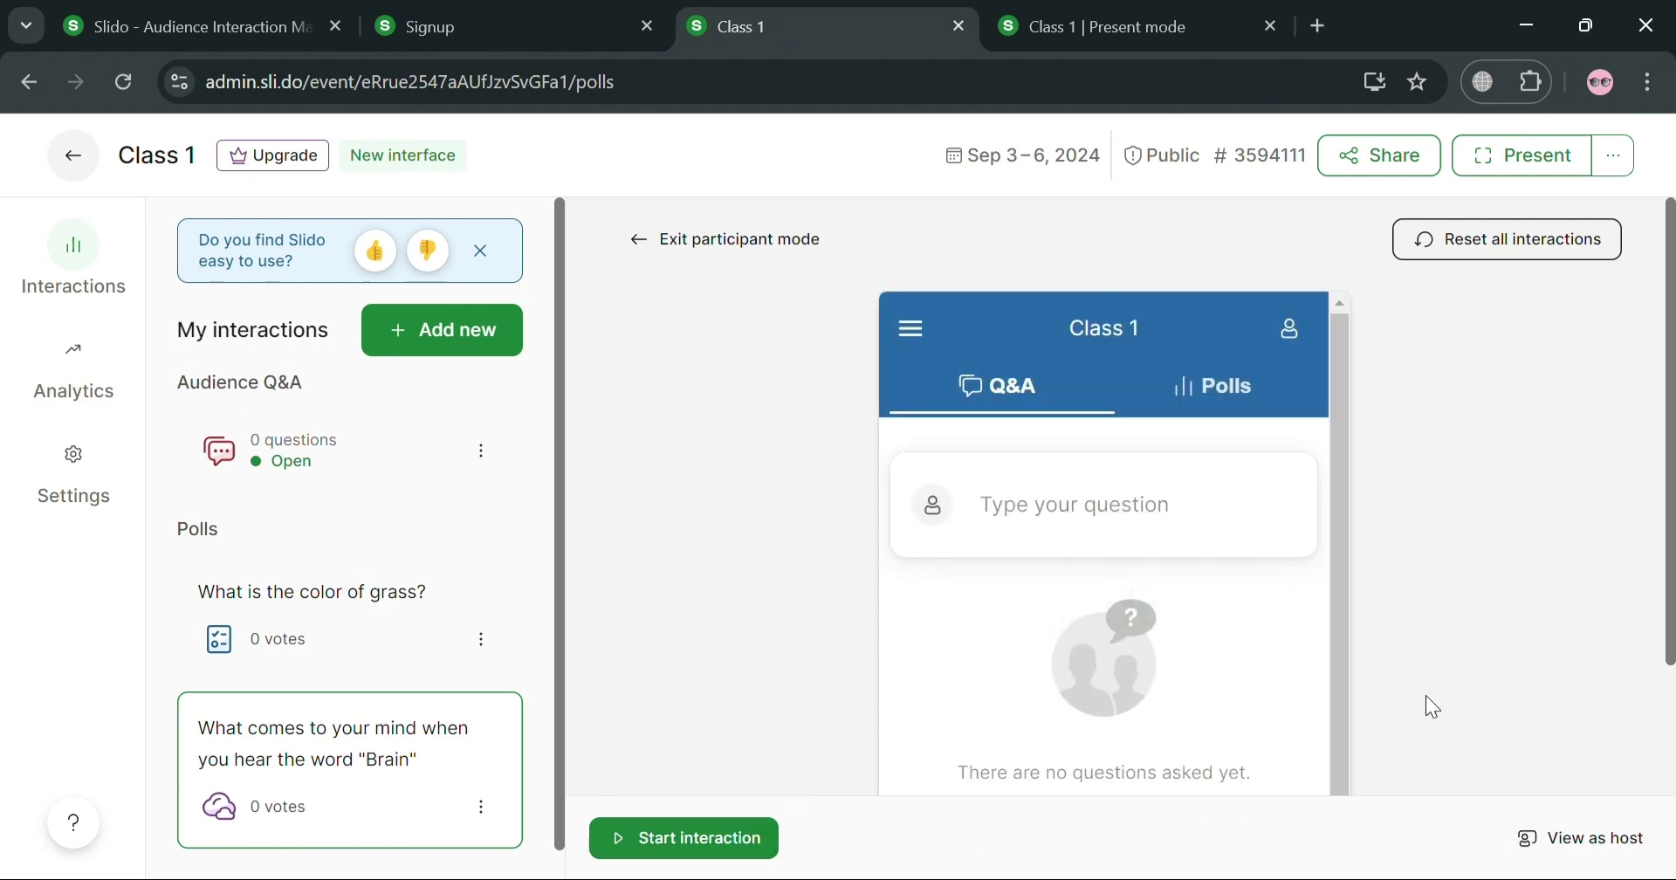
Step: As a participant, submit the anonymous question 'What is the name of the character?'
{"action": "left_click", "coordinate": [1095, 512]}
{"action": "left_click", "coordinate": [927, 336]}
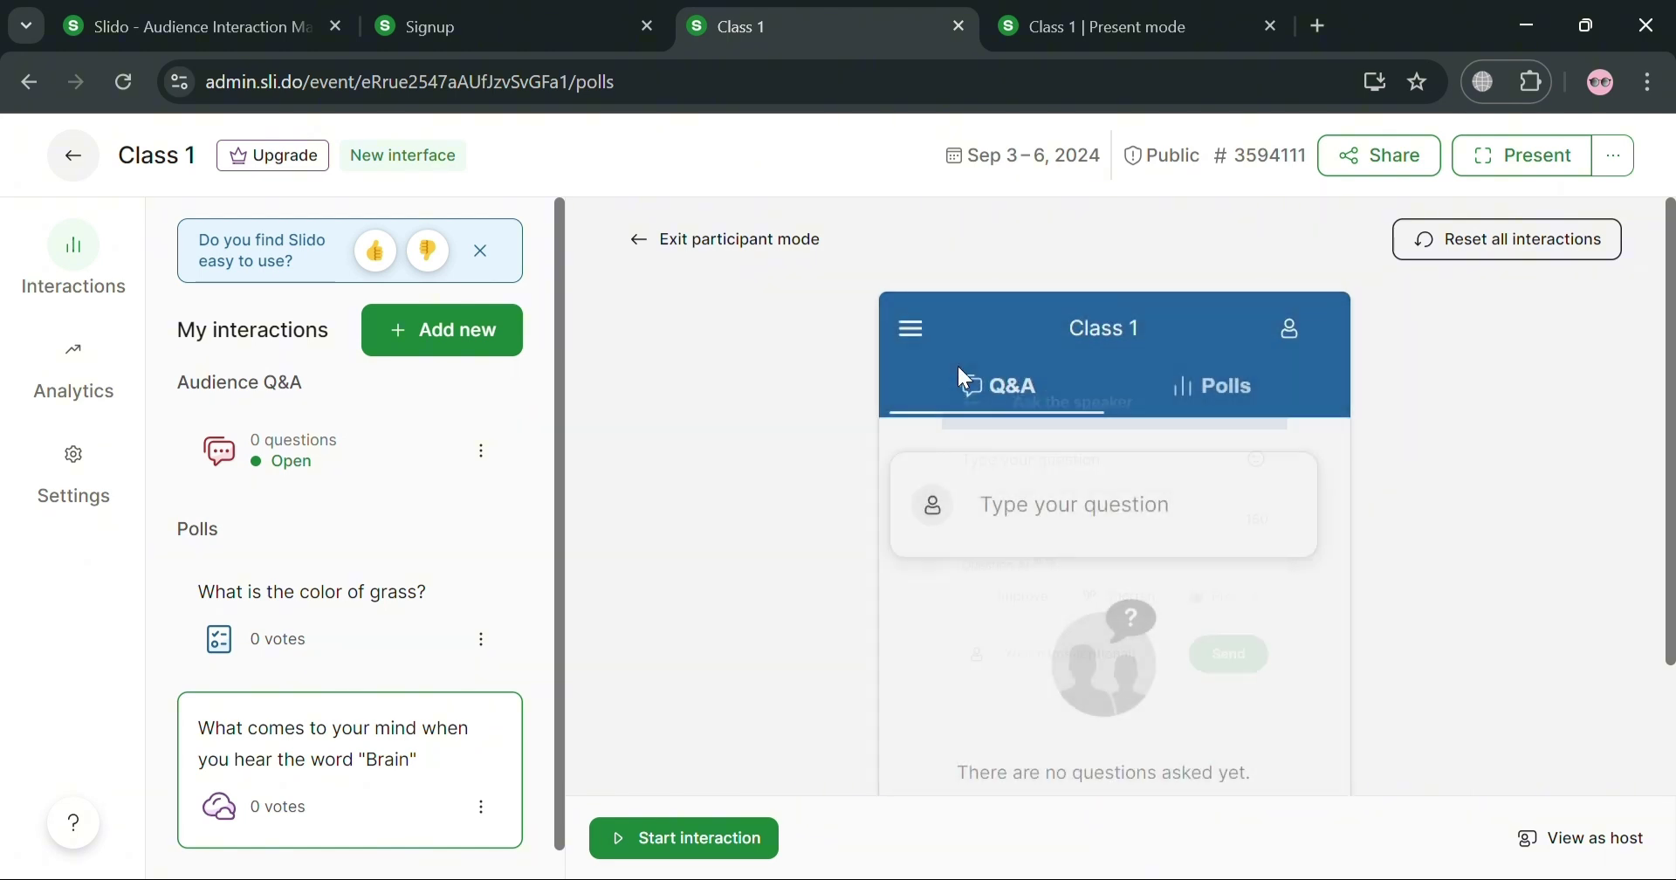
{"action": "scroll", "coordinate": [1123, 620], "scroll_direction": "down", "scroll_amount": 2}
{"action": "scroll", "coordinate": [1122, 620], "scroll_direction": "up", "scroll_amount": 2}
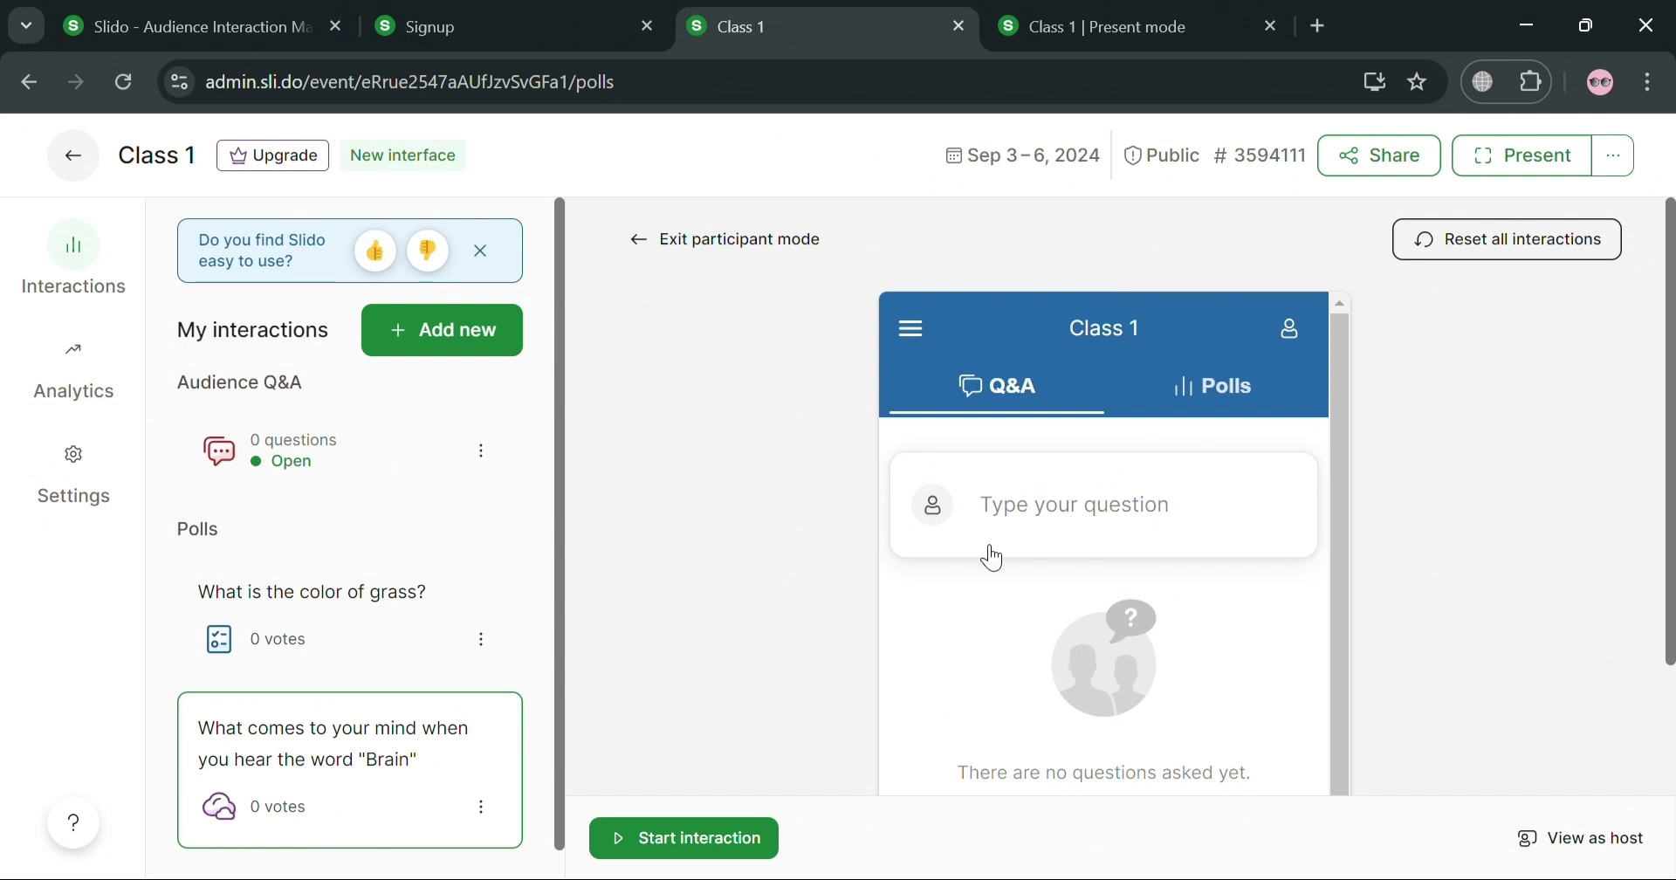
{"action": "left_click", "coordinate": [1040, 514]}
{"action": "scroll", "coordinate": [1042, 508], "scroll_direction": "up", "scroll_amount": 2}
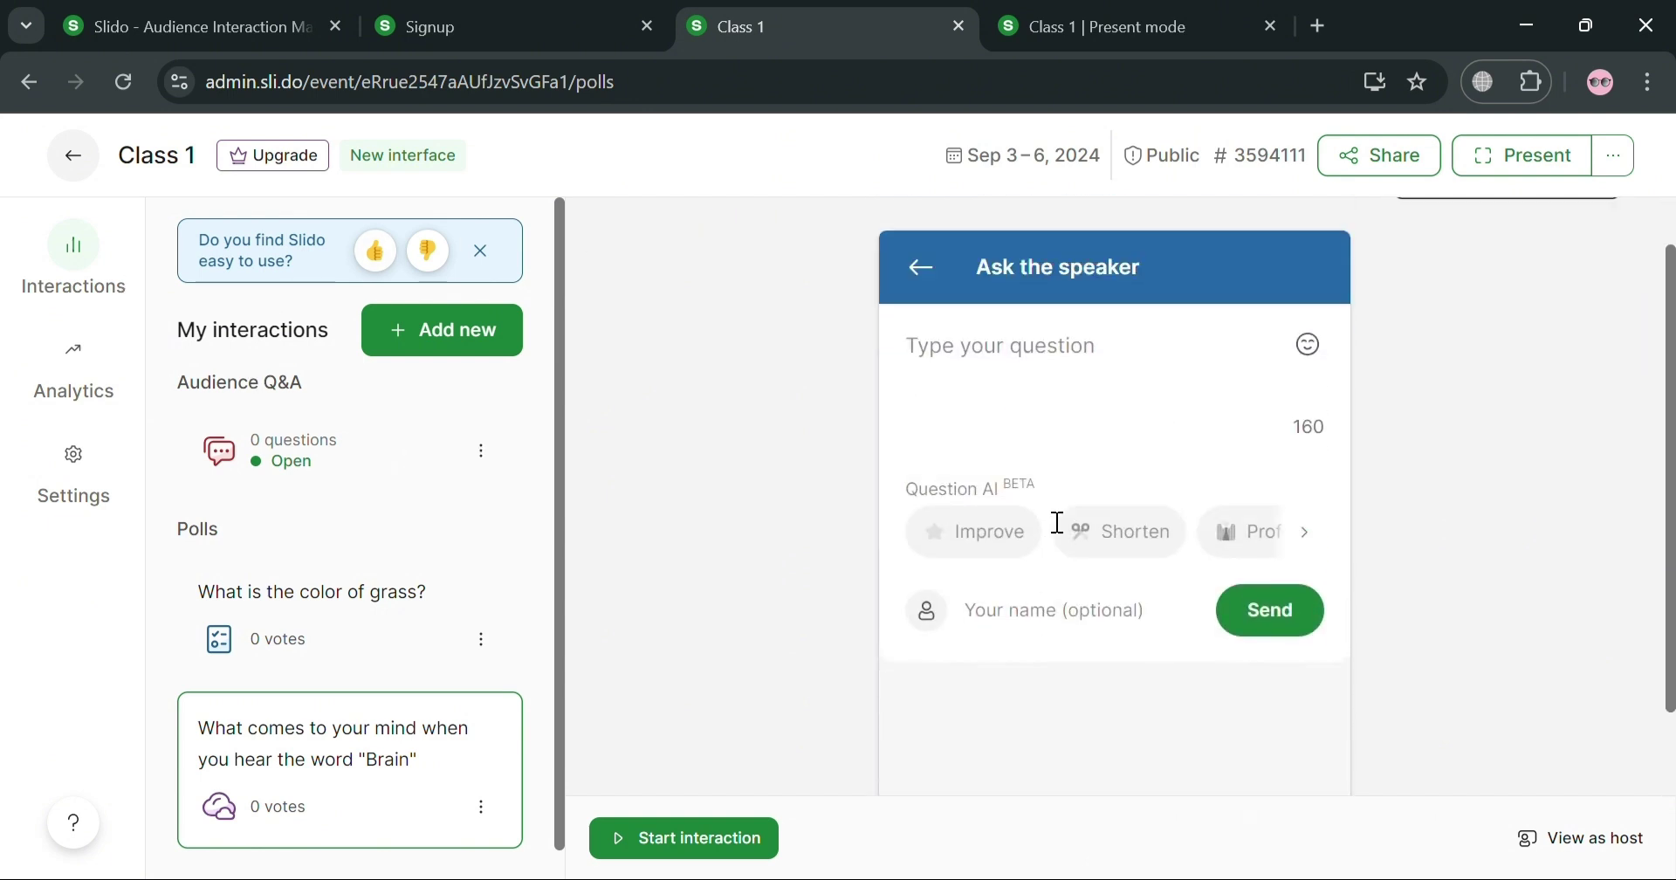
{"action": "left_click", "coordinate": [920, 504]}
{"action": "type", "text": "WHat"}
{"action": "key", "text": "BackSpace"}
{"action": "key", "text": "BackSpace"}
{"action": "key", "text": "BackSpace"}
{"action": "type", "text": "hat is the "}
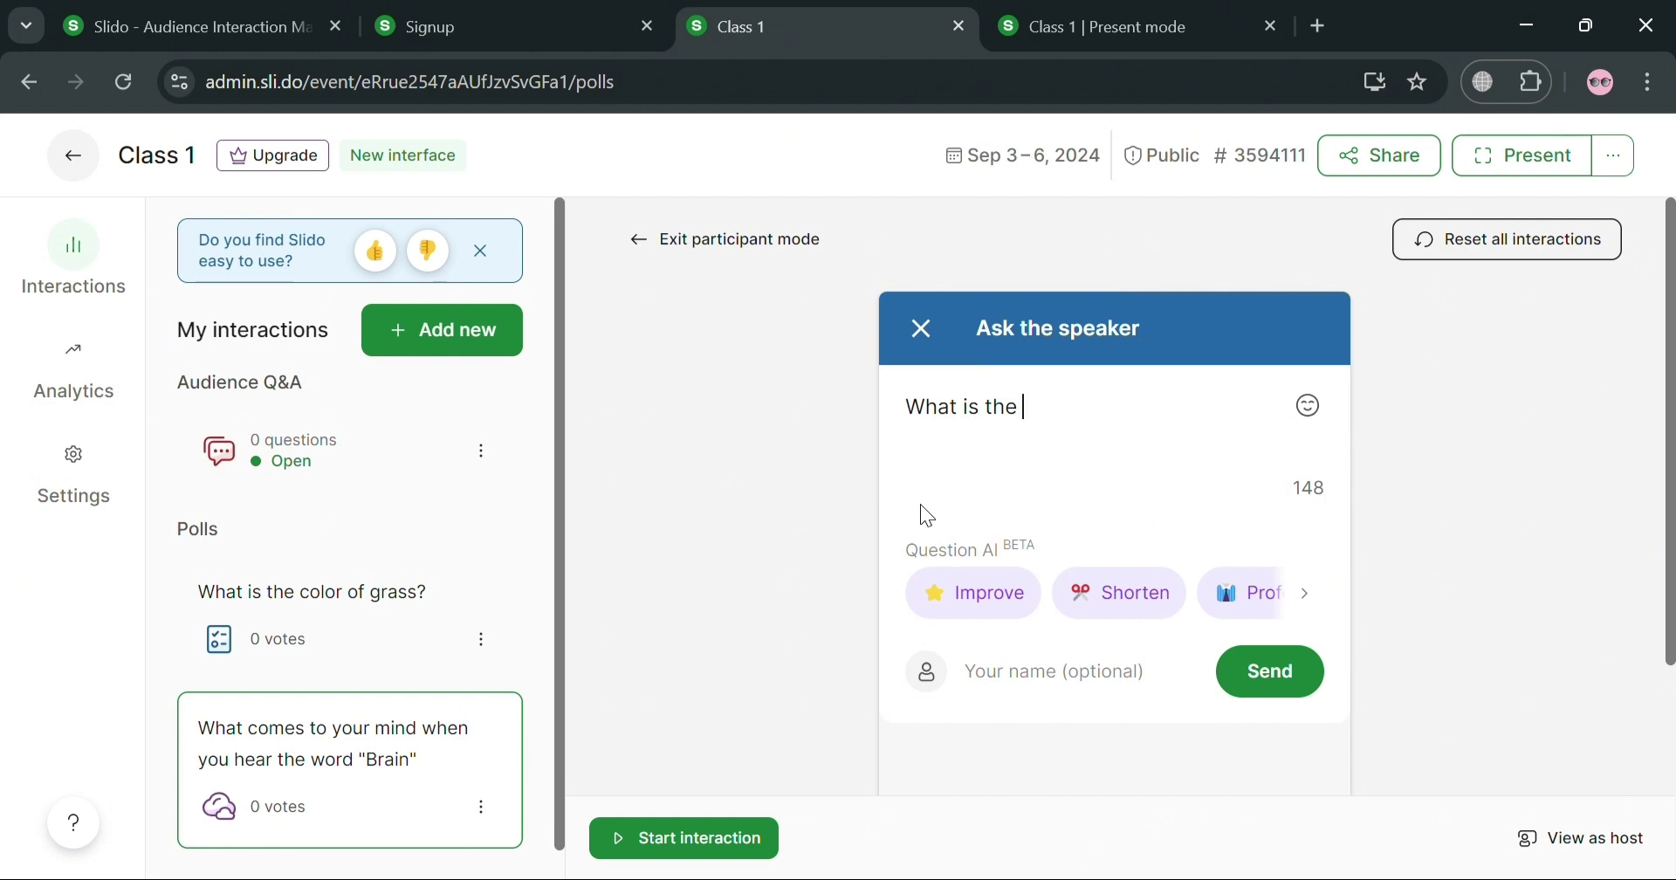
{"action": "type", "text": "name of the characte"}
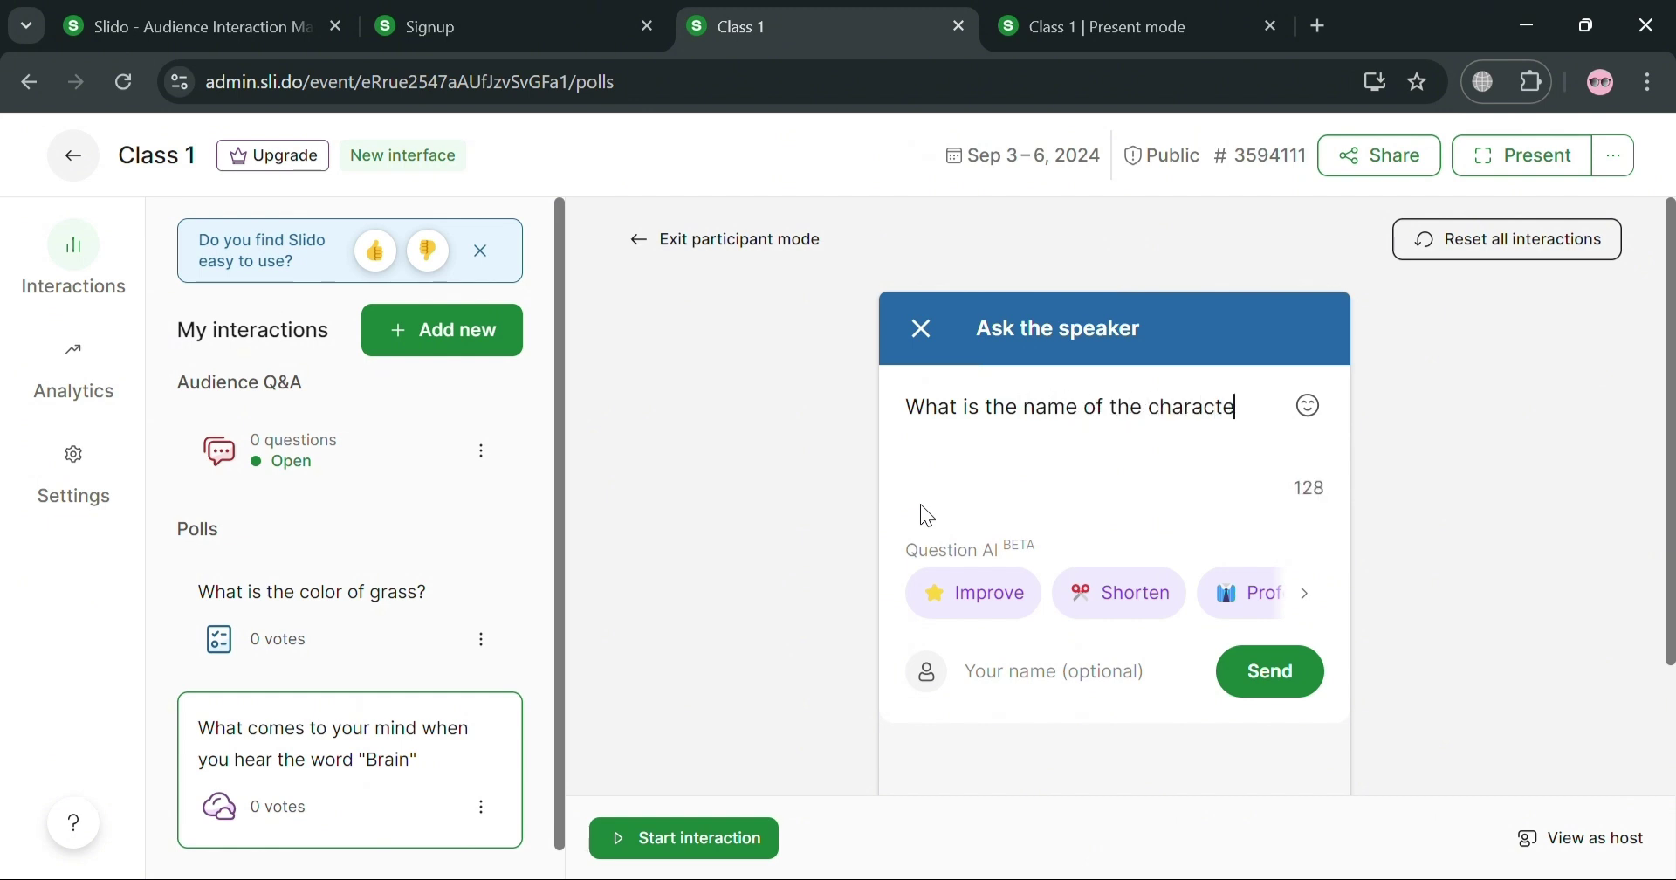
{"action": "type", "text": "r?"}
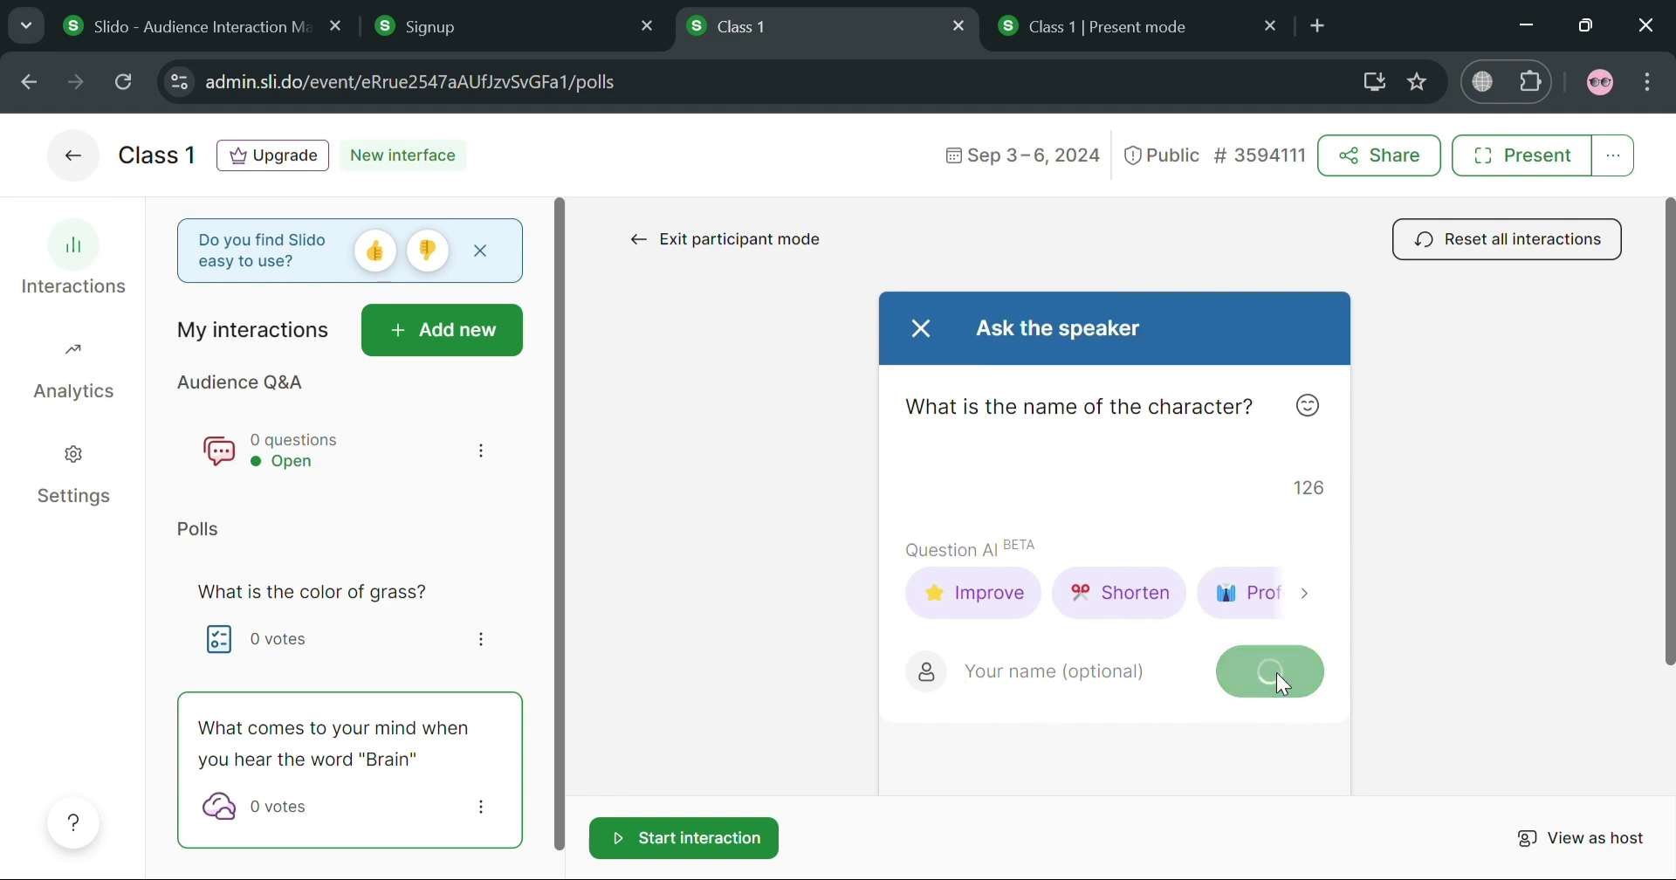
{"action": "scroll", "coordinate": [1189, 581], "scroll_direction": "down", "scroll_amount": 2}
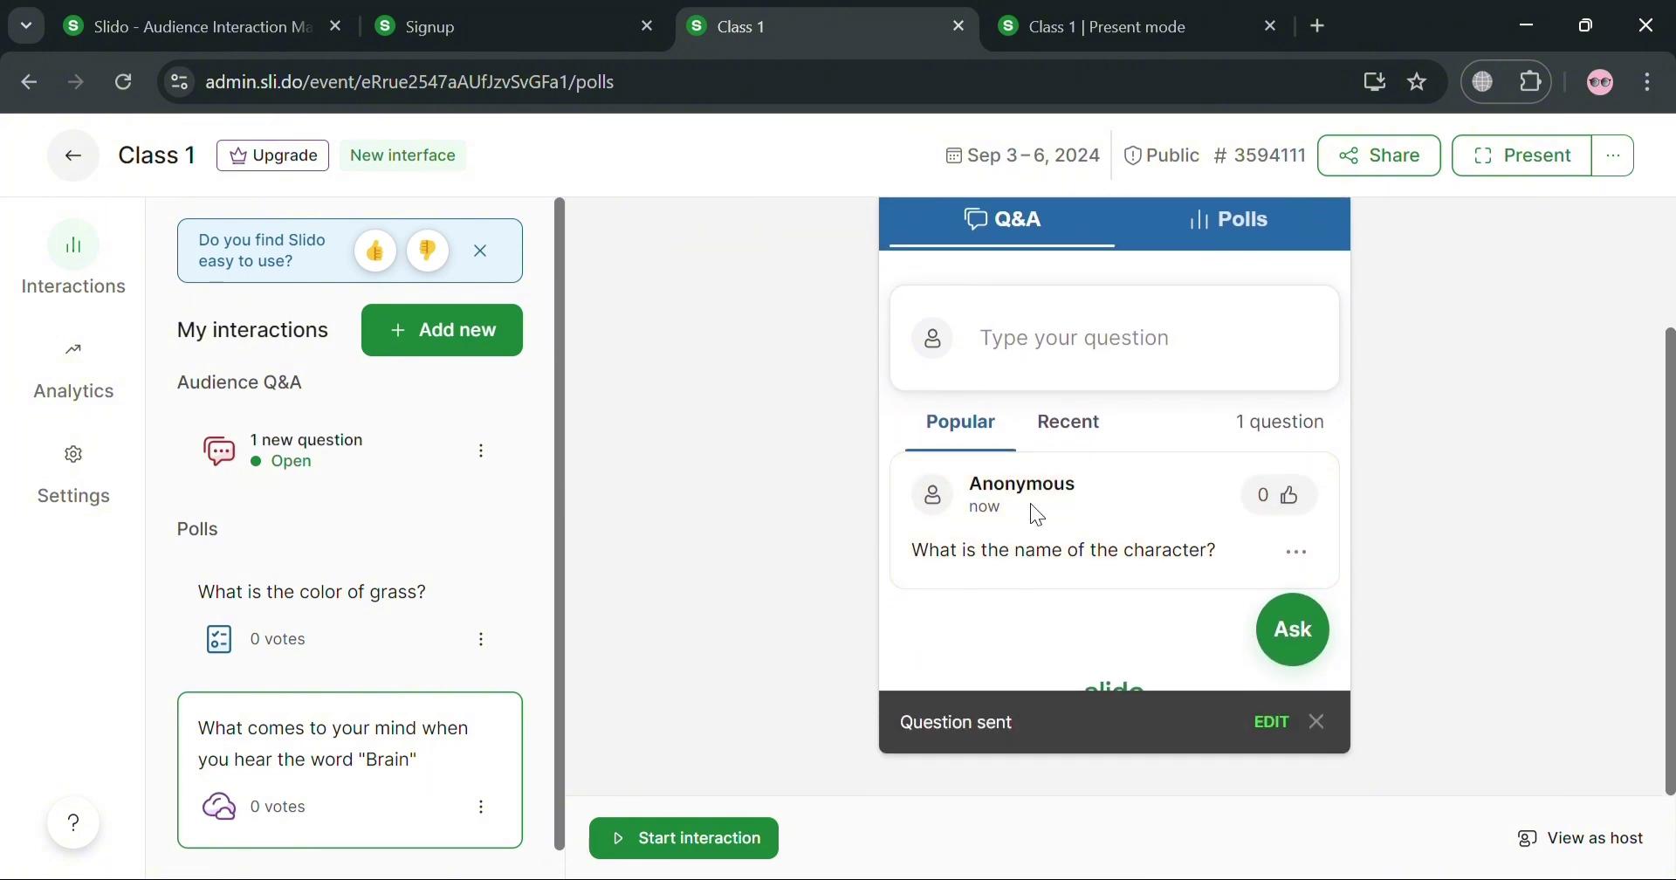
Step: Upvote the character-name question, then remove the vote
{"action": "left_click", "coordinate": [1303, 509]}
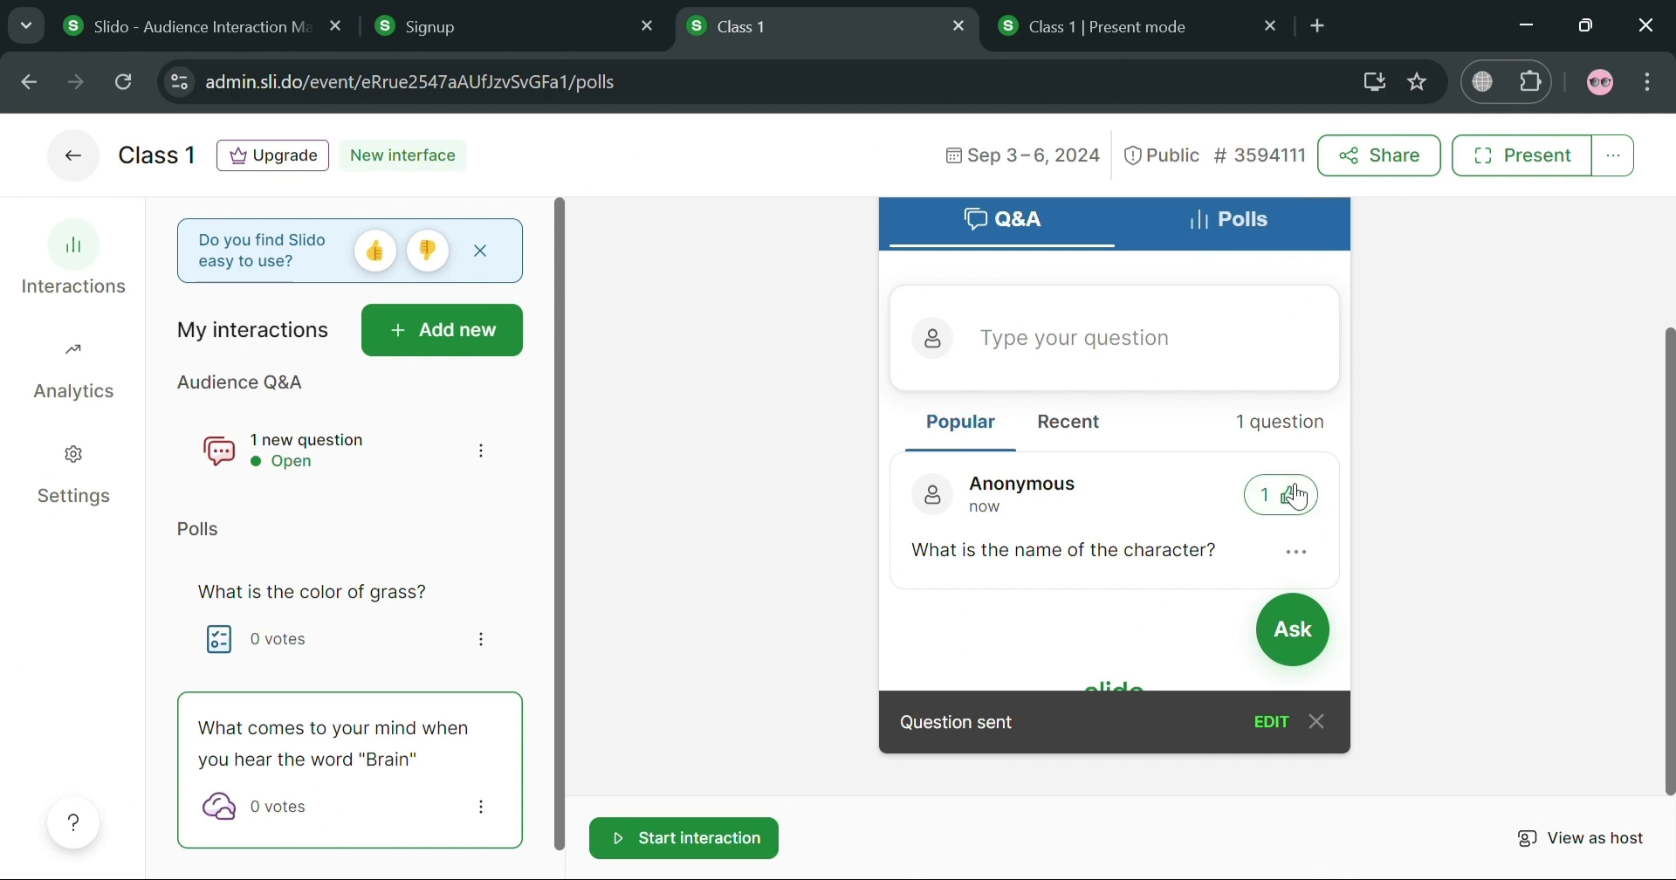
{"action": "left_click", "coordinate": [1284, 506]}
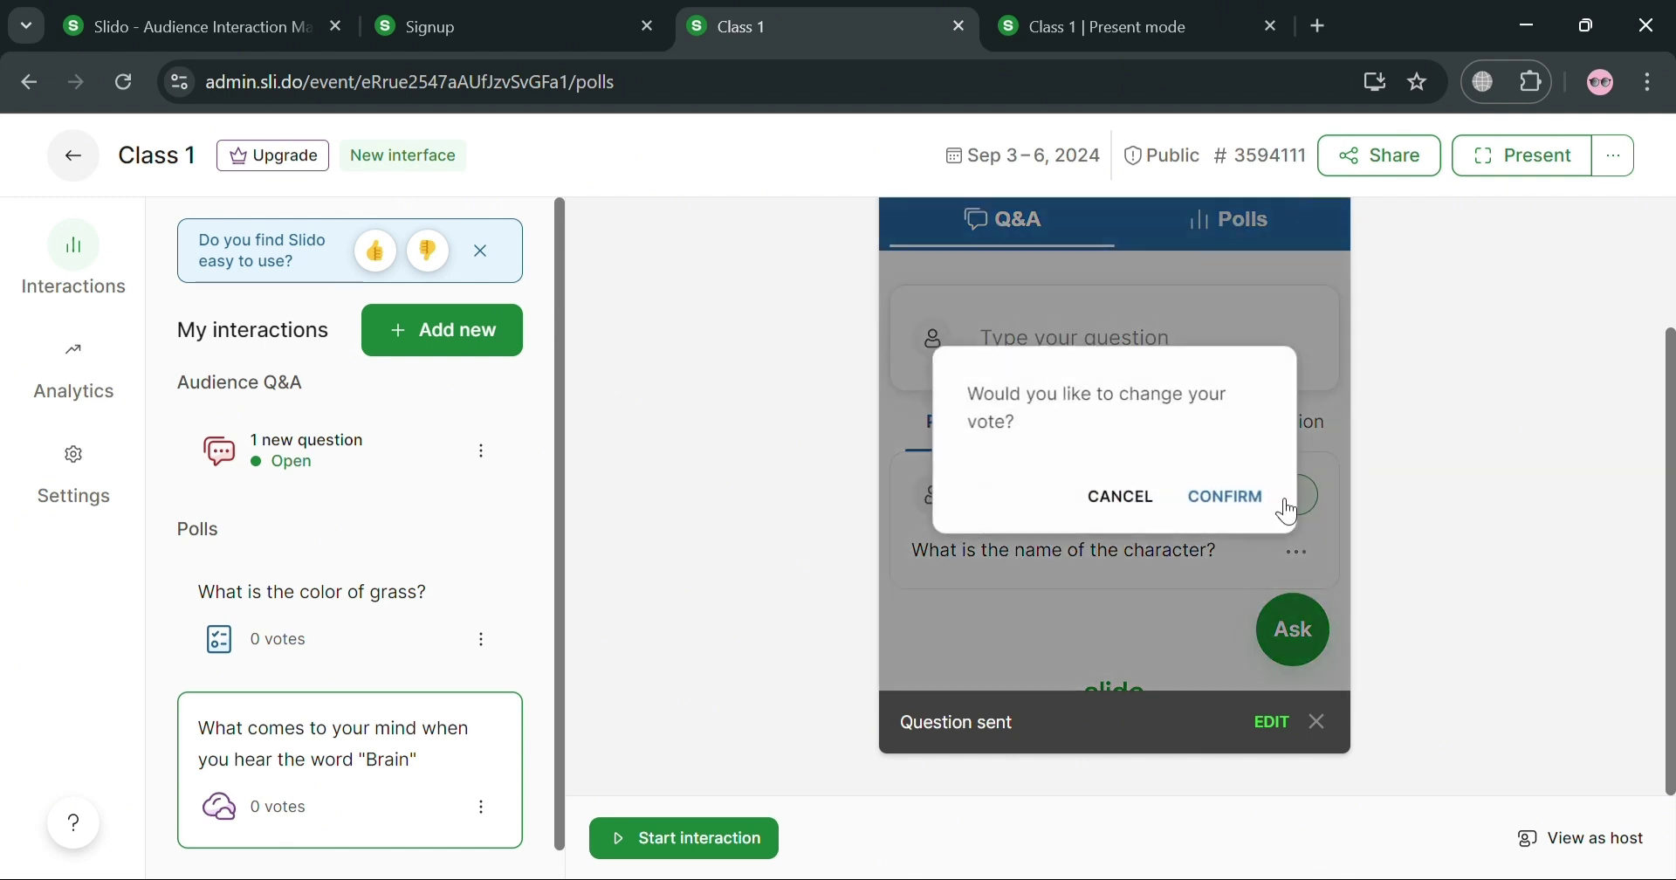
{"action": "left_click", "coordinate": [1254, 506]}
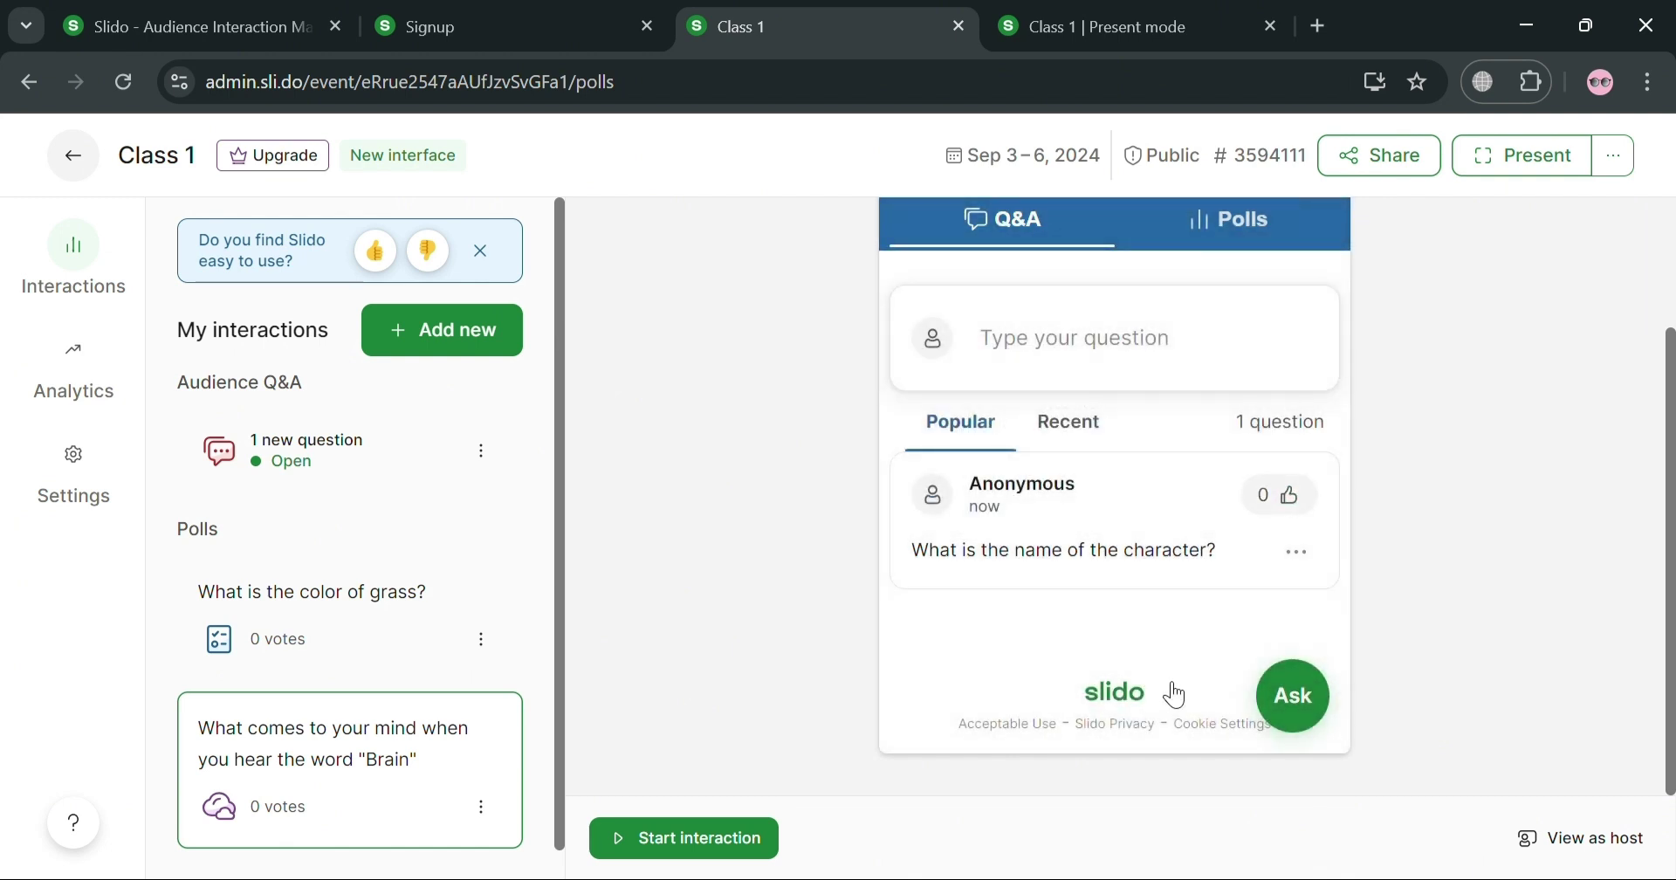
Step: Check the participant polls section and start the Brain word cloud poll
{"action": "left_click", "coordinate": [1215, 262]}
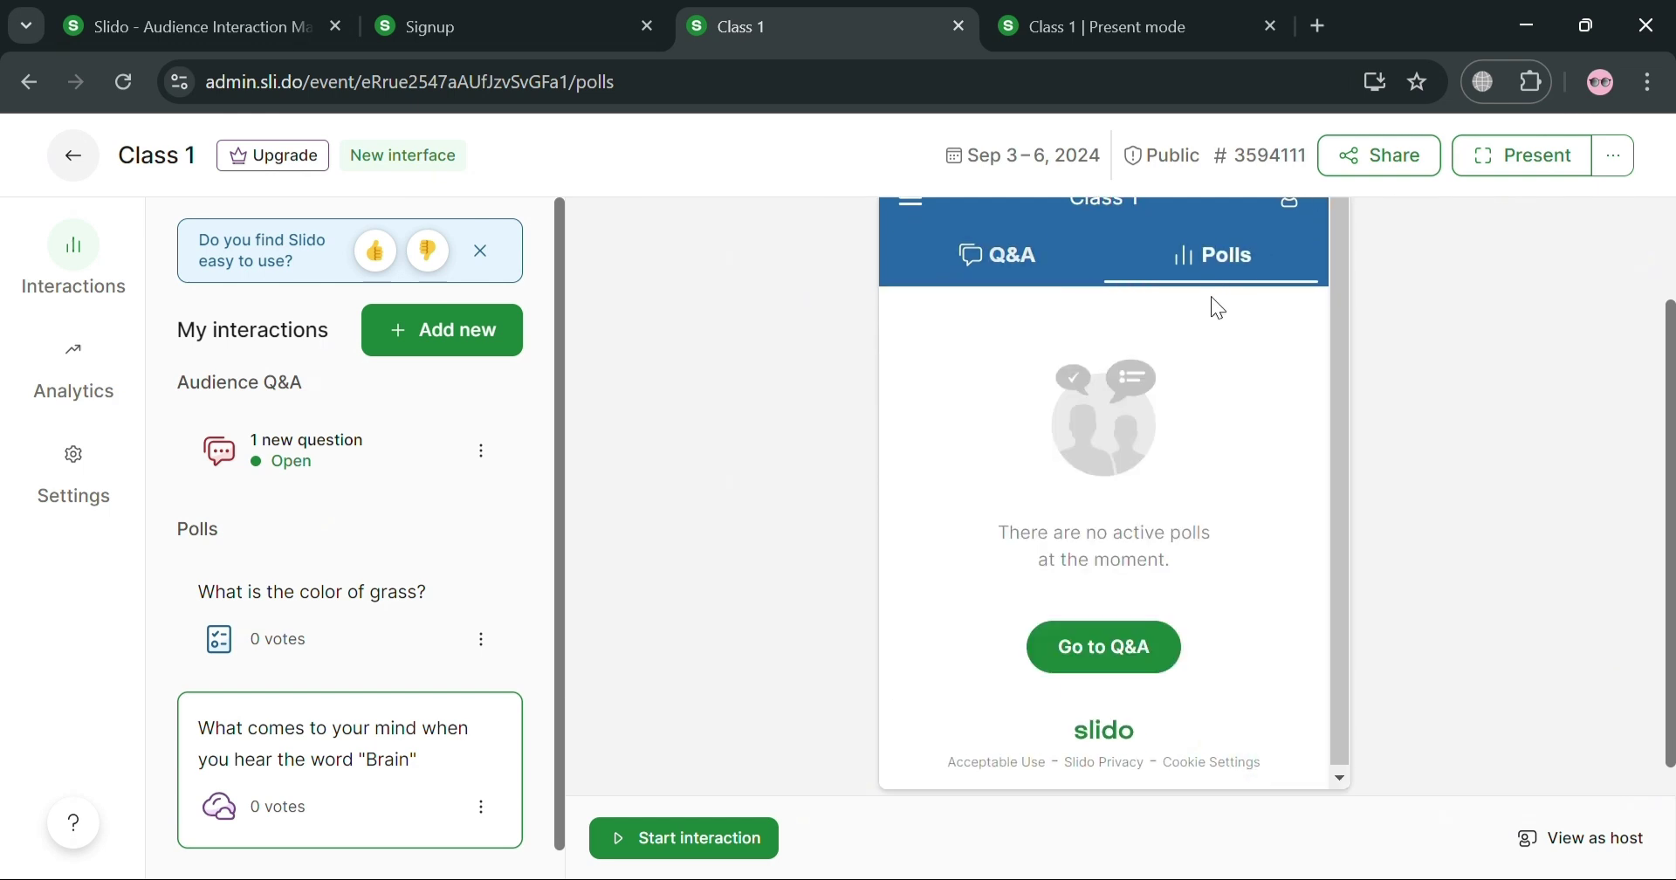
{"action": "scroll", "coordinate": [1096, 585], "scroll_direction": "up", "scroll_amount": 2}
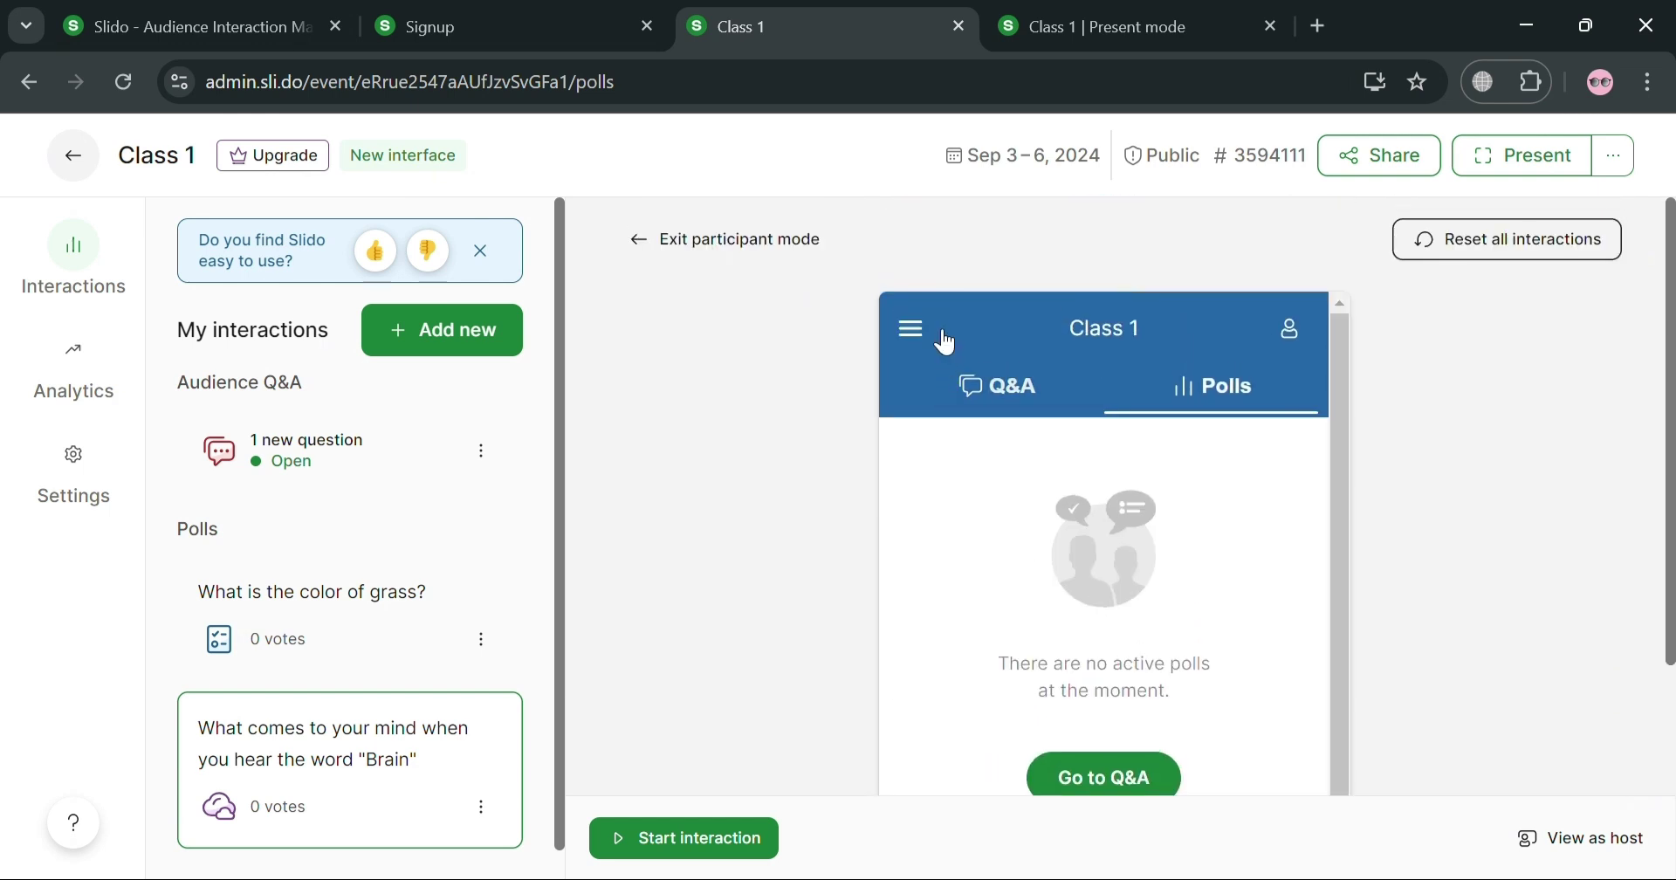
{"action": "left_click", "coordinate": [727, 844]}
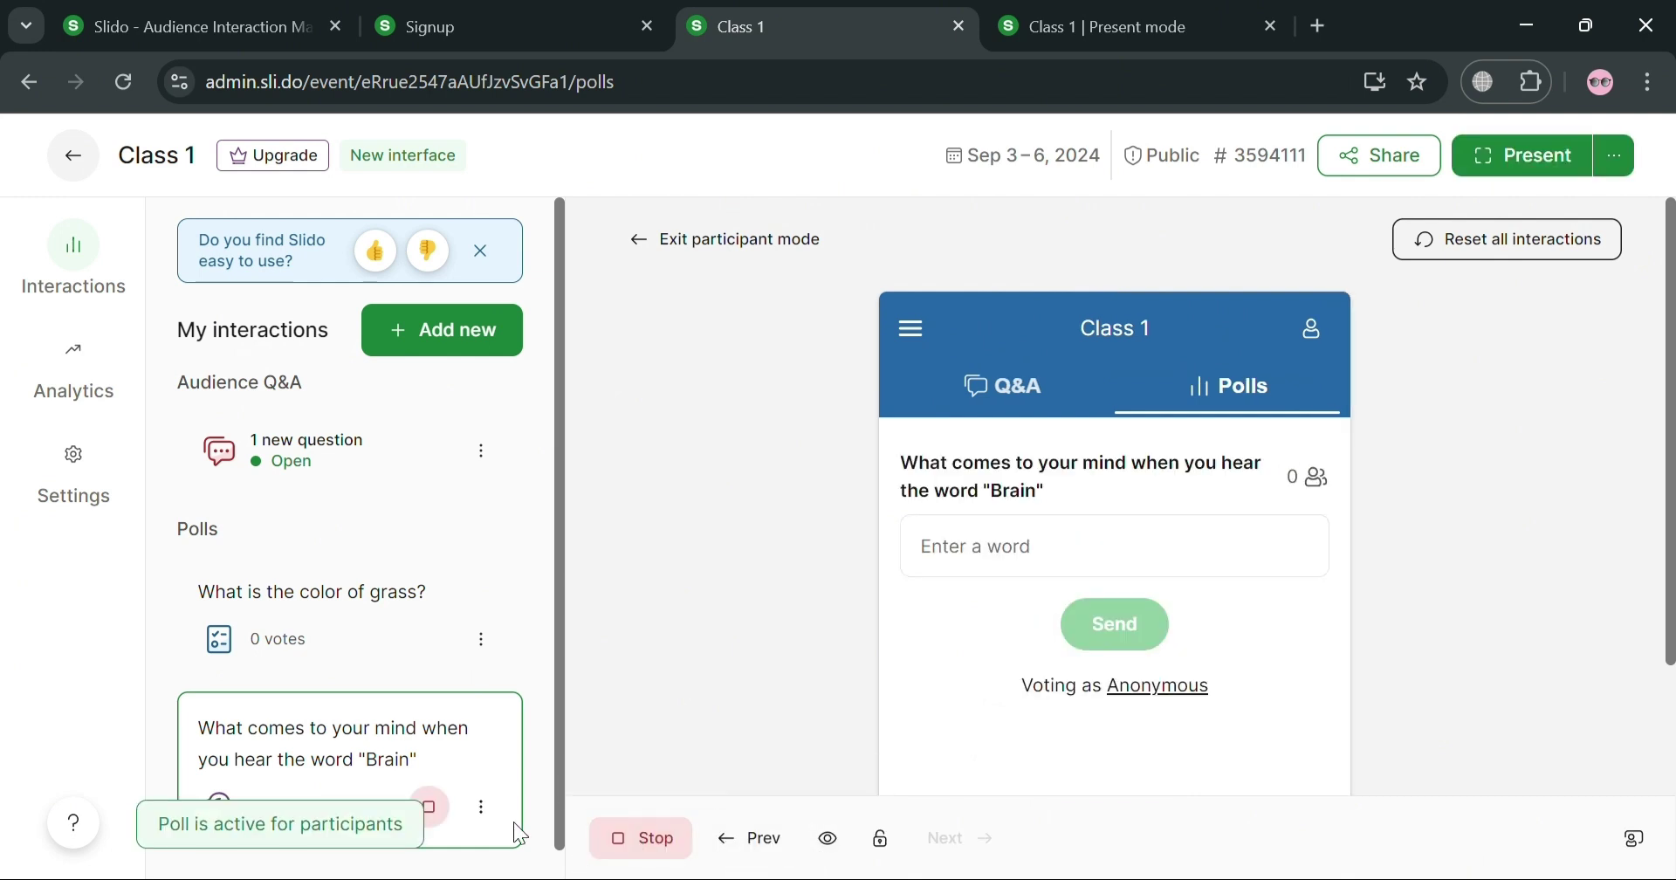
Step: Send Thinking, Mind and Nervous System as answers to the Brain word cloud
{"action": "scroll", "coordinate": [1128, 611], "scroll_direction": "down", "scroll_amount": 2}
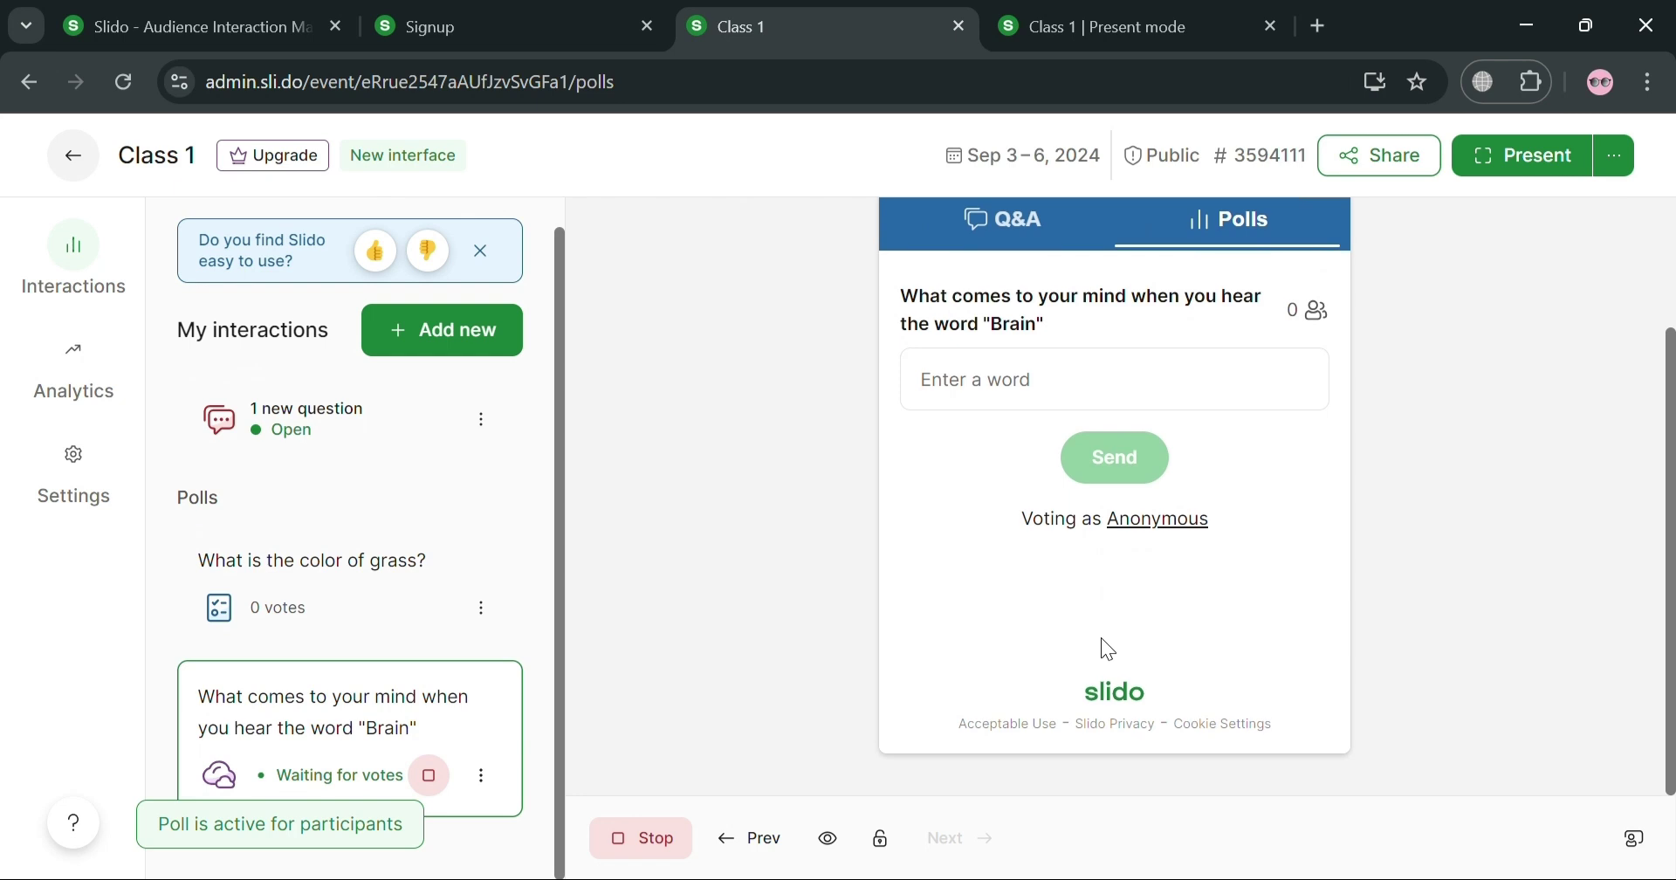
{"action": "left_click", "coordinate": [1049, 392]}
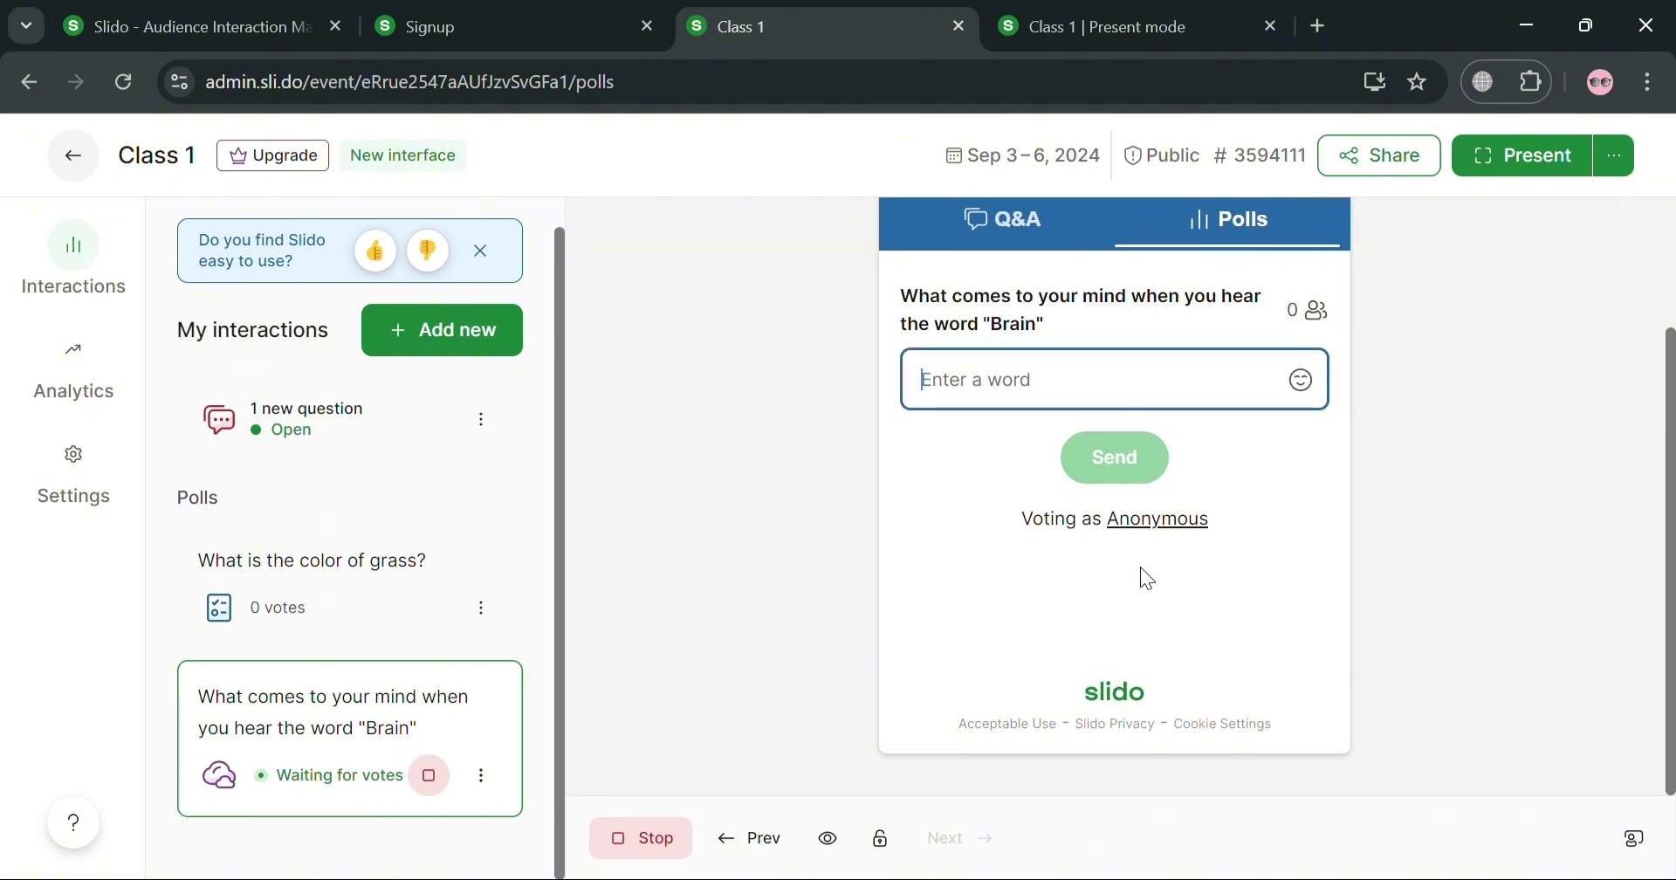
{"action": "type", "text": "M"}
{"action": "key", "text": "BackSpace"}
{"action": "type", "text": "Thinking"}
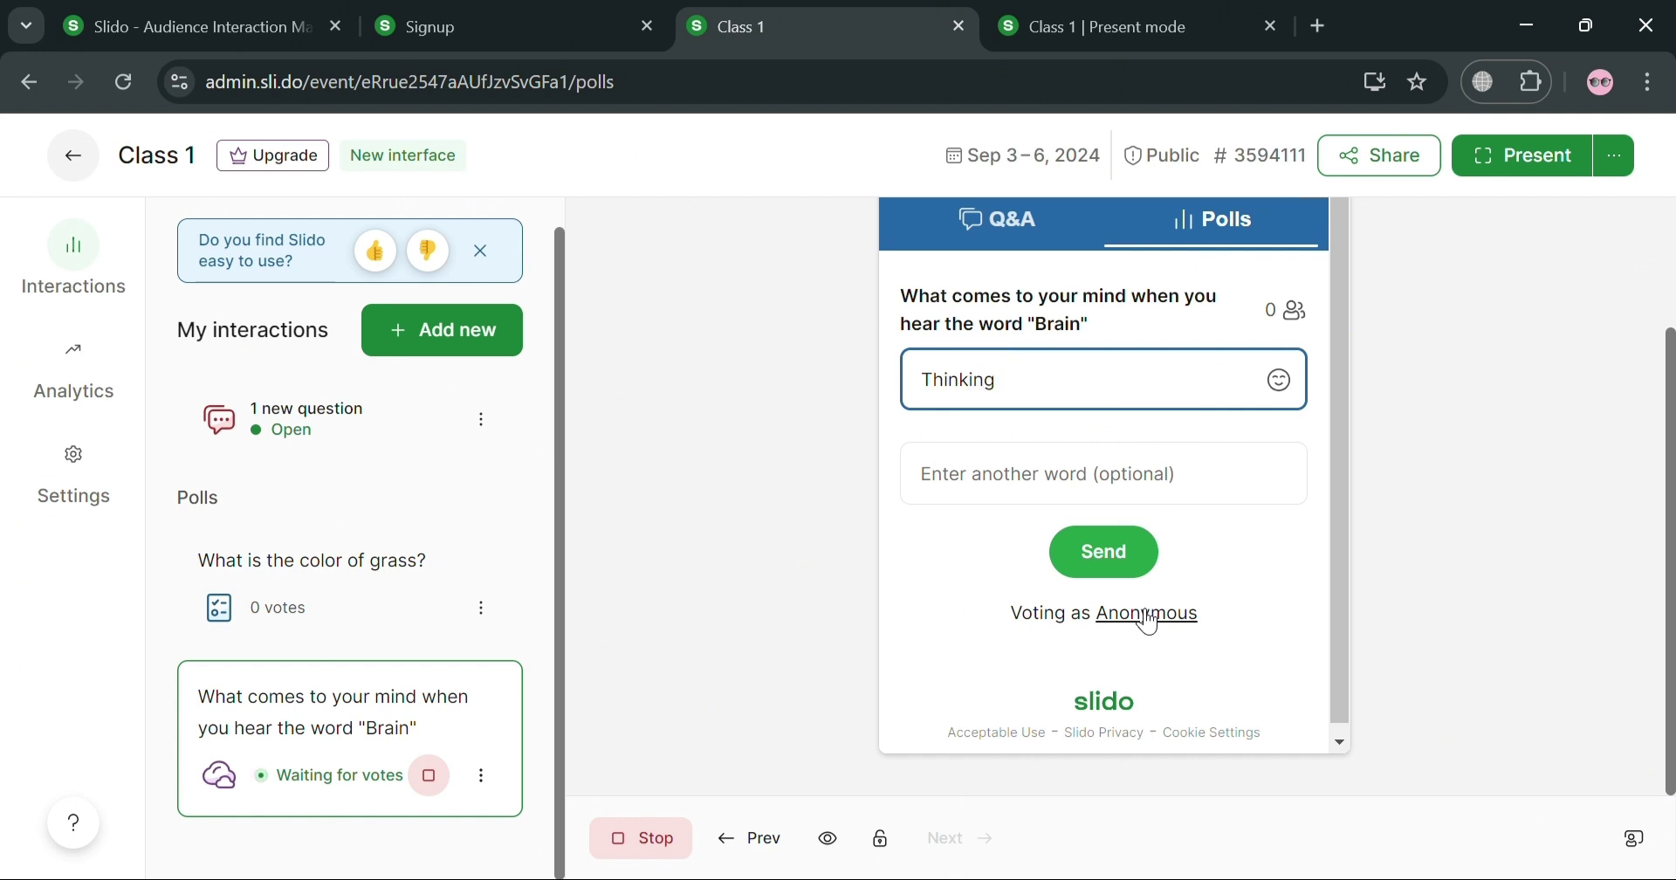
{"action": "left_click", "coordinate": [1214, 498]}
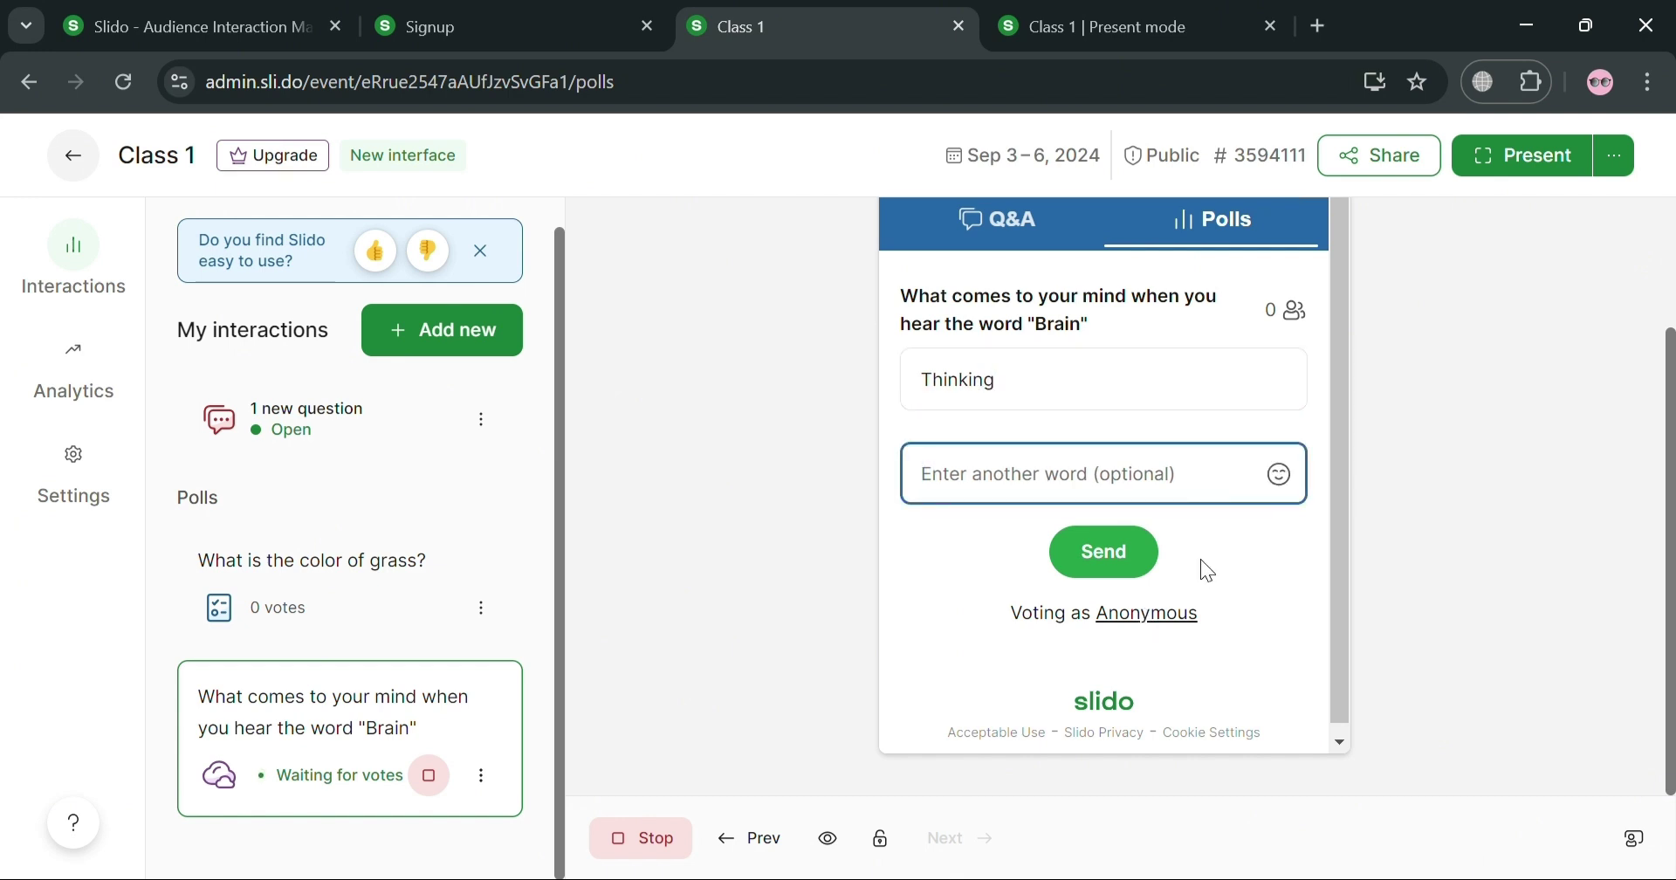
{"action": "type", "text": "Mind"}
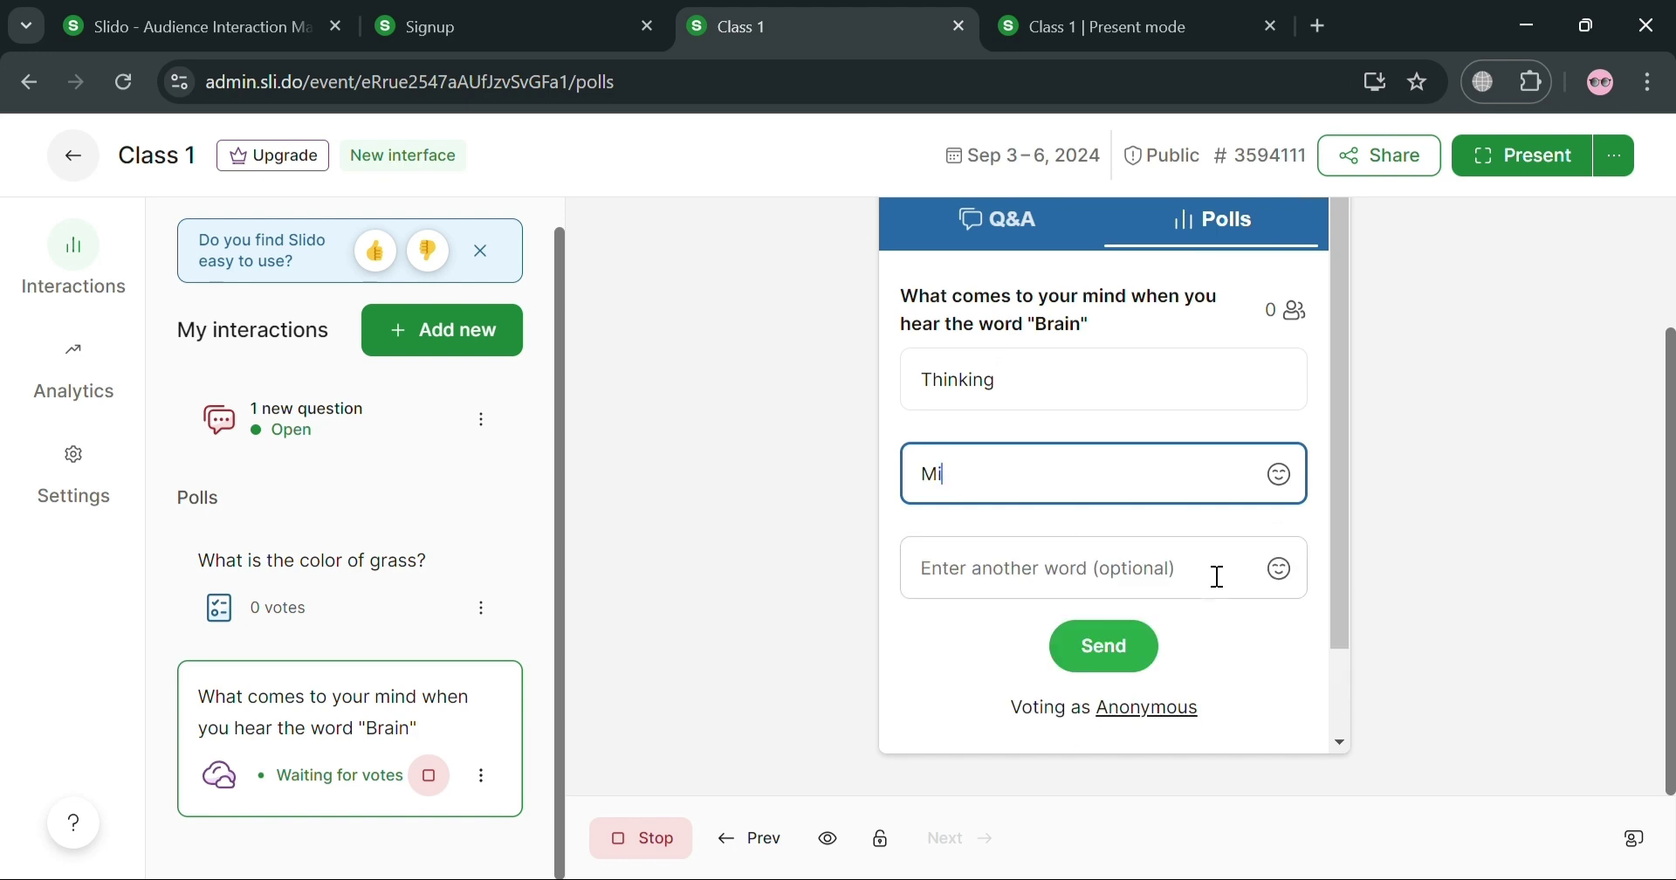
{"action": "left_click", "coordinate": [1217, 576]}
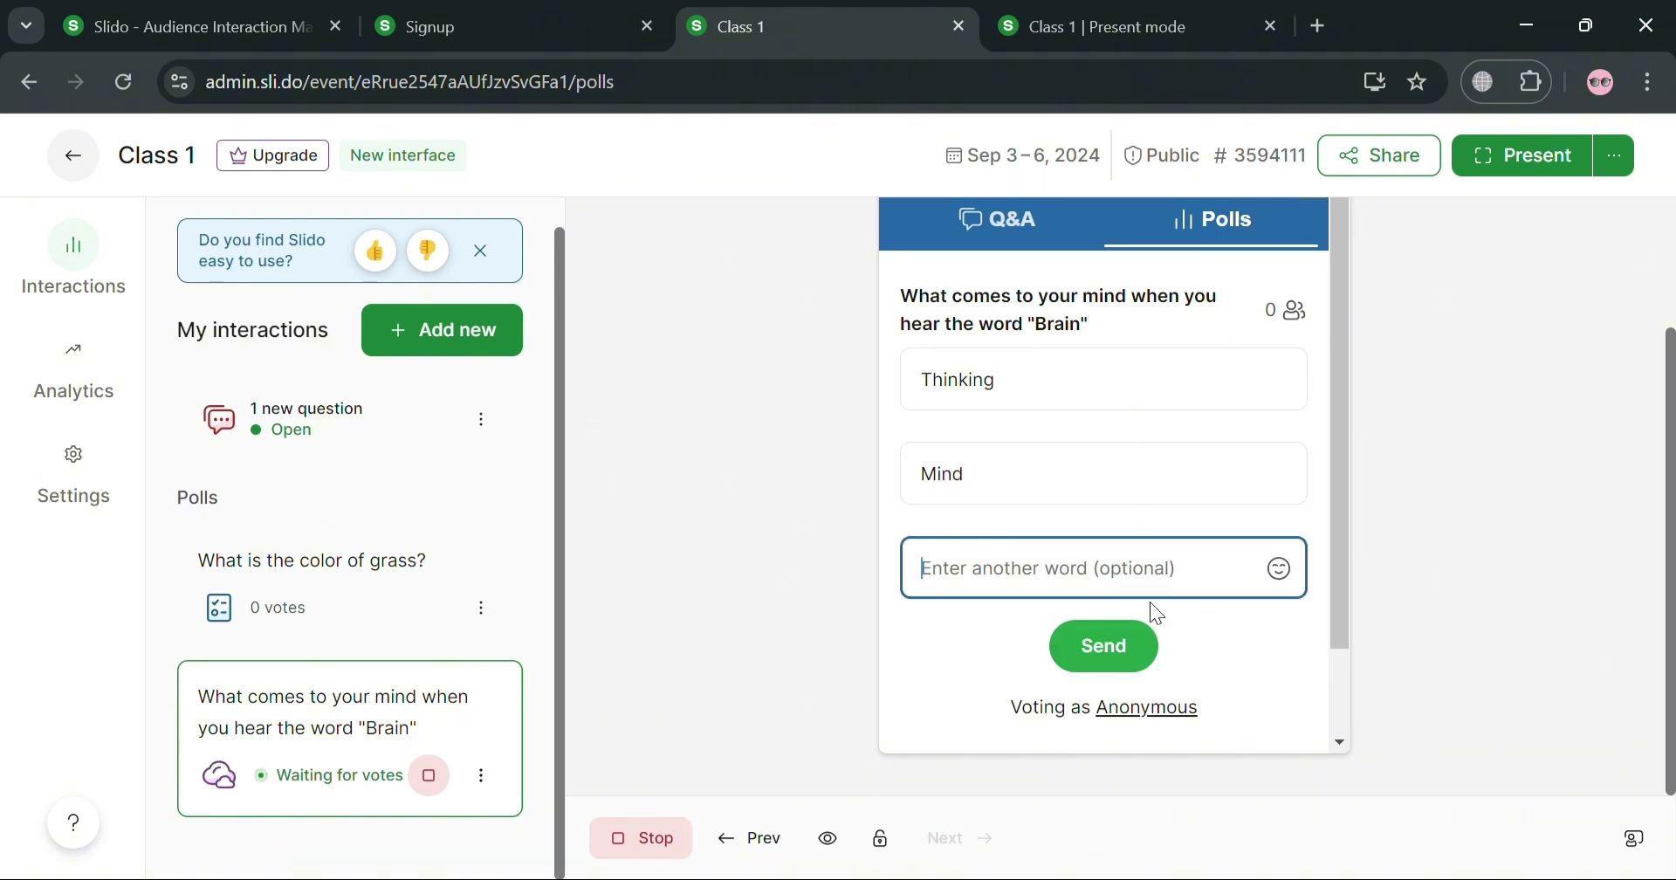
{"action": "type", "text": "S"}
{"action": "key", "text": "BackSpace"}
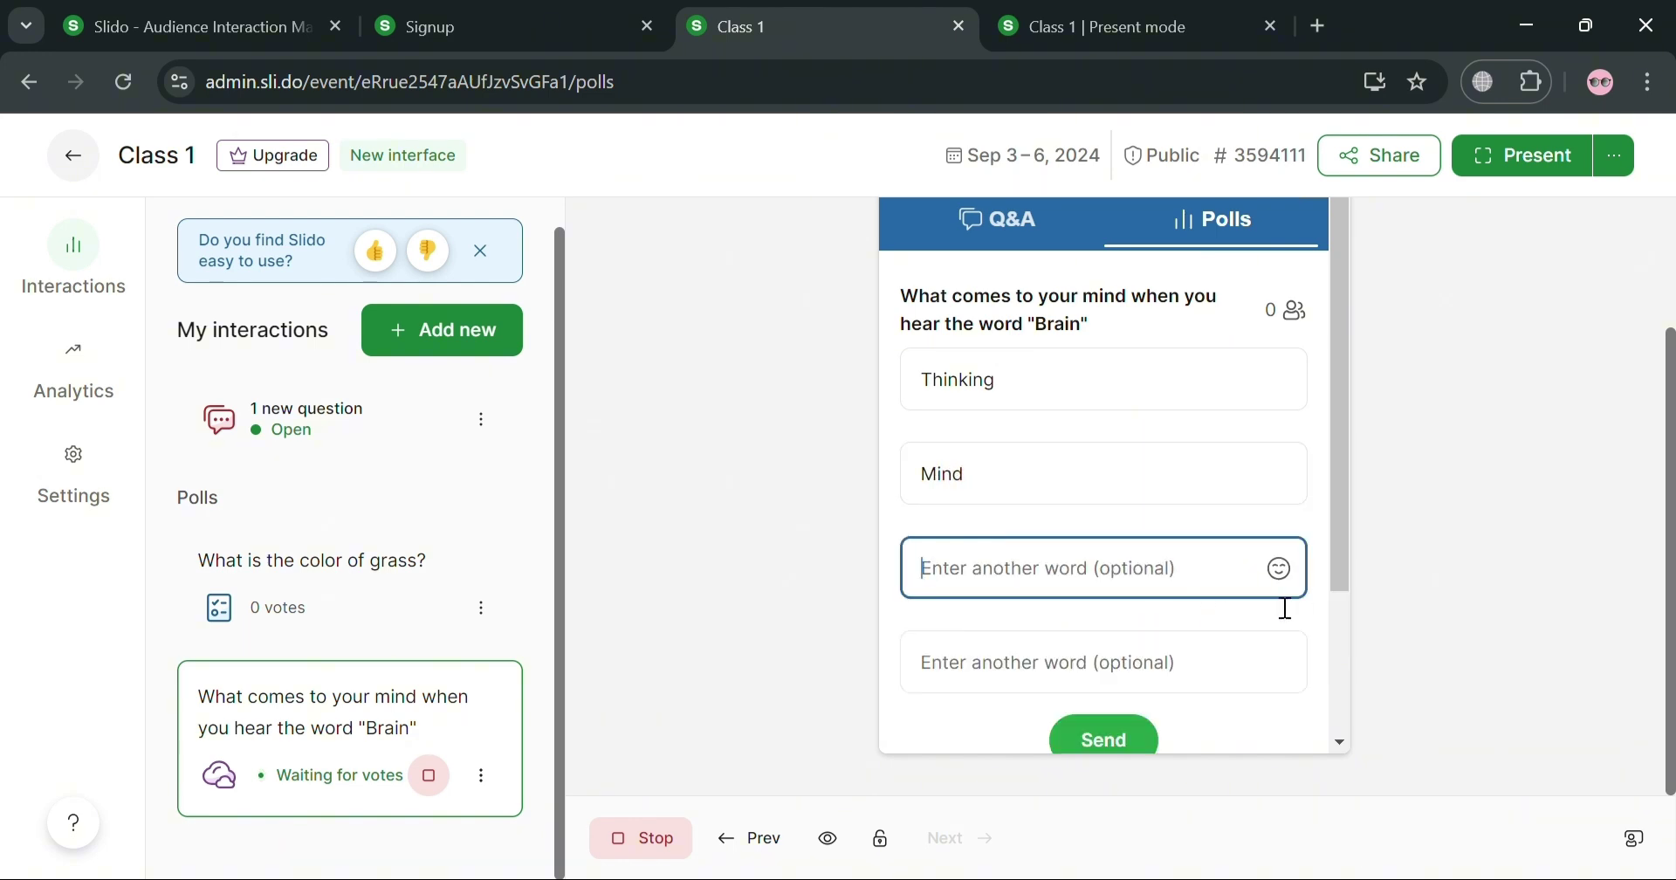
{"action": "type", "text": "Nervous"}
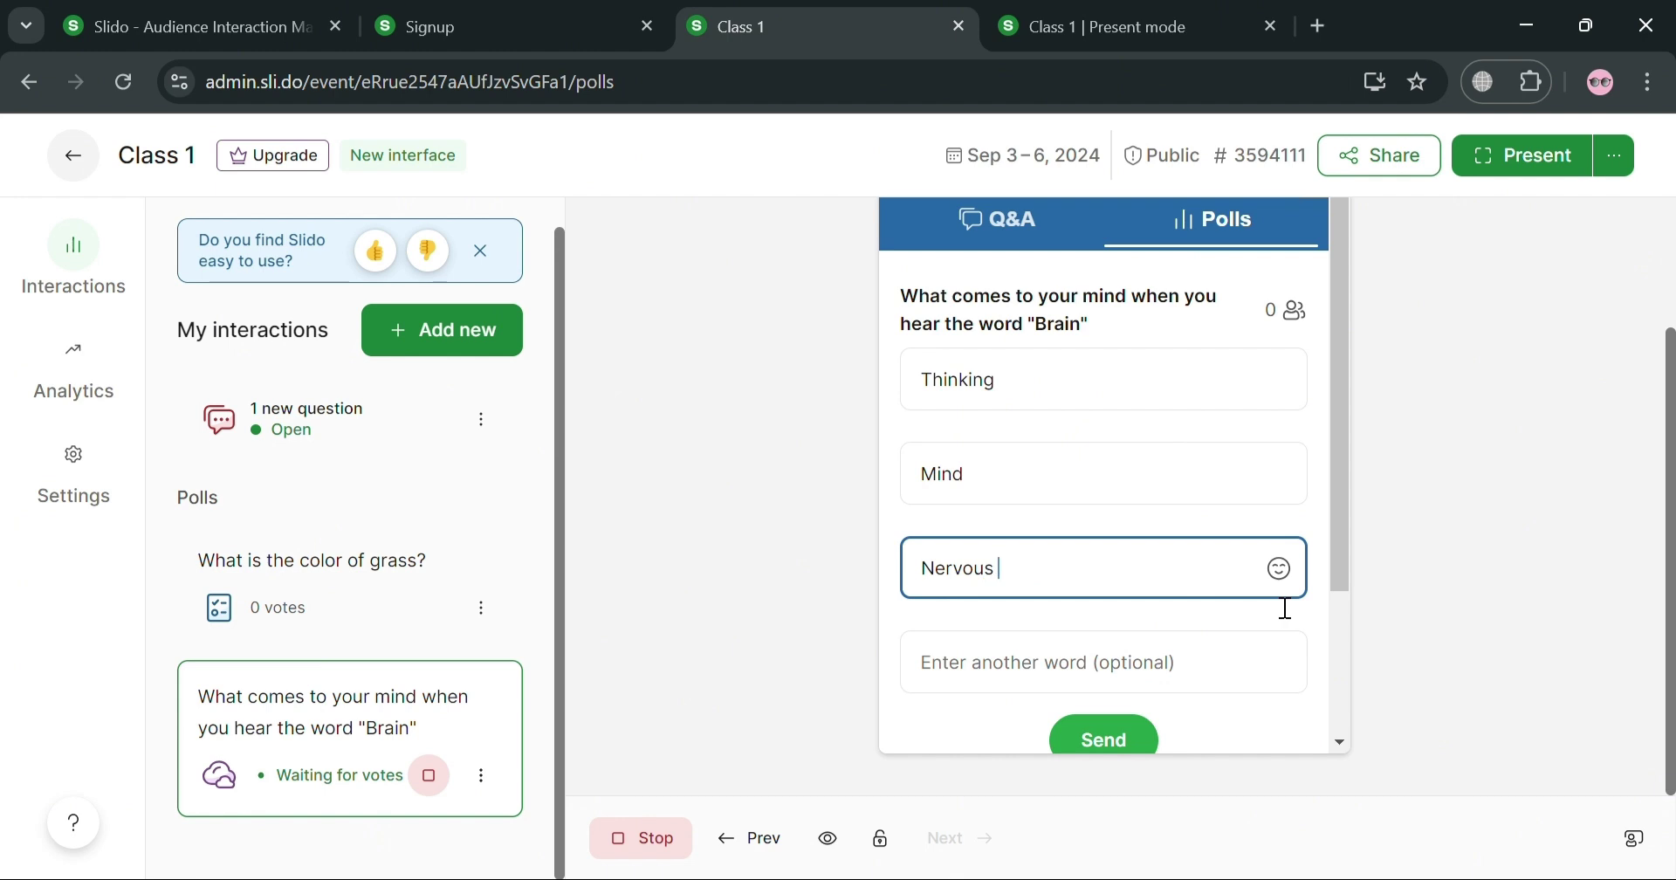
{"action": "type", "text": " System"}
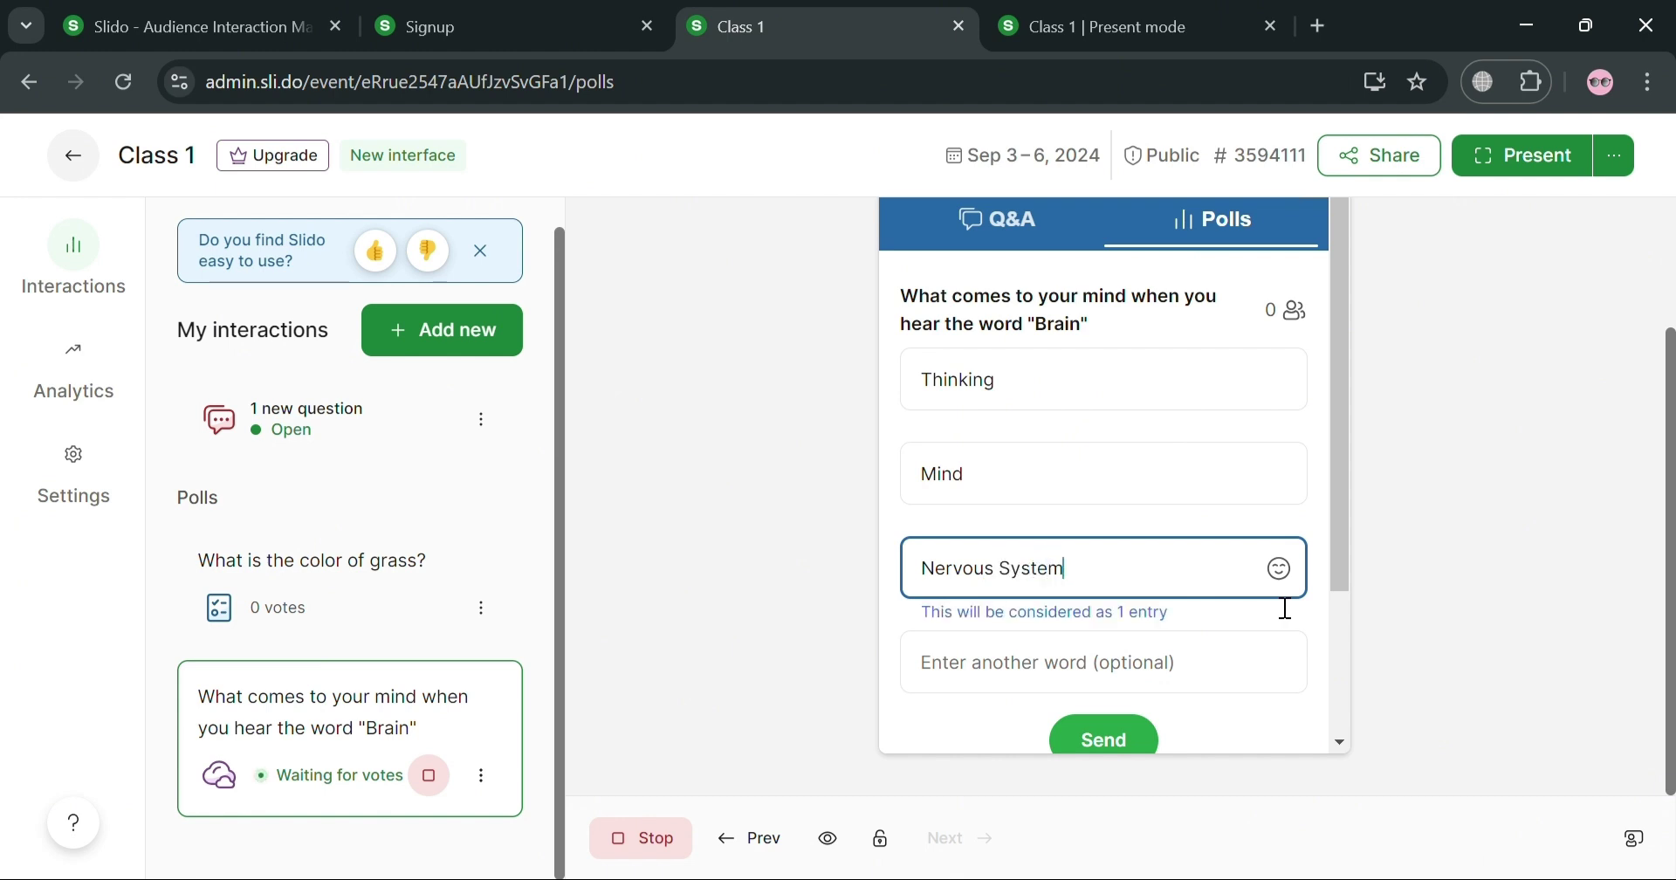
{"action": "scroll", "coordinate": [1223, 593], "scroll_direction": "down", "scroll_amount": 3}
{"action": "left_click", "coordinate": [1104, 547]}
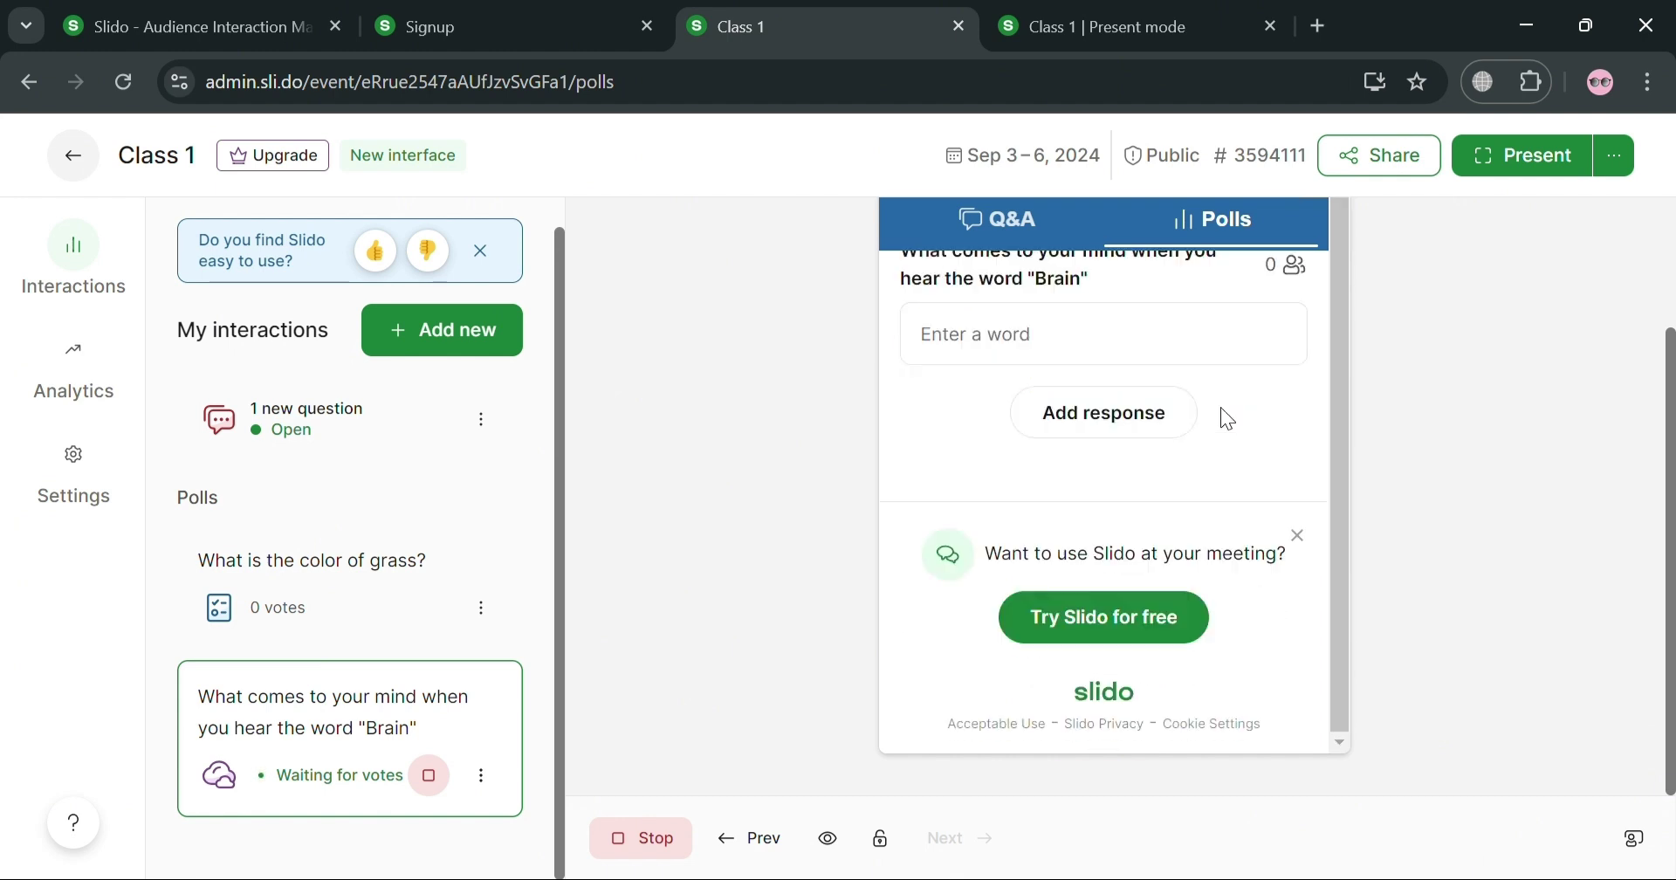
Step: Switch to the Class 1 Present mode wall
{"action": "scroll", "coordinate": [1115, 558], "scroll_direction": "up", "scroll_amount": 1}
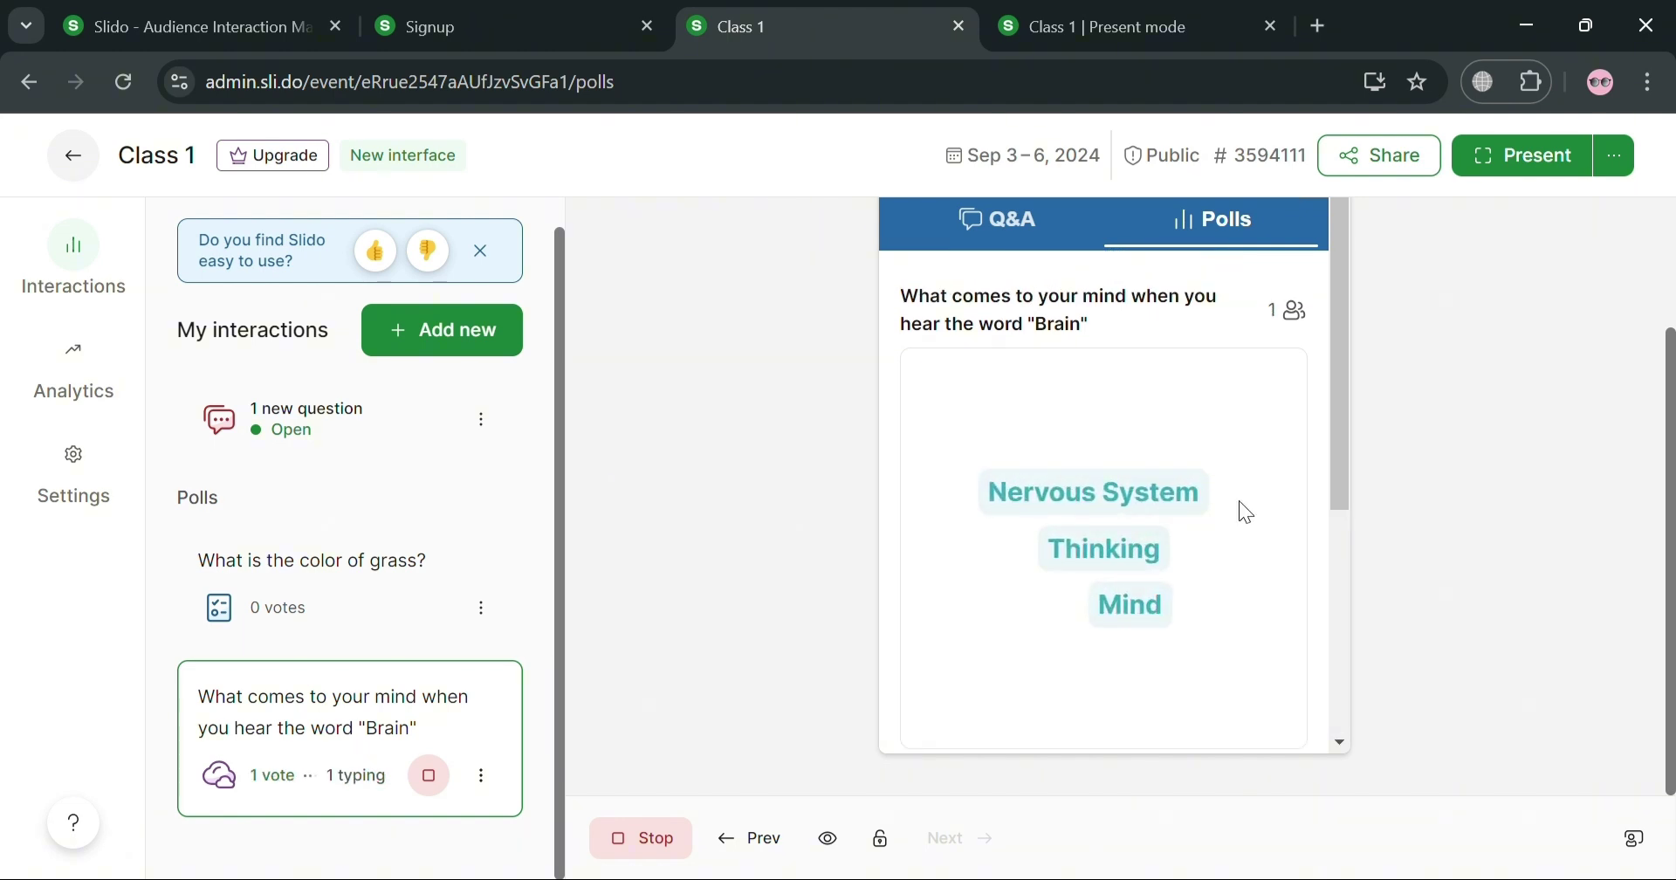
{"action": "scroll", "coordinate": [1135, 524], "scroll_direction": "up", "scroll_amount": 3}
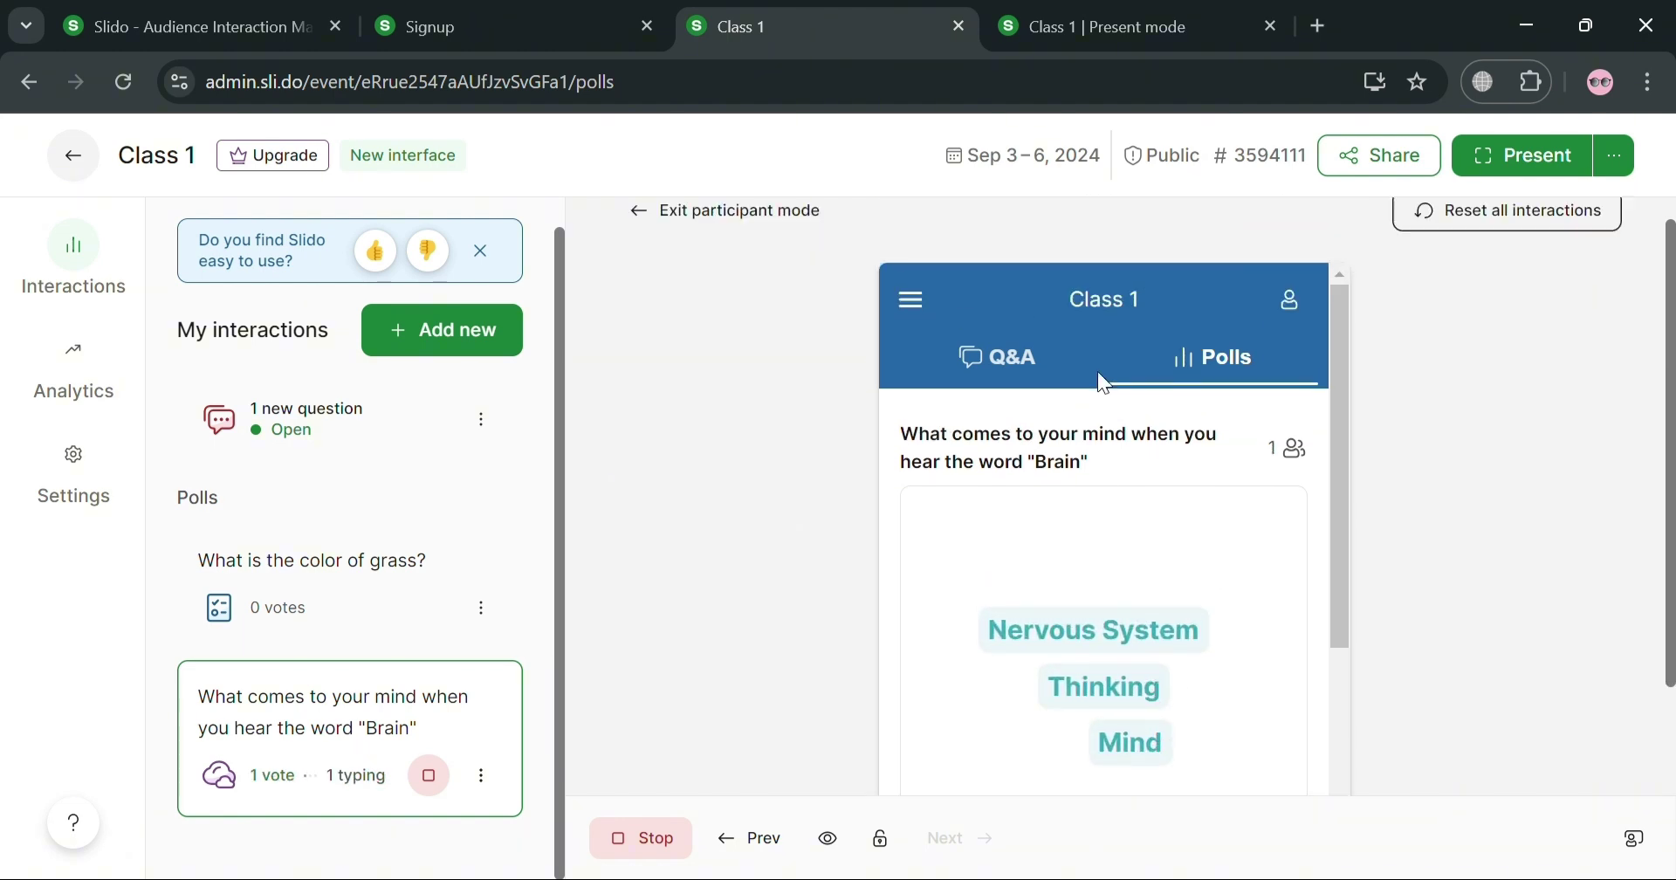
{"action": "left_click", "coordinate": [1127, 10]}
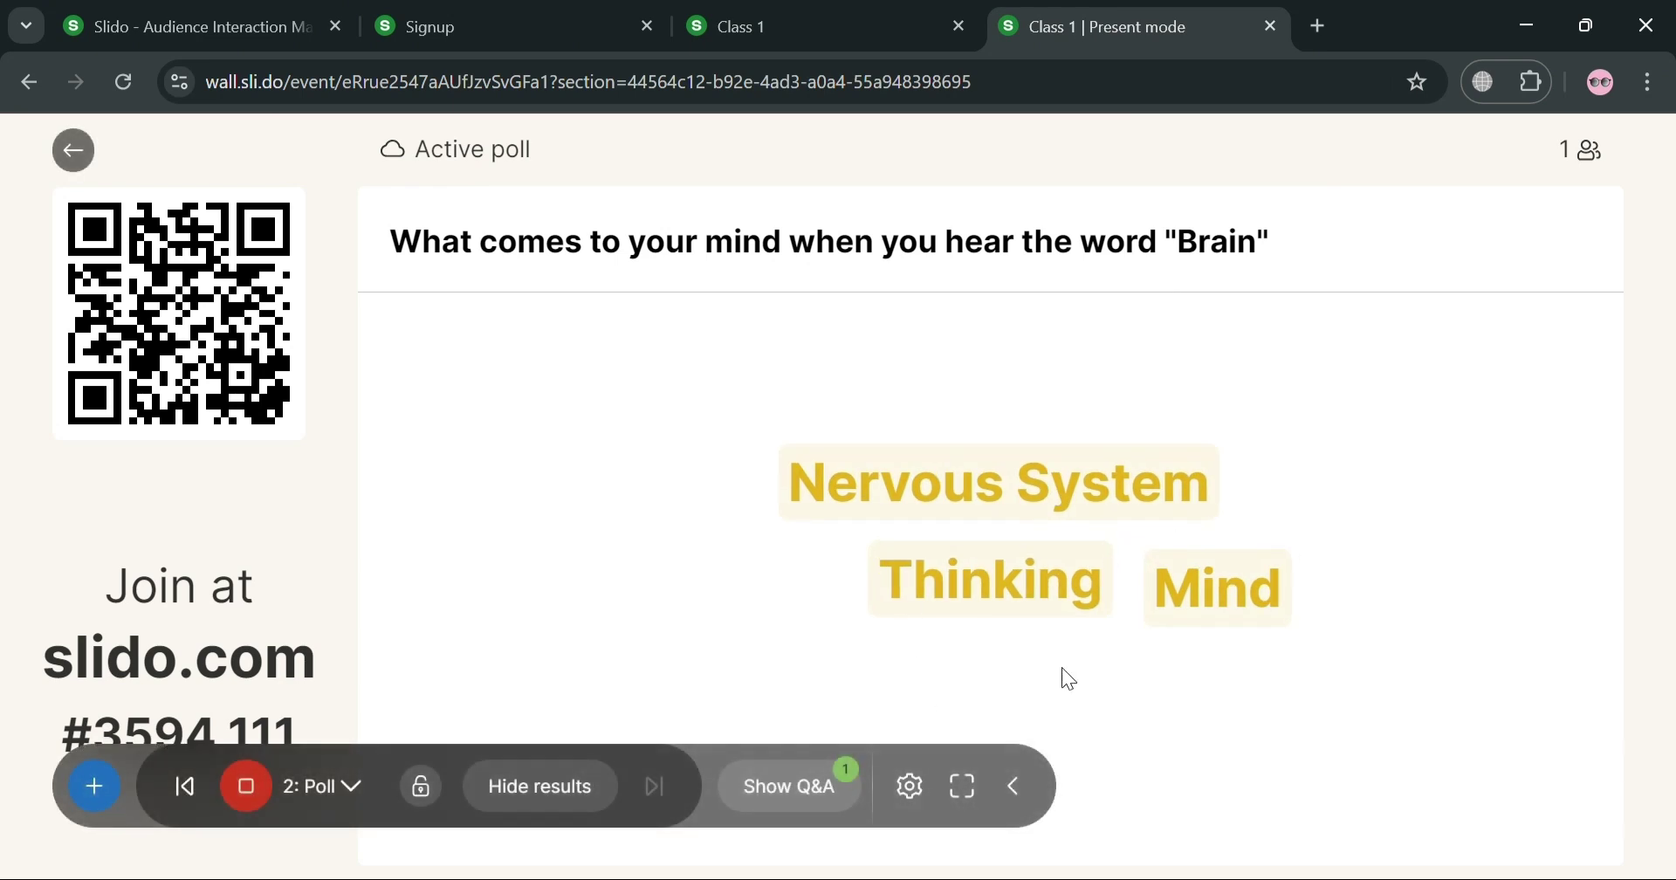
Step: On the Q&A wall, highlight and mark answered the character-name question, then show polls again
{"action": "left_click", "coordinate": [820, 796]}
{"action": "mouse_move", "coordinate": [1417, 333]}
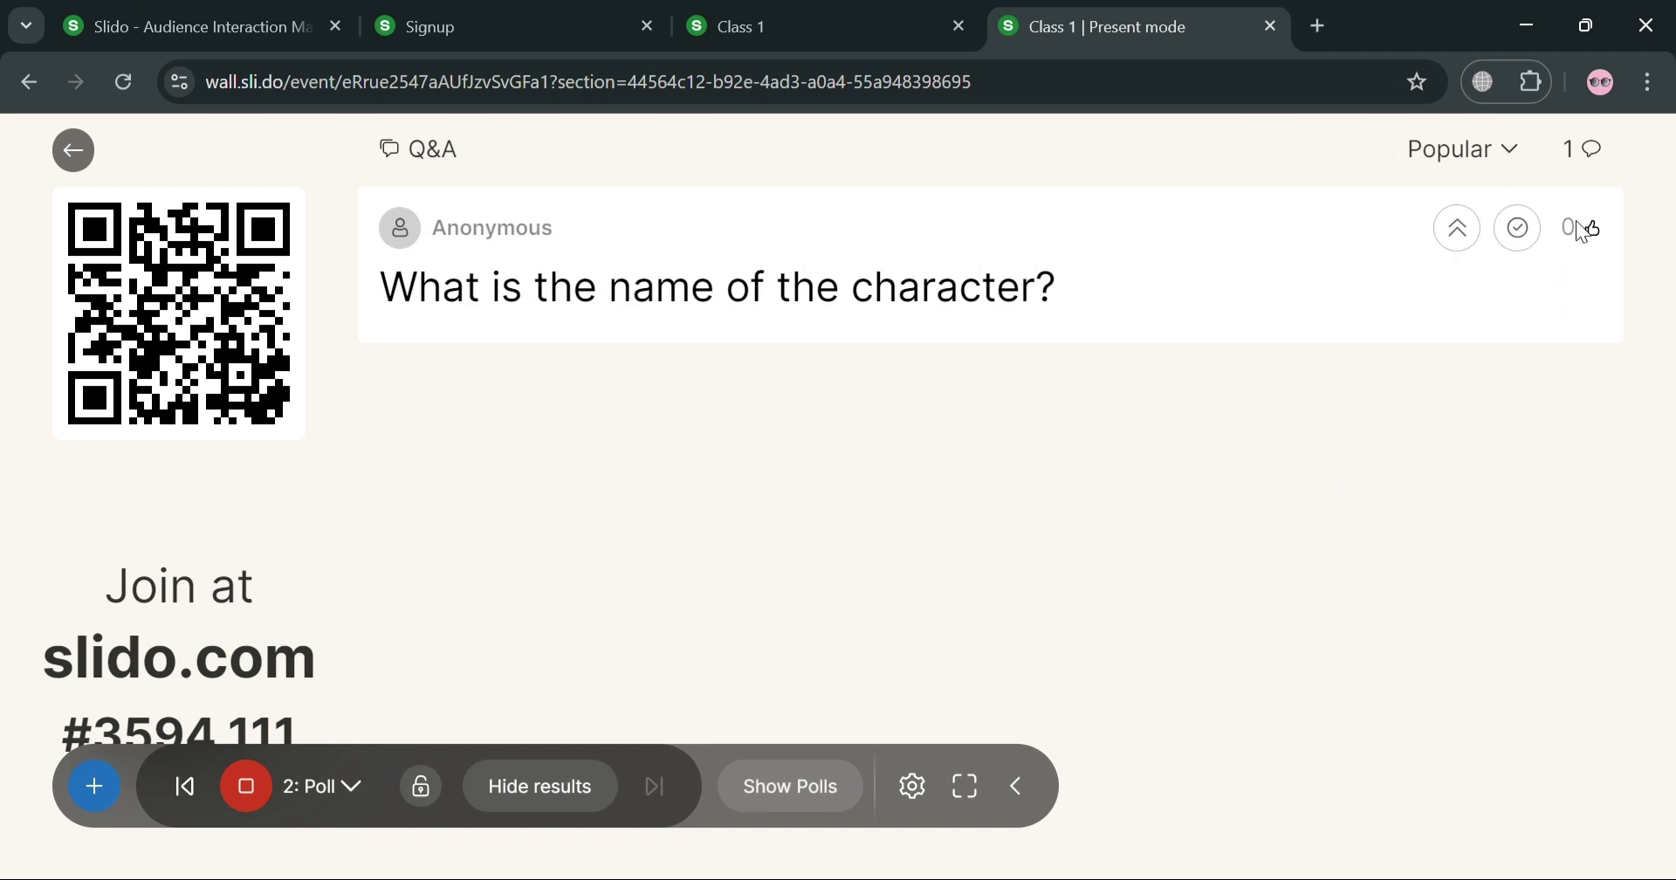
{"action": "left_click", "coordinate": [1462, 247]}
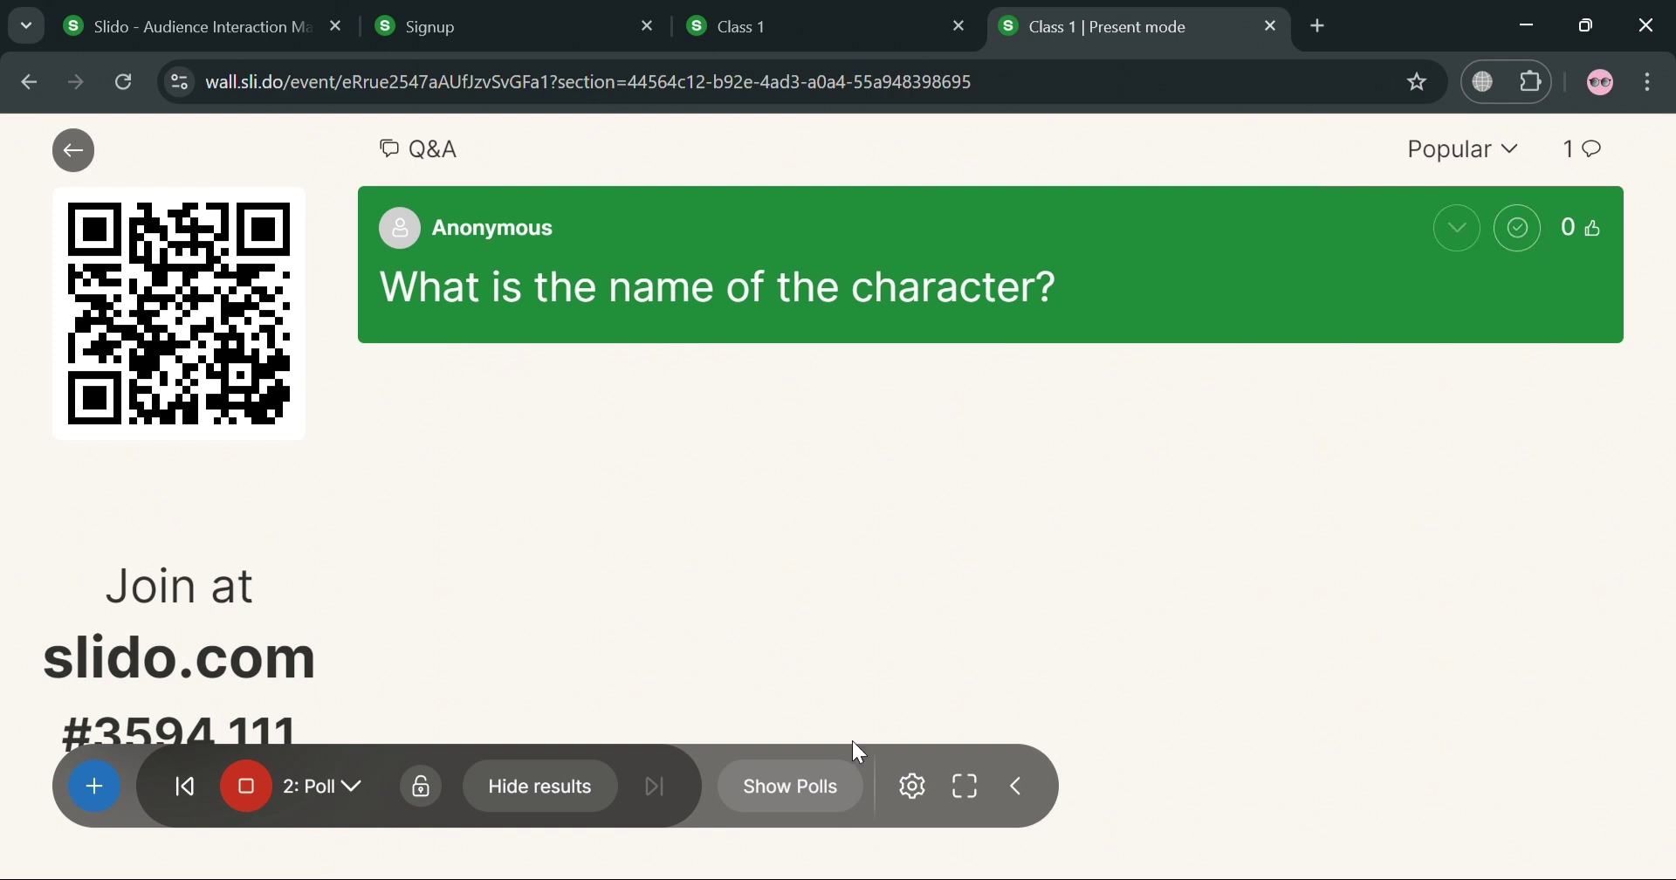
{"action": "left_click", "coordinate": [1520, 229]}
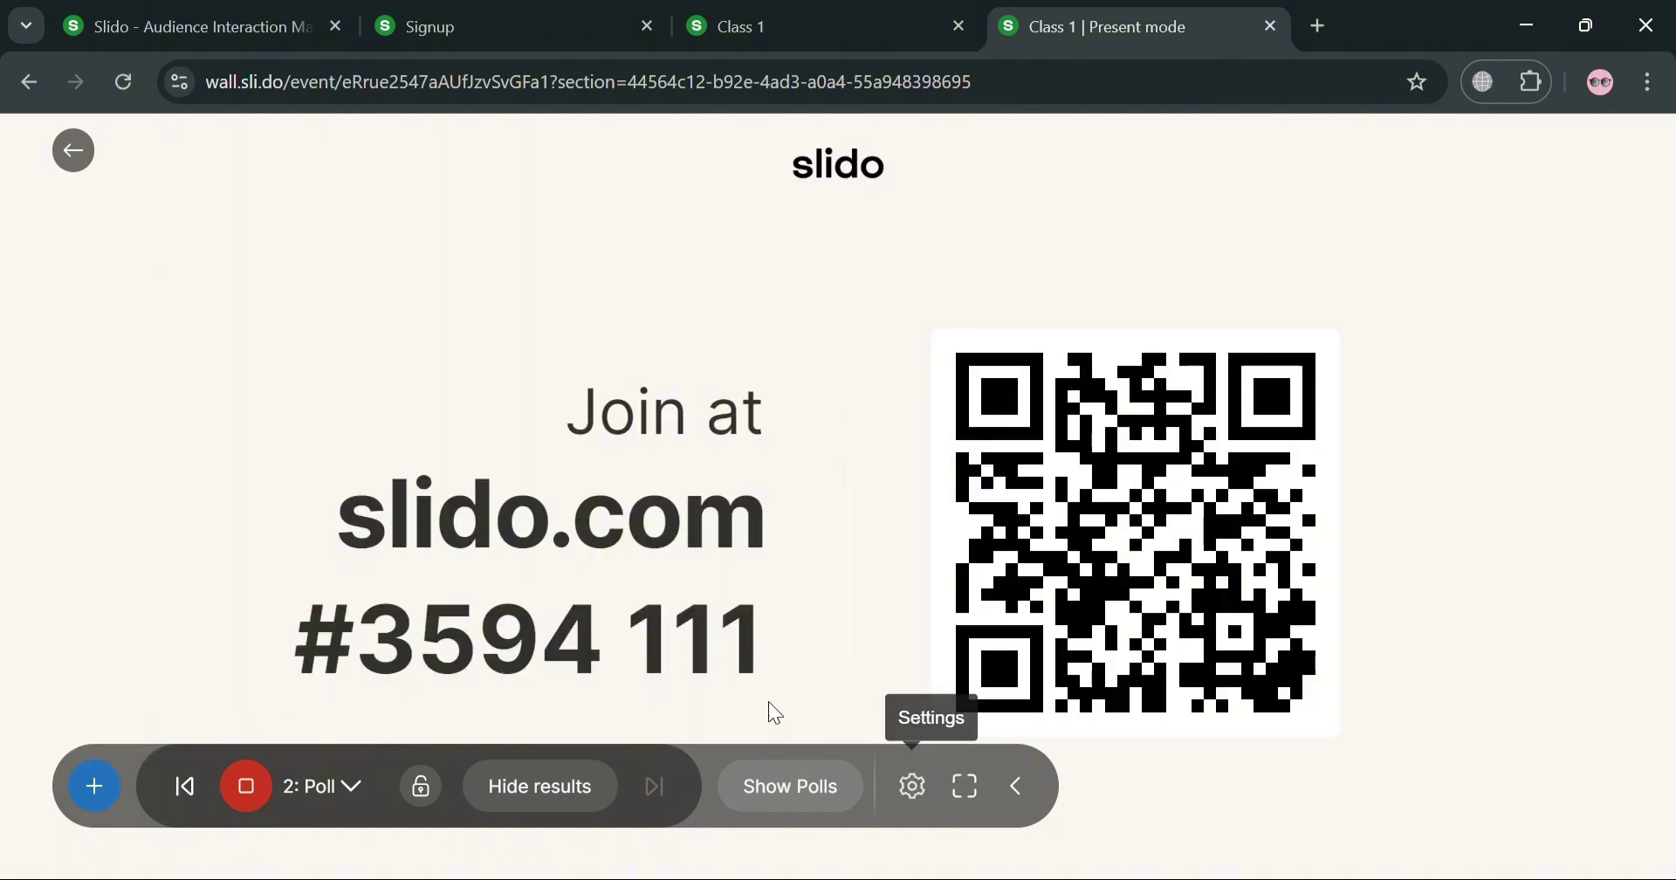
{"action": "left_click", "coordinate": [843, 794]}
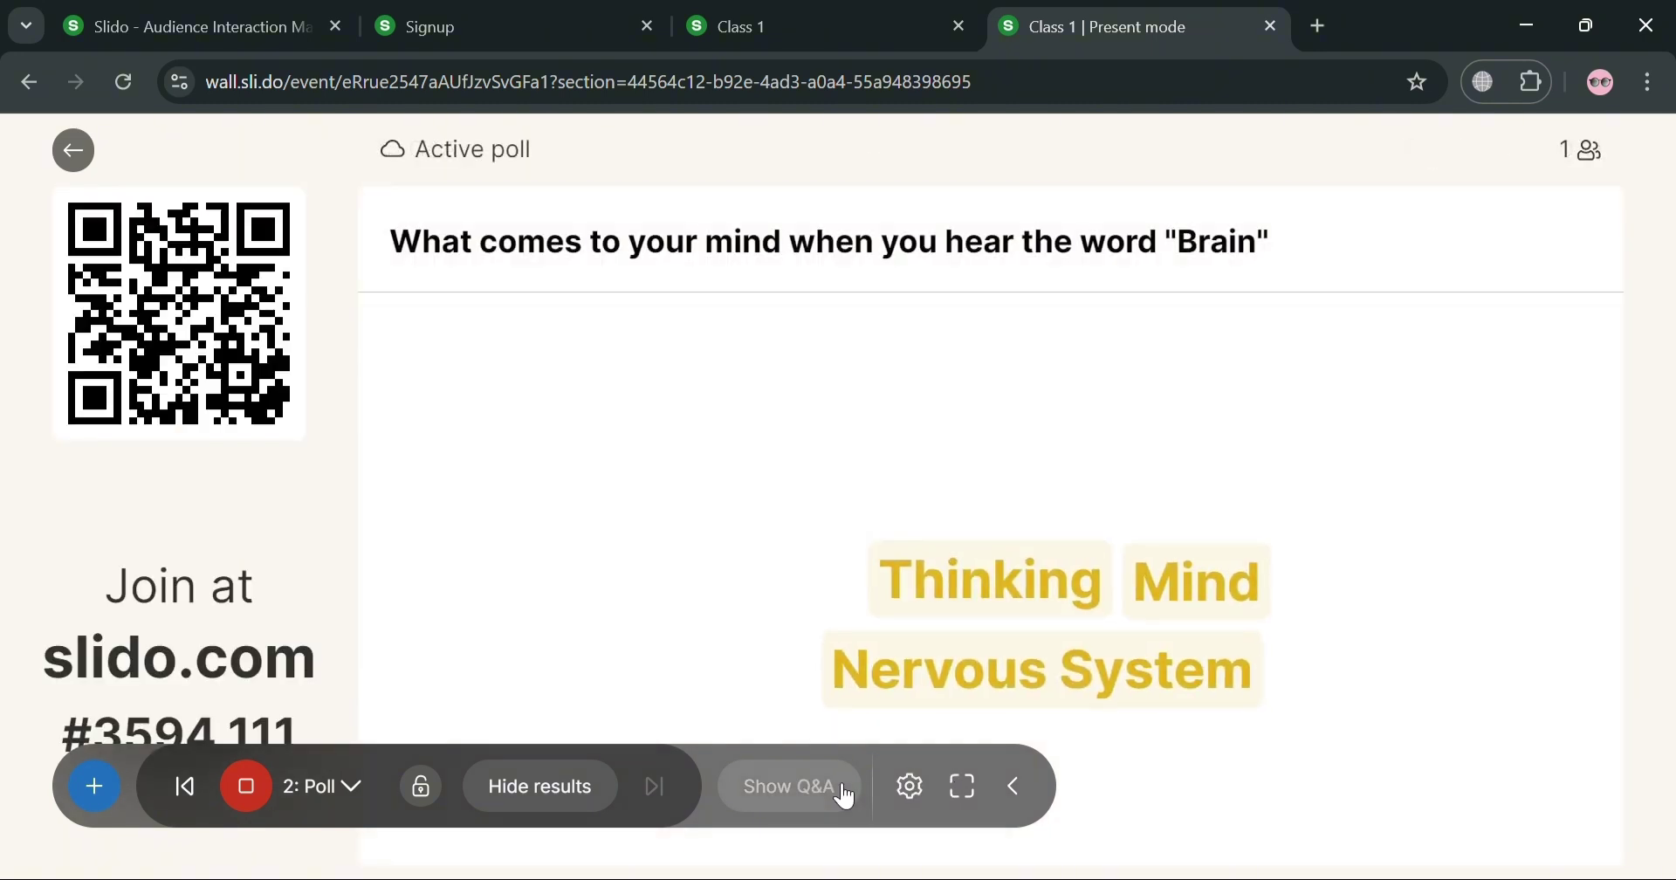
{"action": "left_click", "coordinate": [932, 28]}
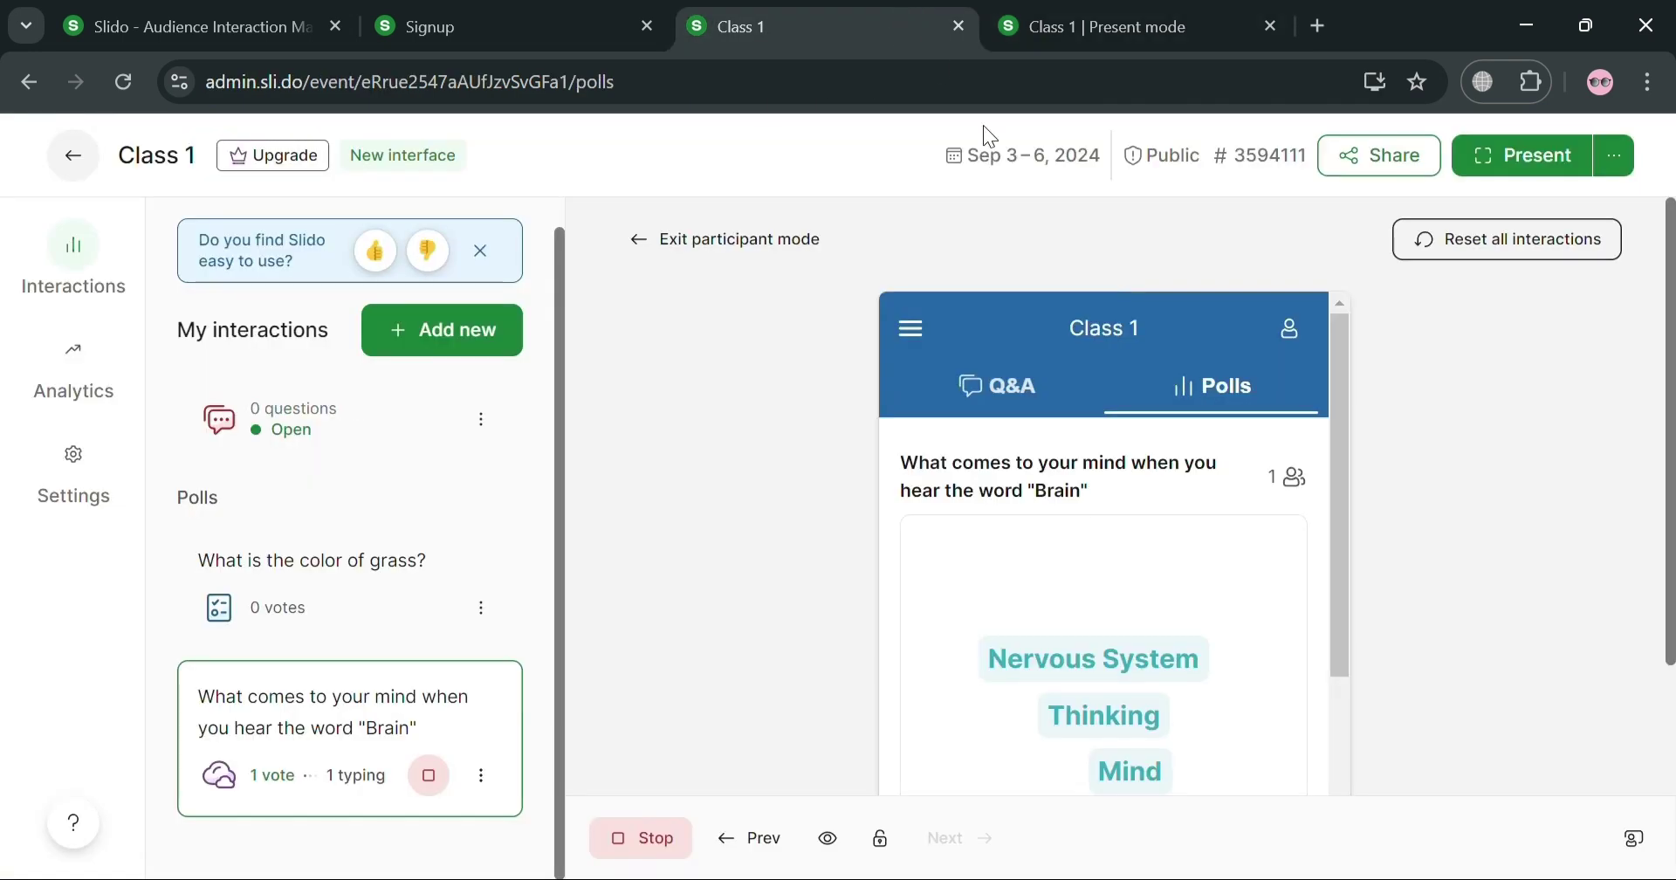
Step: Exit participant mode and browse the Ranking, Rating, Quiz and Survey interaction types
{"action": "left_click", "coordinate": [716, 241]}
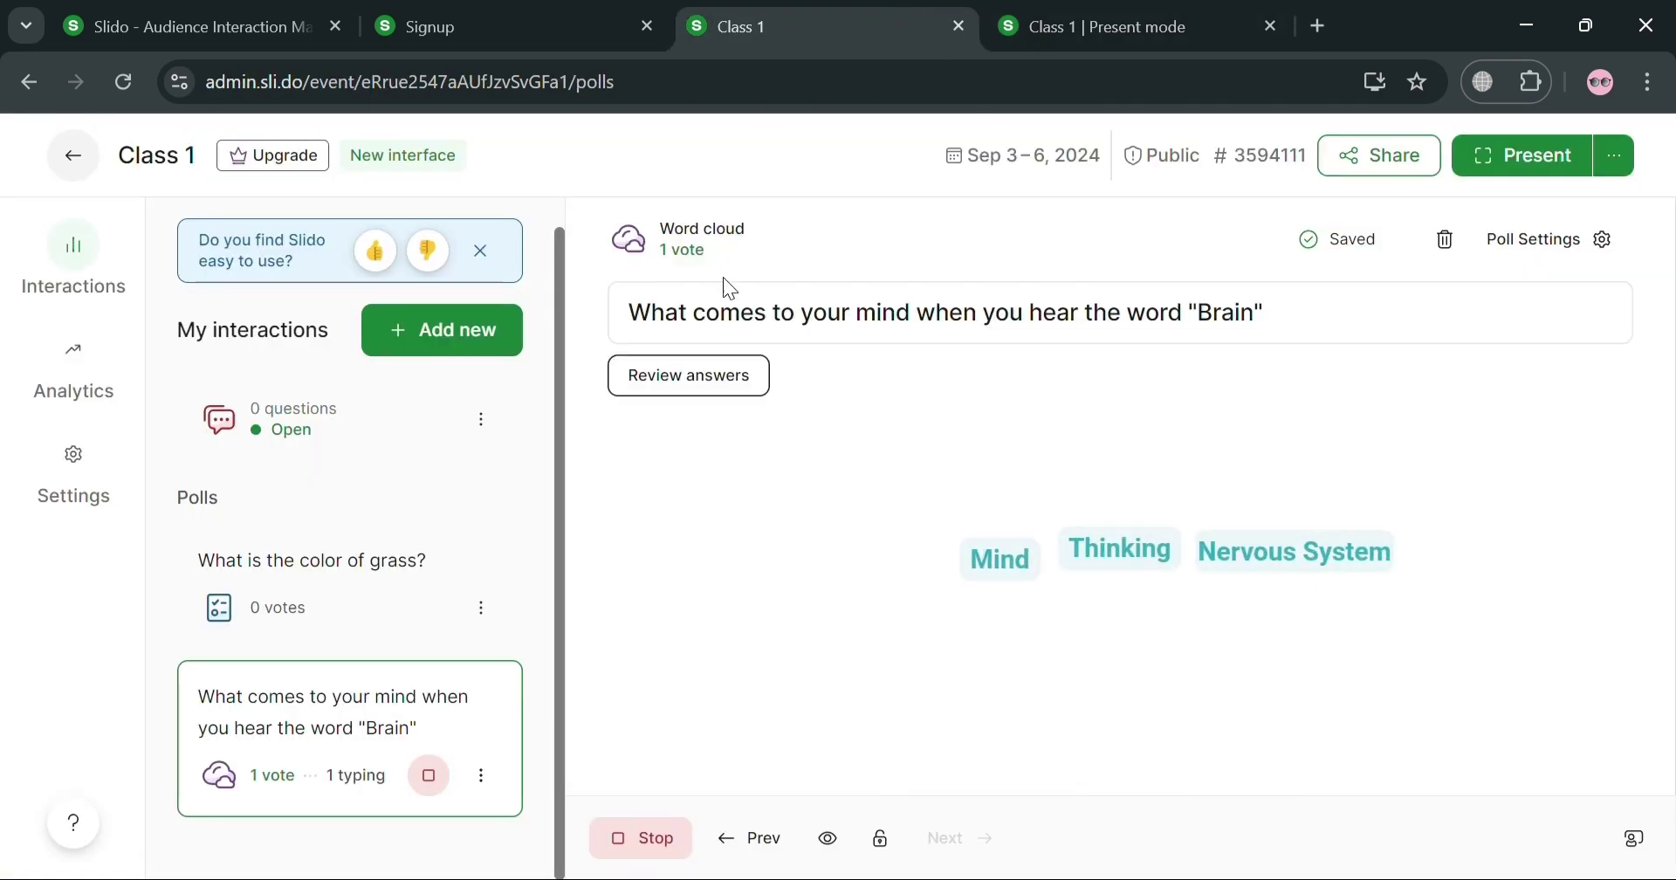
{"action": "left_click", "coordinate": [456, 336]}
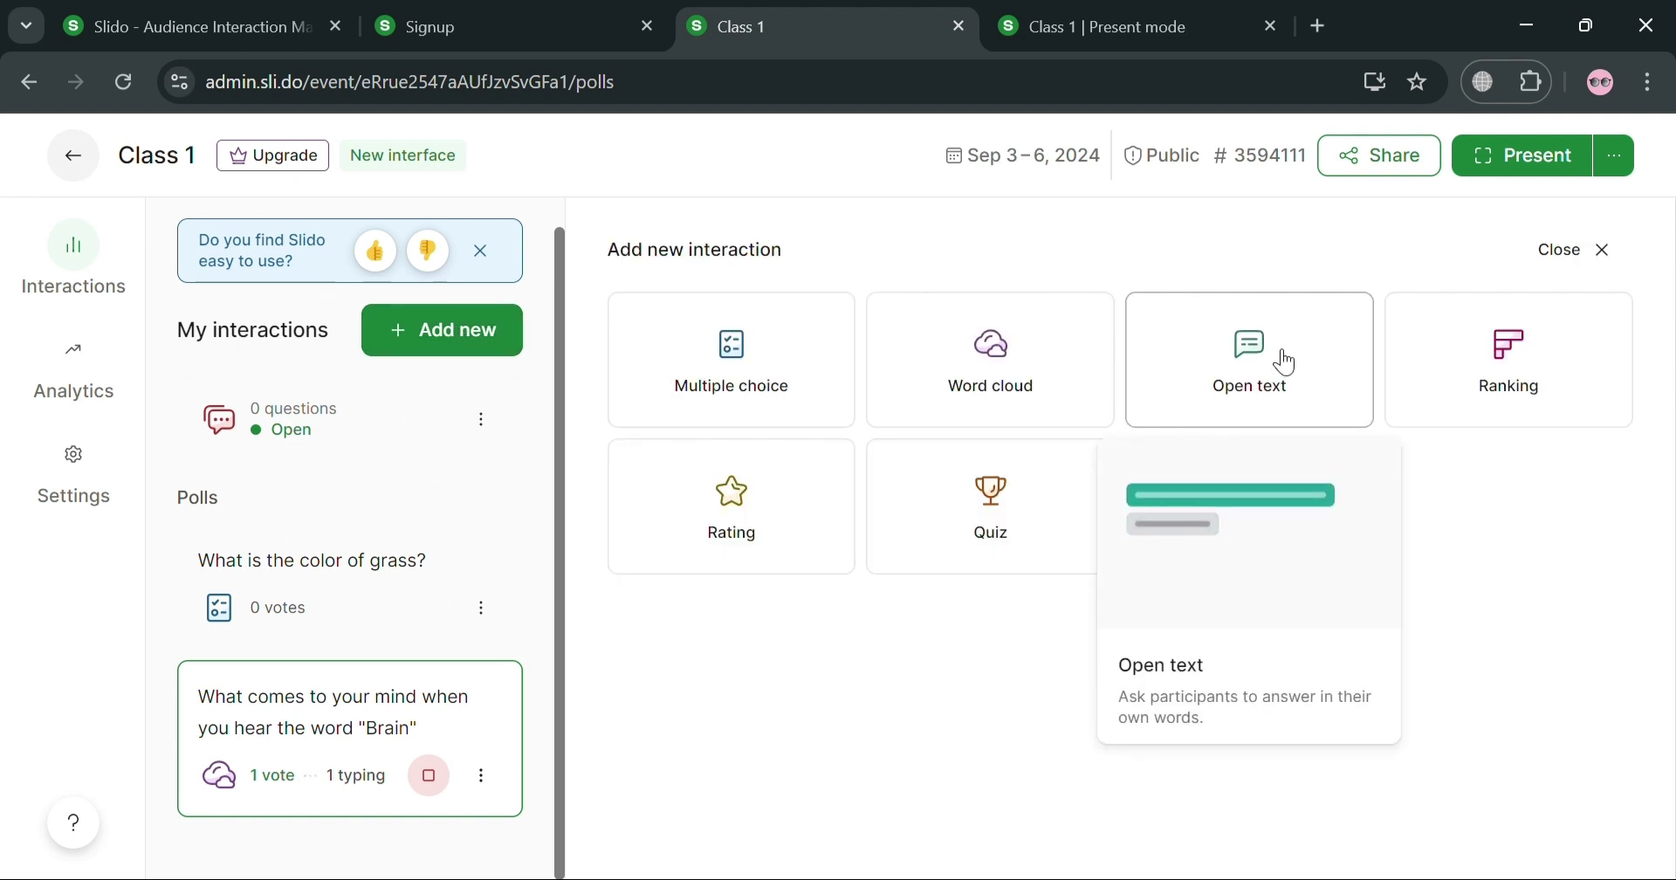
{"action": "mouse_move", "coordinate": [1453, 348]}
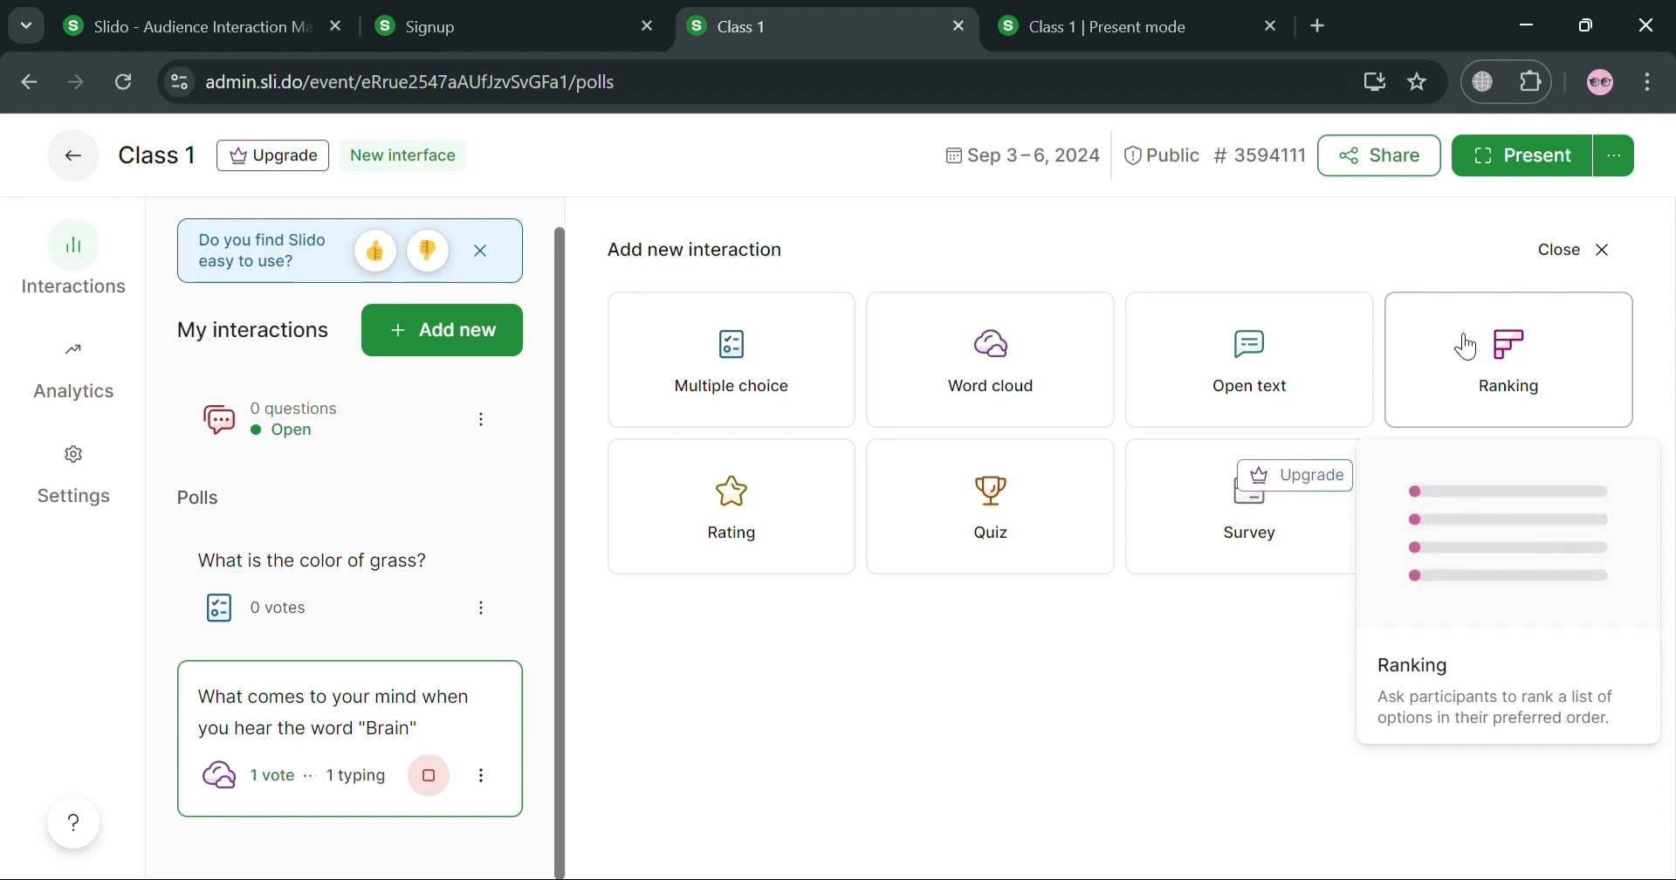
{"action": "mouse_move", "coordinate": [703, 545]}
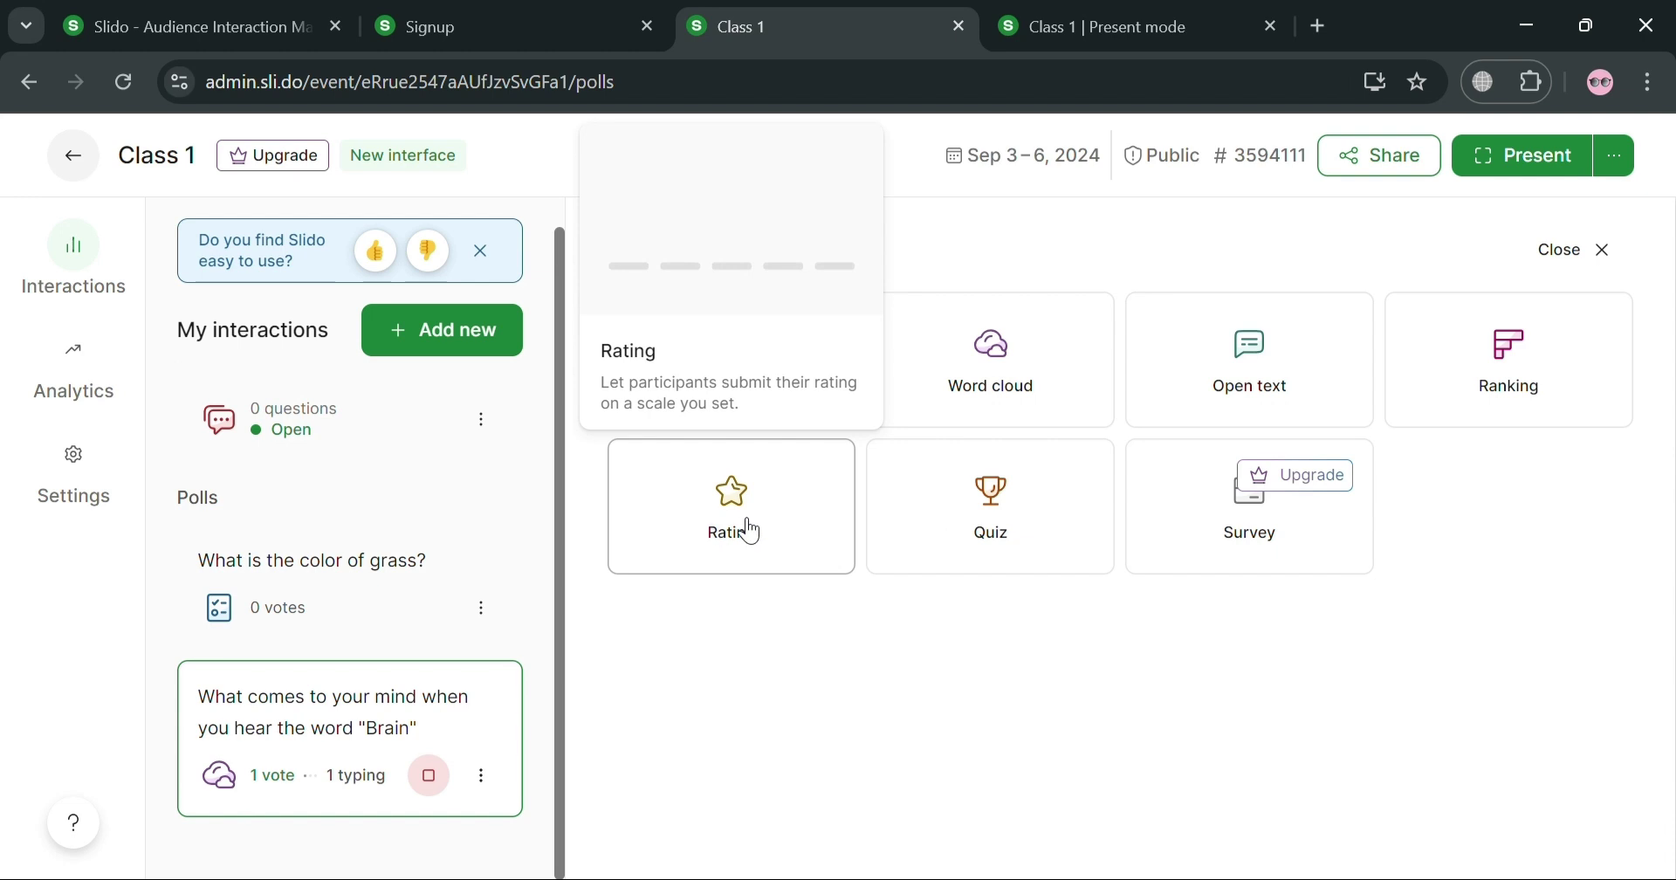
{"action": "mouse_move", "coordinate": [1040, 531]}
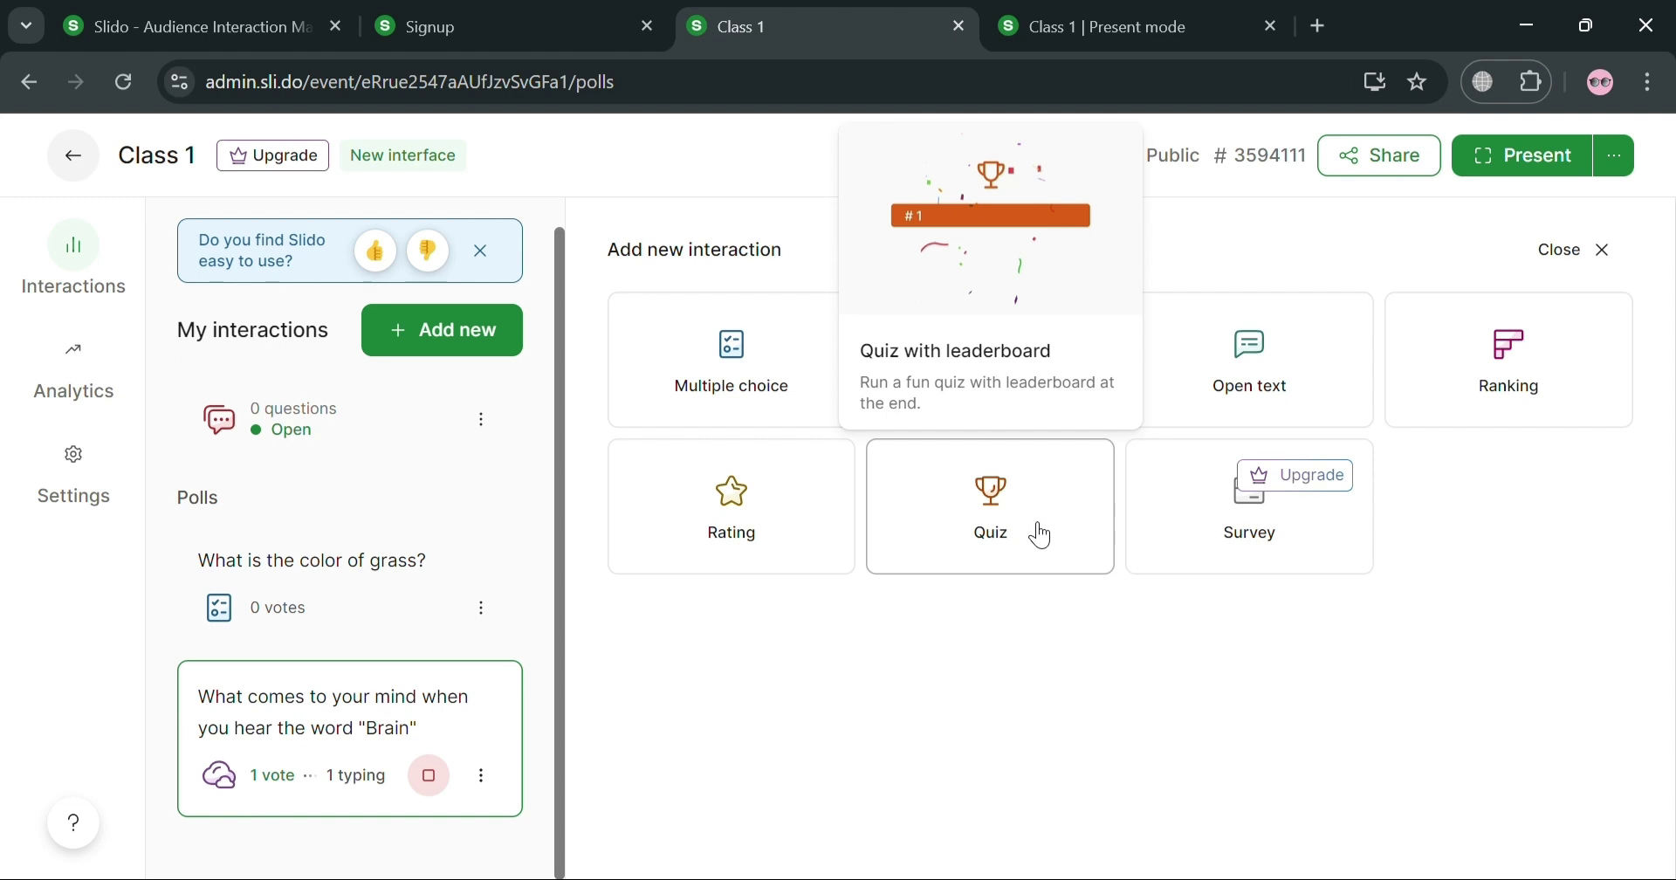
{"action": "mouse_move", "coordinate": [1197, 527]}
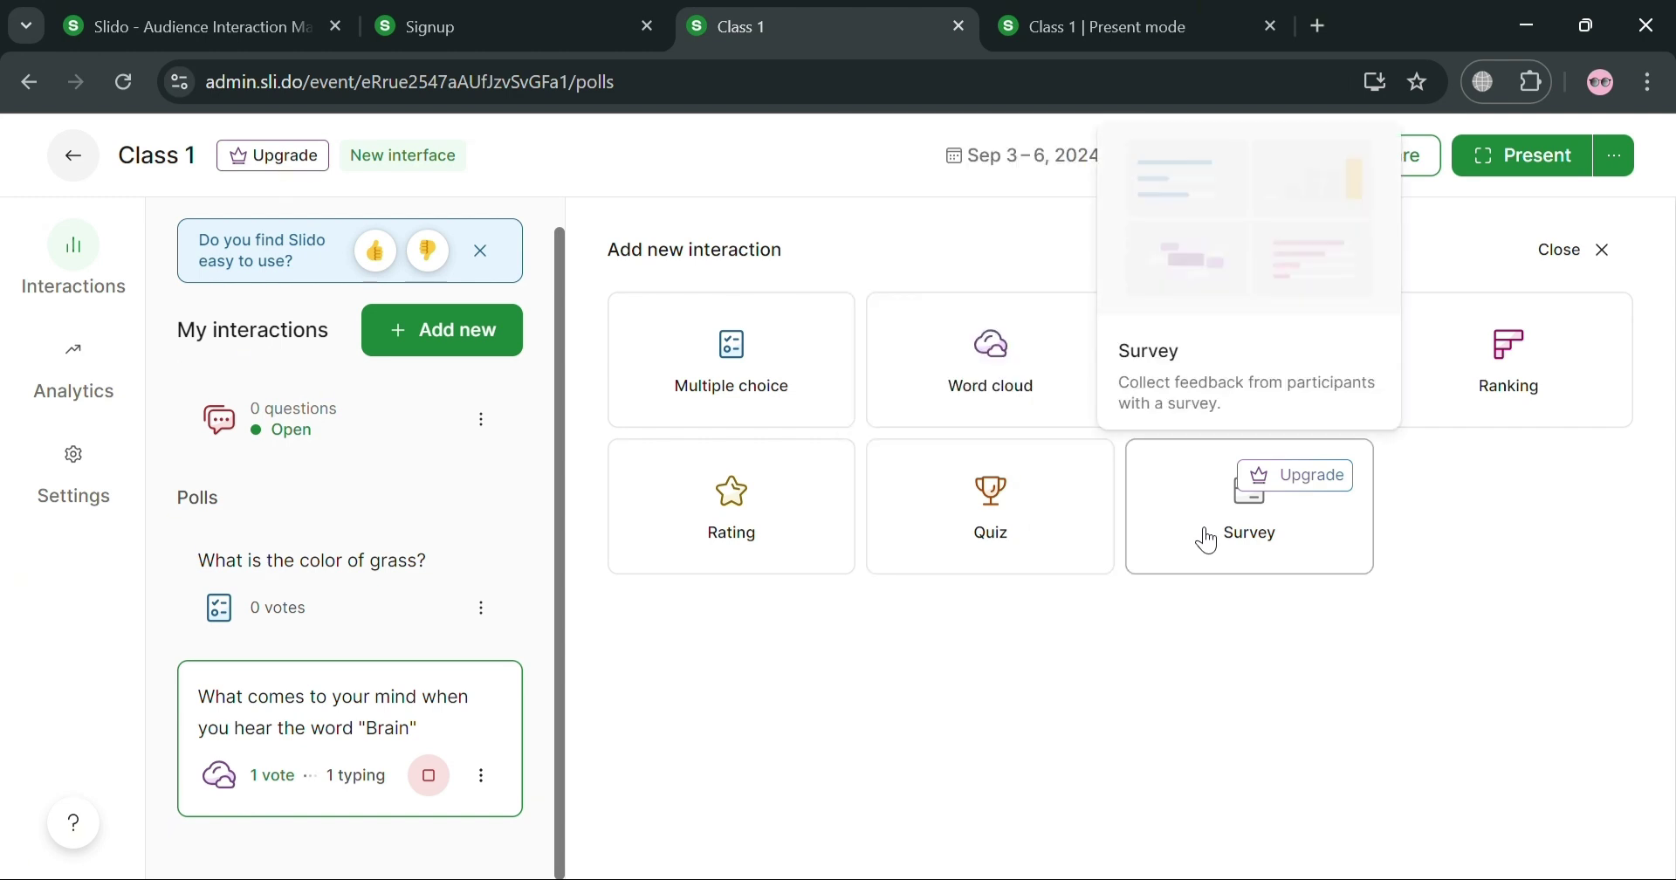